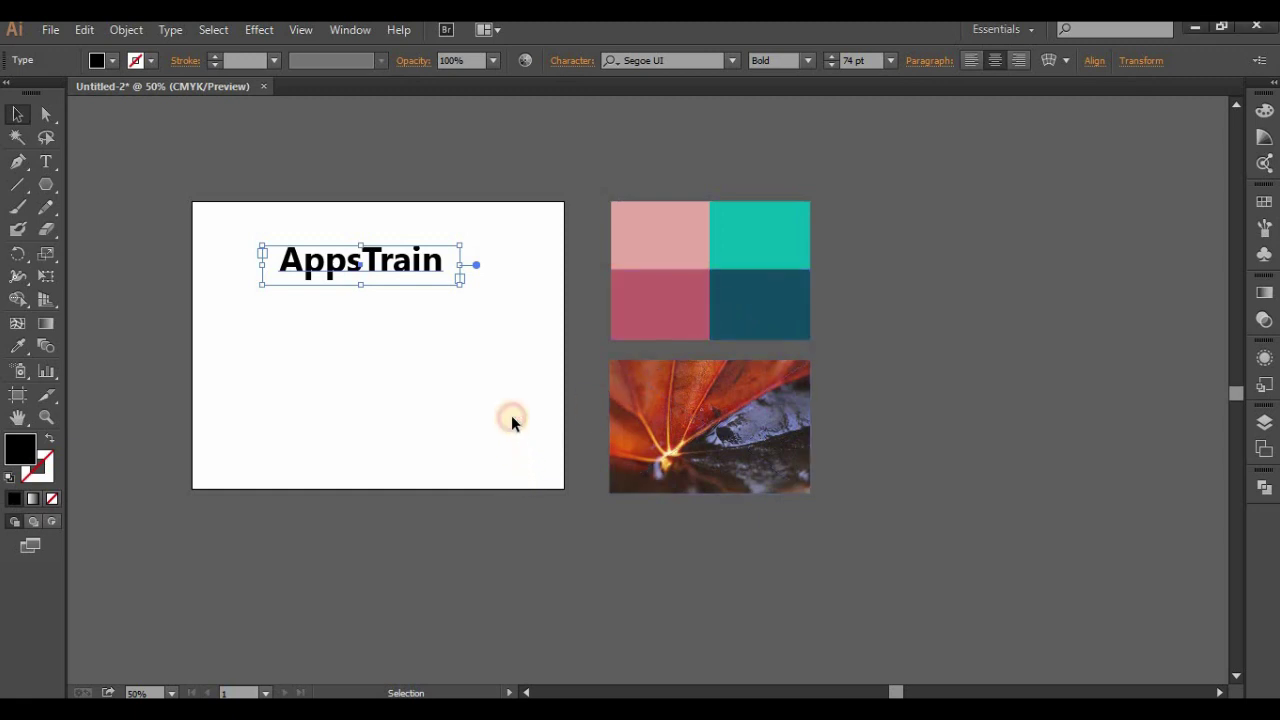
# Drag the 74 pt AppsTrain title up and left toward the artboard's upper-left corner
pyautogui.click(423, 346)
pyautogui.moveTo(411, 272); pyautogui.dragTo(411, 288)
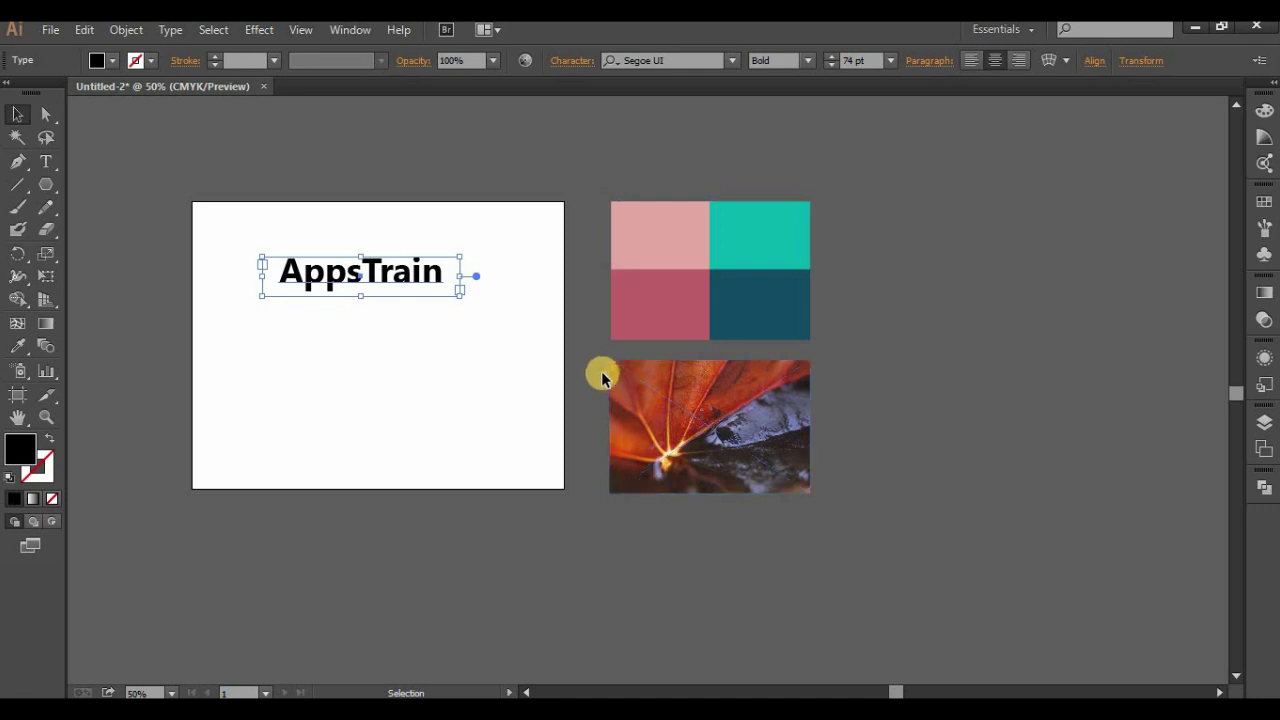
pyautogui.click(559, 302)
pyautogui.moveTo(409, 274); pyautogui.dragTo(435, 287)
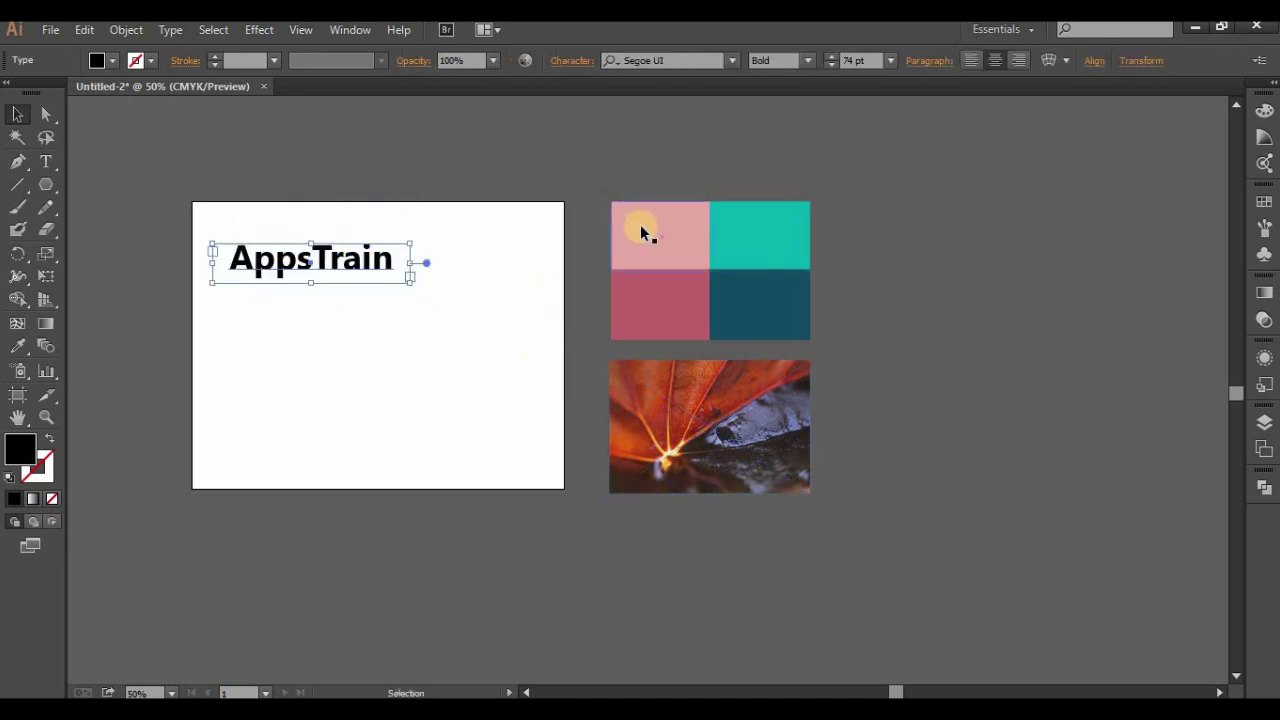
pyautogui.click(642, 230)
# Move the pink, teal, dark teal and magenta squares onto the artboard below AppsTrain
pyautogui.click(740, 248)
pyautogui.click(750, 292)
pyautogui.click(690, 296)
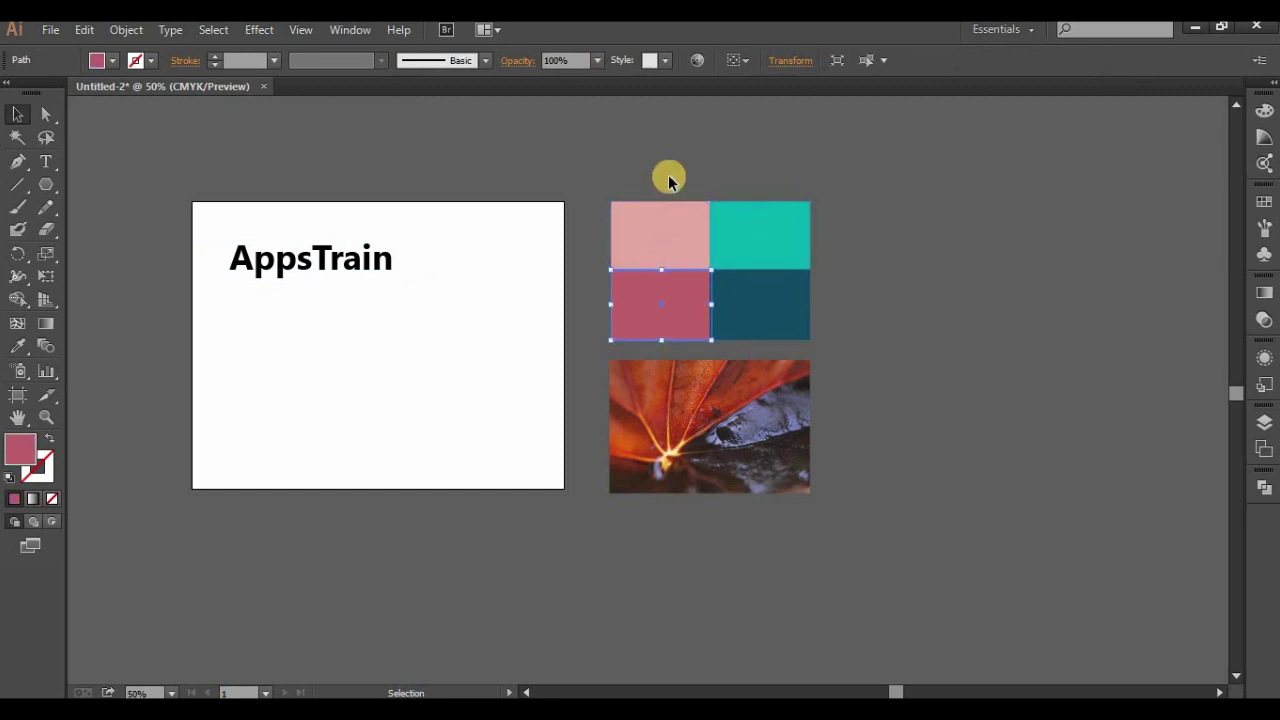
pyautogui.moveTo(660, 170); pyautogui.dragTo(762, 312)
pyautogui.moveTo(621, 177)
pyautogui.mouseDown()
pyautogui.moveTo(757, 309)
pyautogui.moveTo(441, 383)
pyautogui.mouseUp()
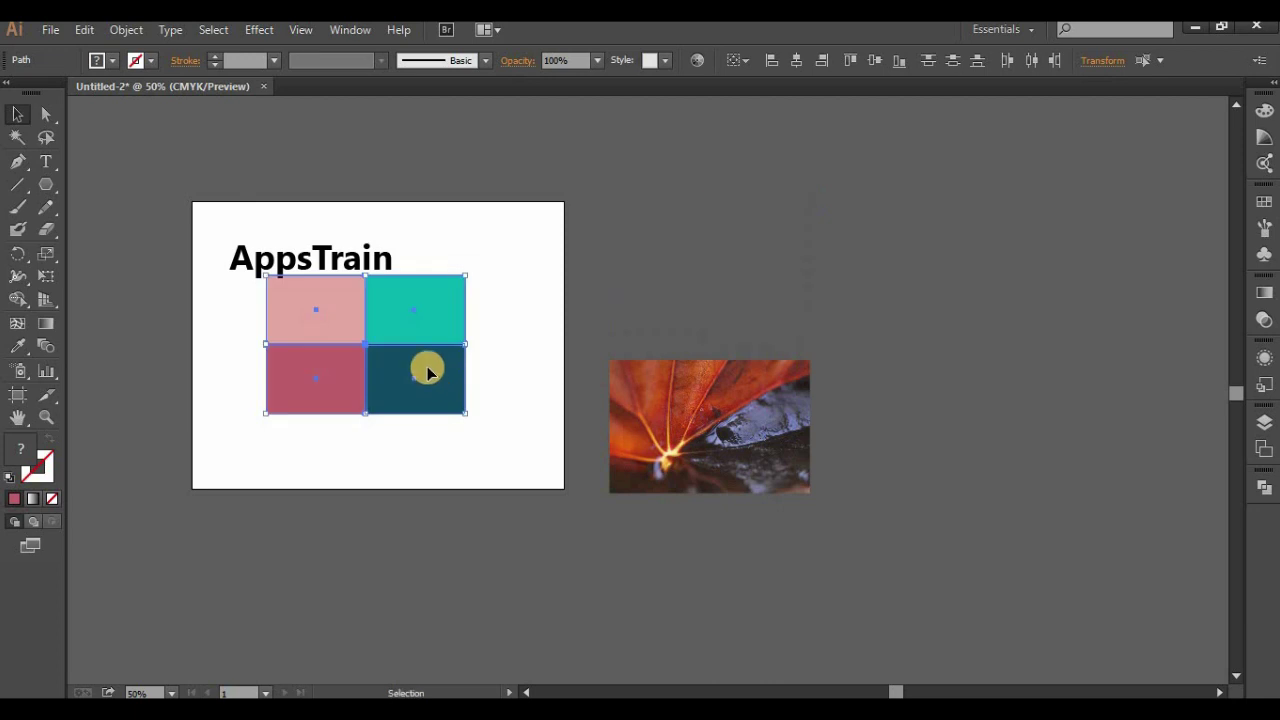
pyautogui.click(340, 261)
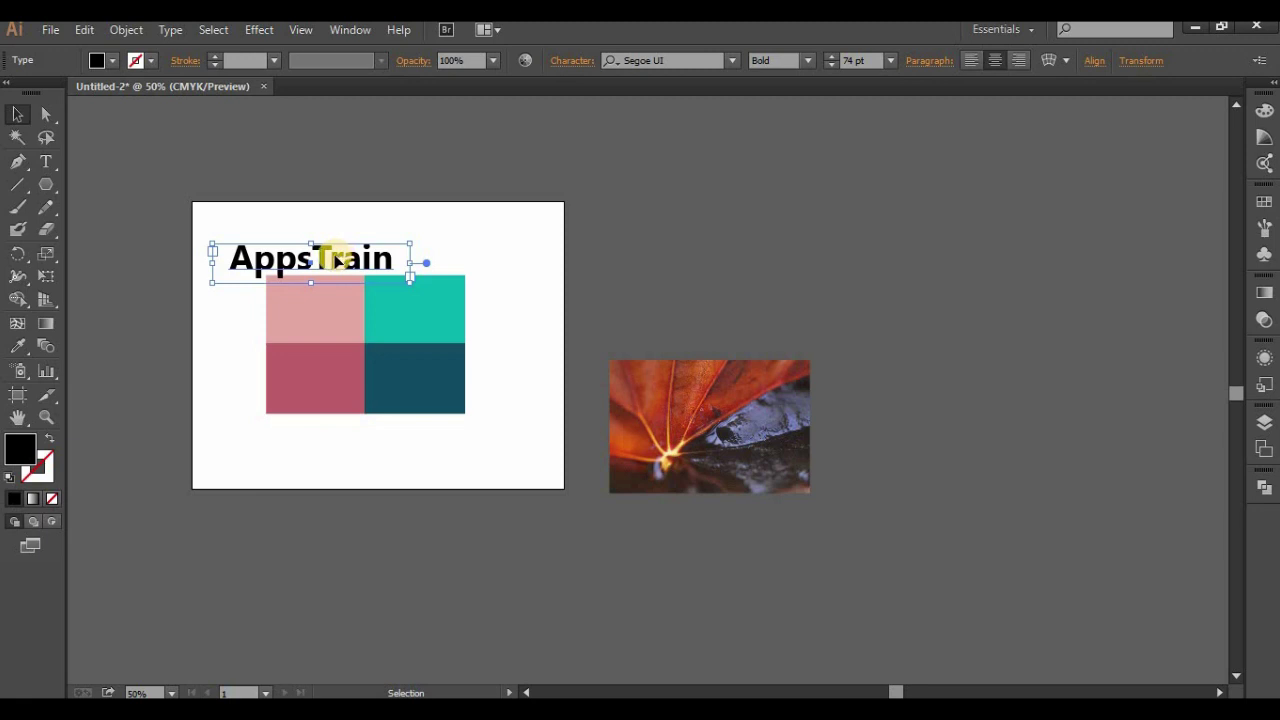
pyautogui.rightClick(337, 261)
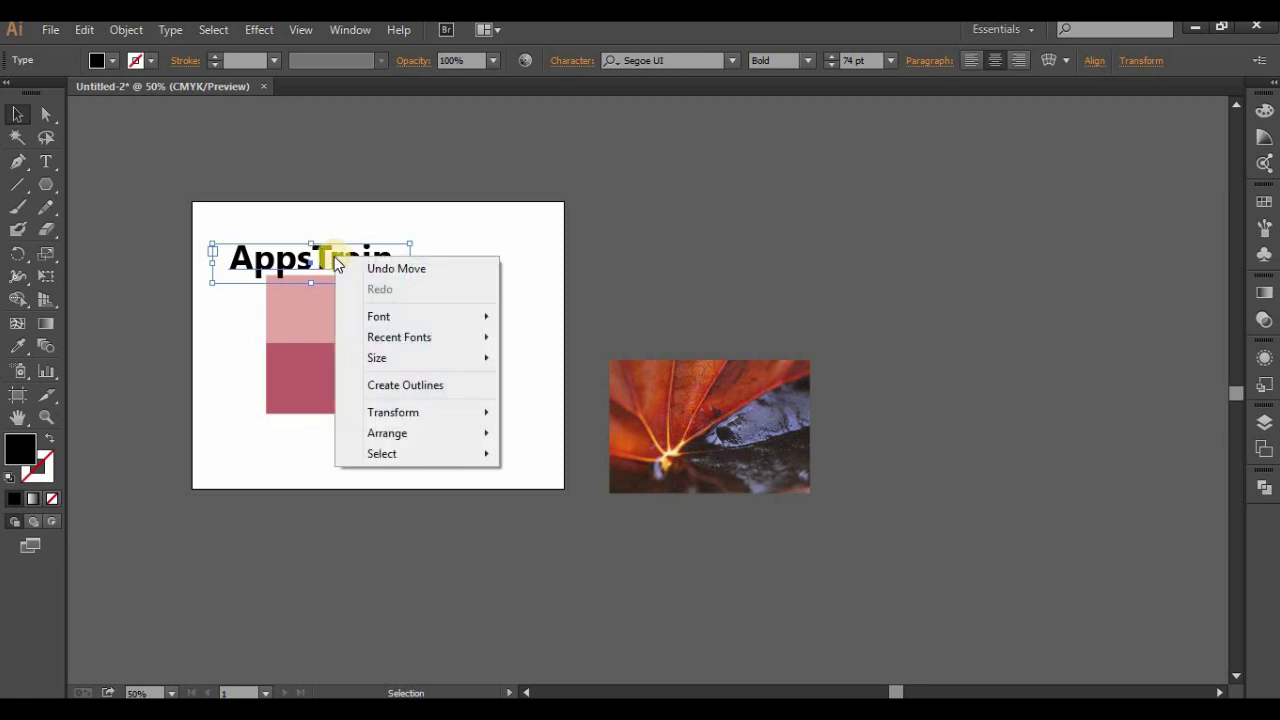
# Bring the AppsTrain text to the front, above the colour squares
pyautogui.click(388, 434)
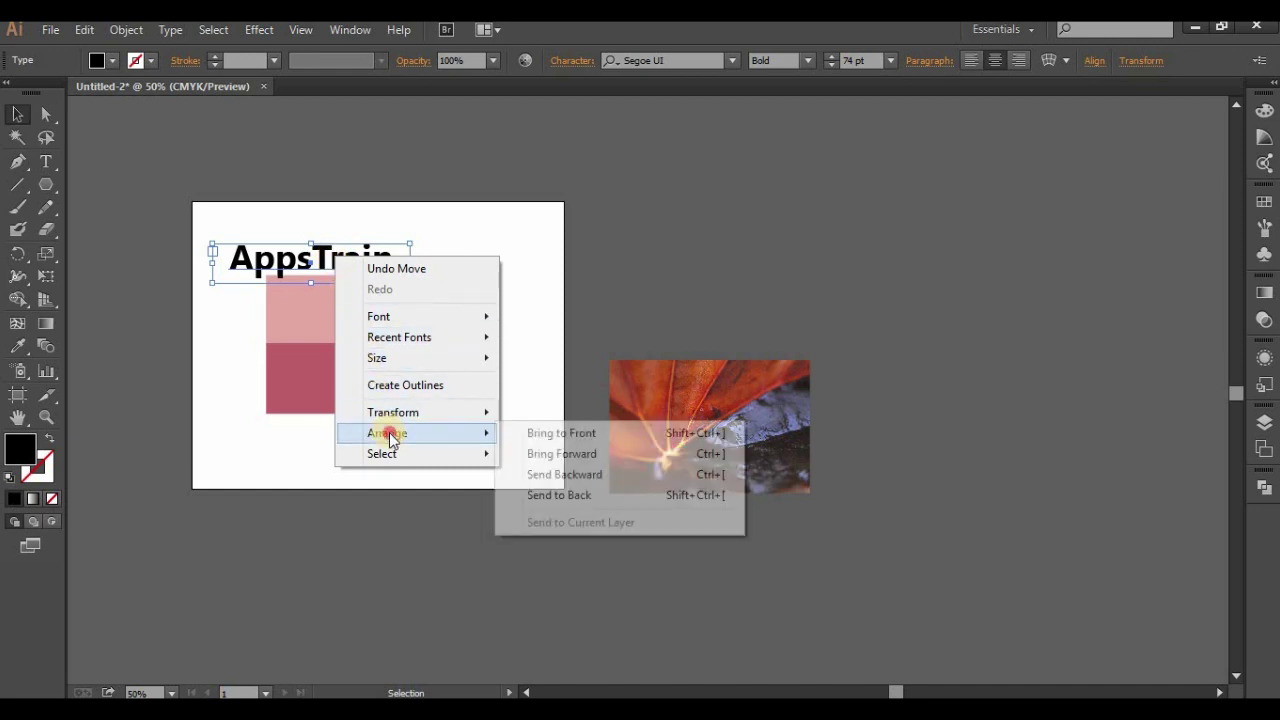
pyautogui.click(548, 437)
pyautogui.click(510, 277)
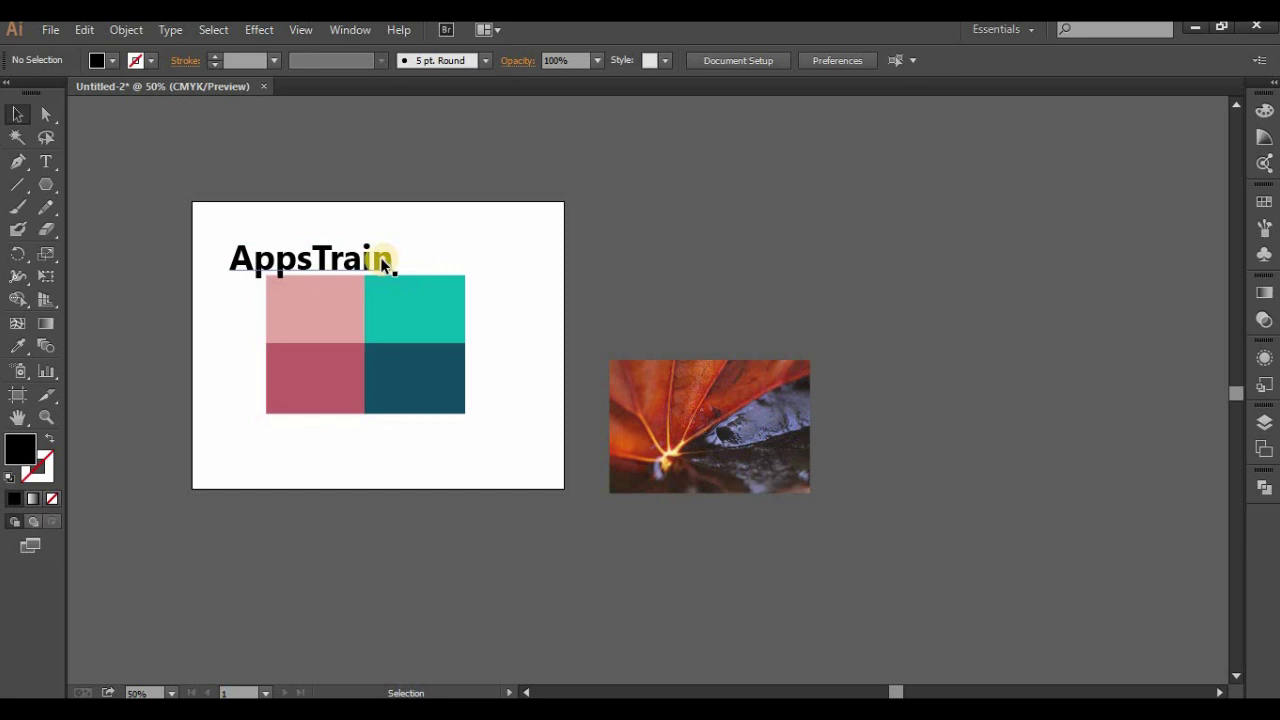
# Centre the AppsTrain text across the middle of the four squares
pyautogui.moveTo(380, 257)
pyautogui.mouseDown()
pyautogui.moveTo(398, 343)
pyautogui.moveTo(412, 344)
pyautogui.mouseUp()
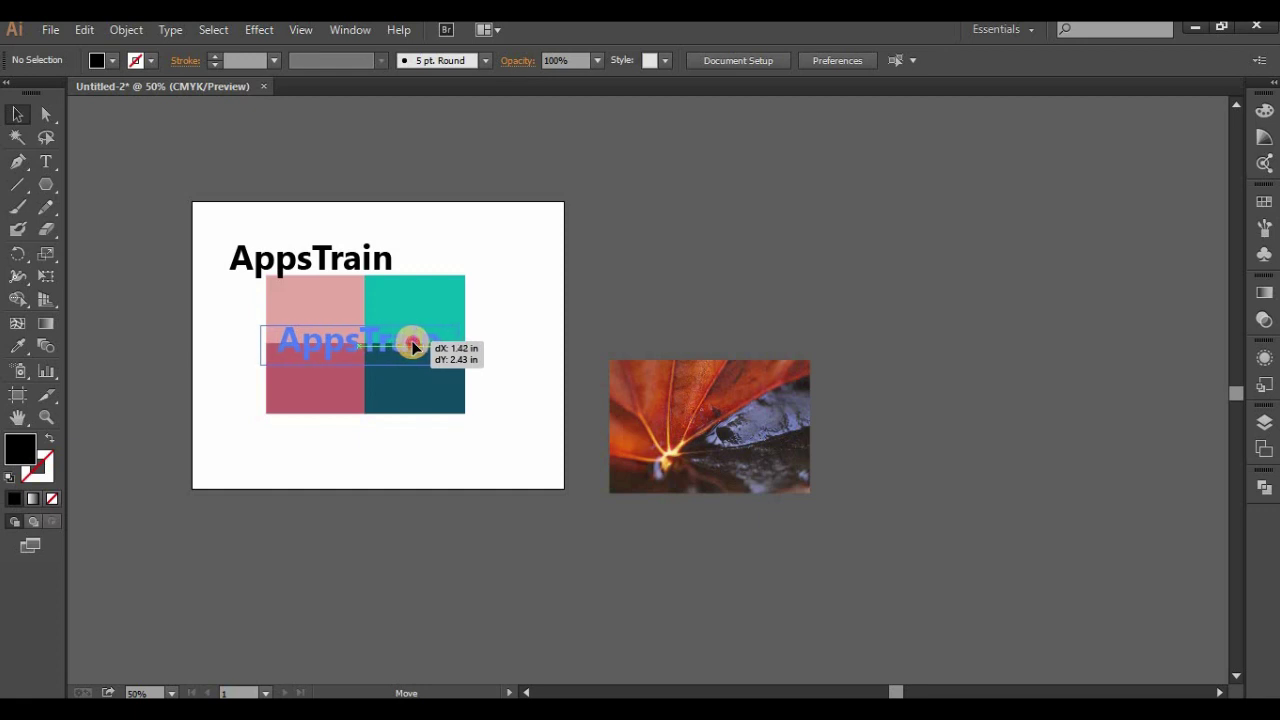
pyautogui.moveTo(412, 344); pyautogui.dragTo(417, 344)
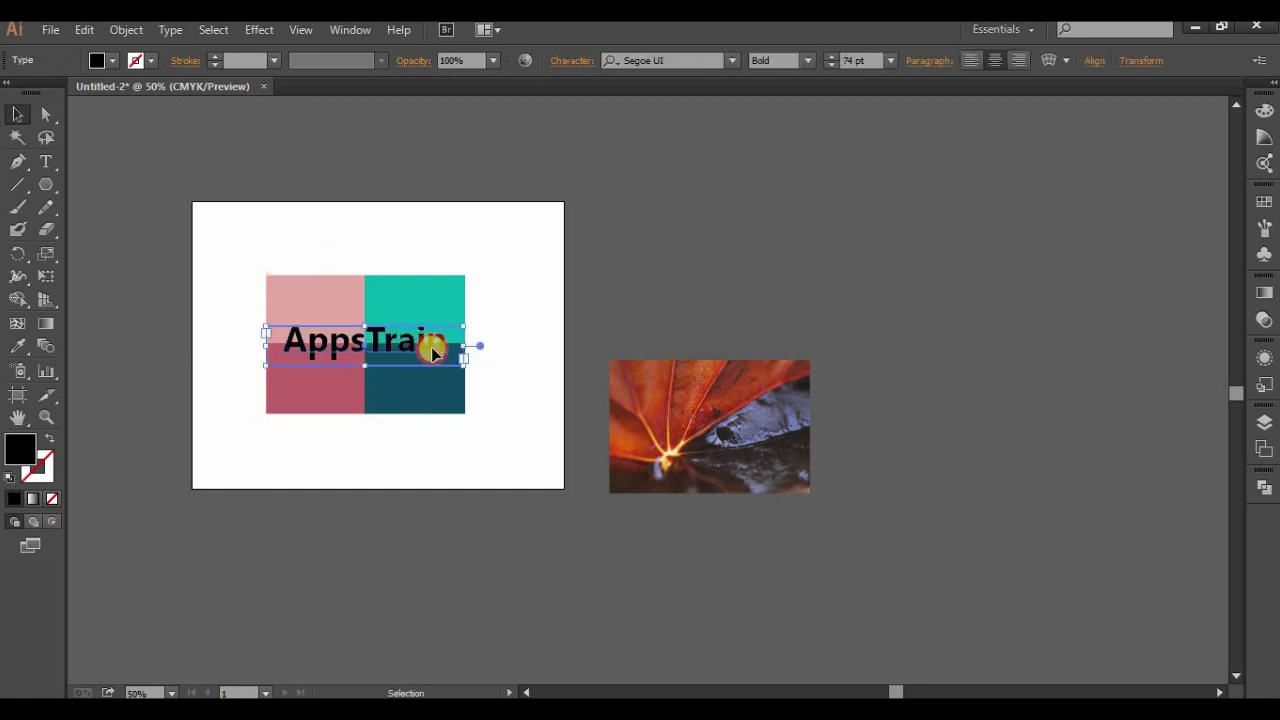
pyautogui.click(522, 348)
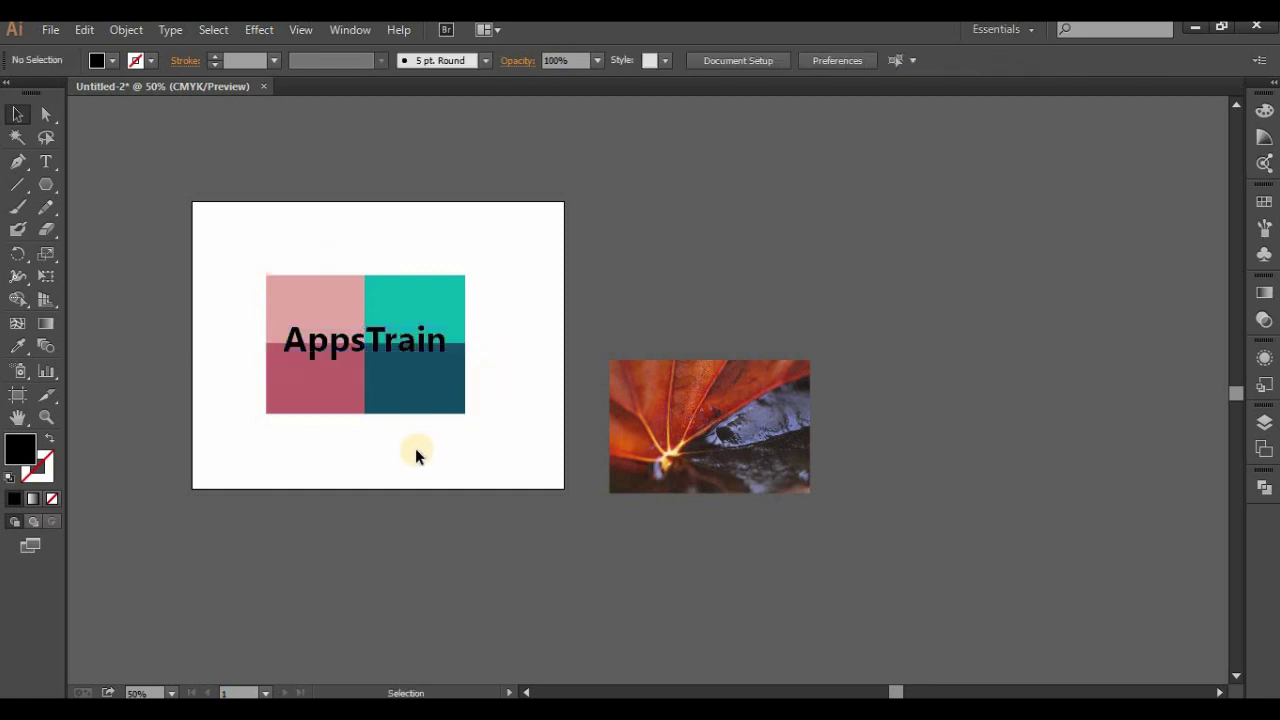
pyautogui.click(386, 347)
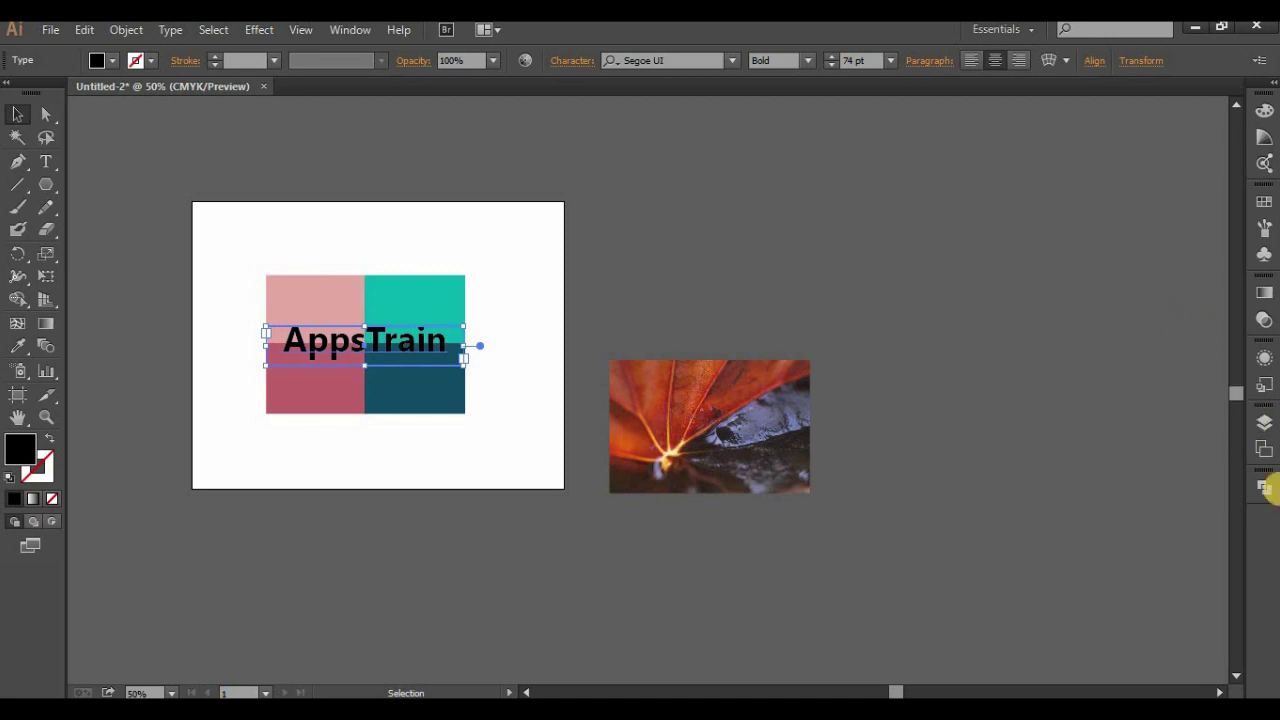
# Make the AppsTrain text a compound shape from the Pathfinder panel menu
pyautogui.click(1264, 487)
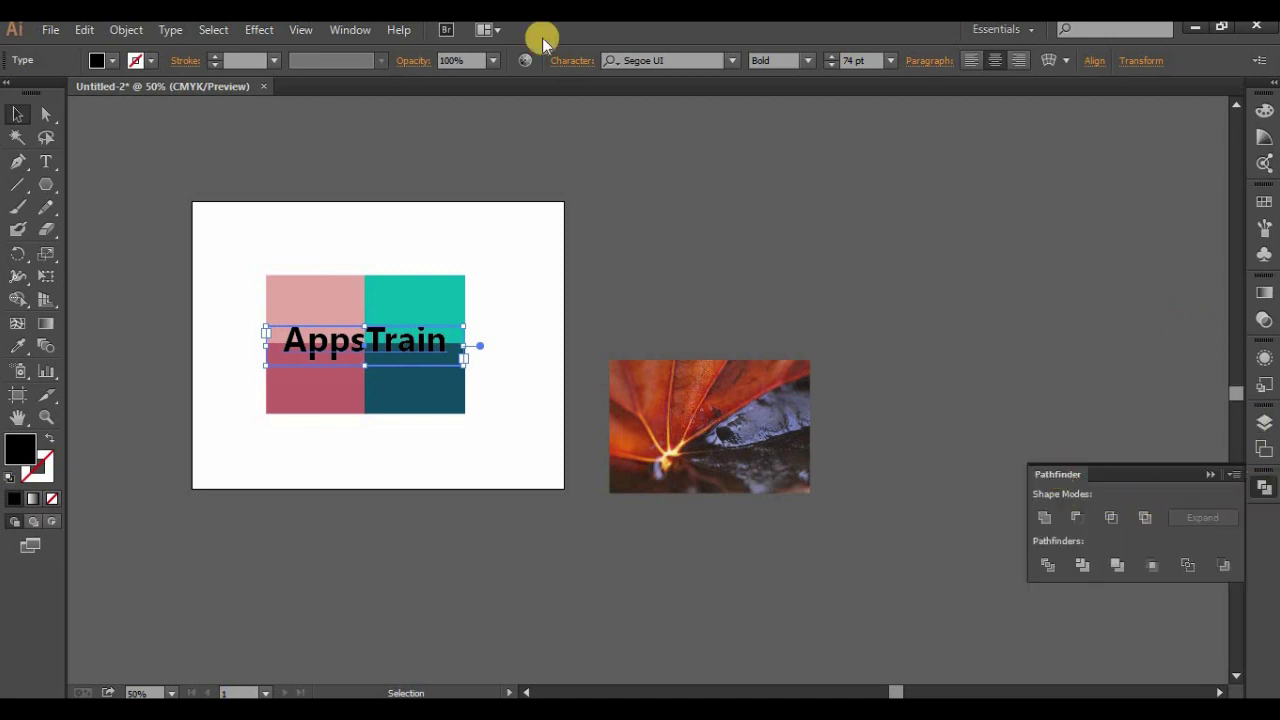
pyautogui.click(355, 30)
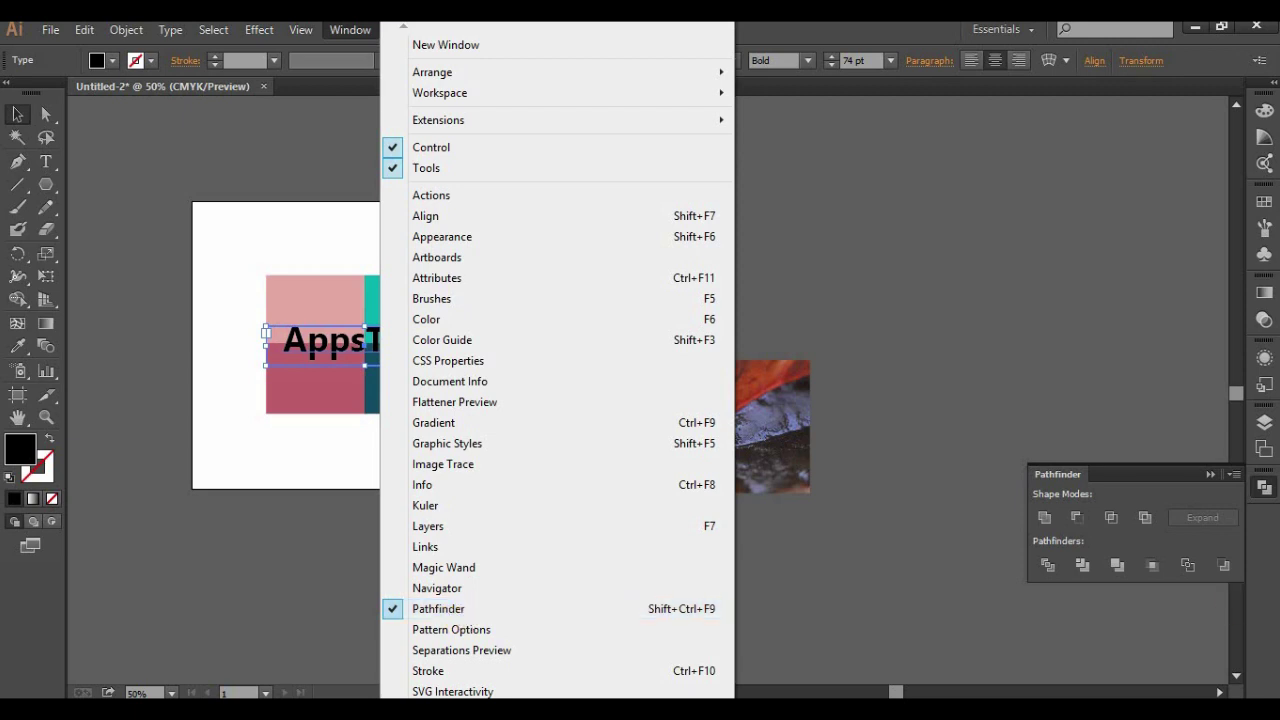
pyautogui.click(1132, 594)
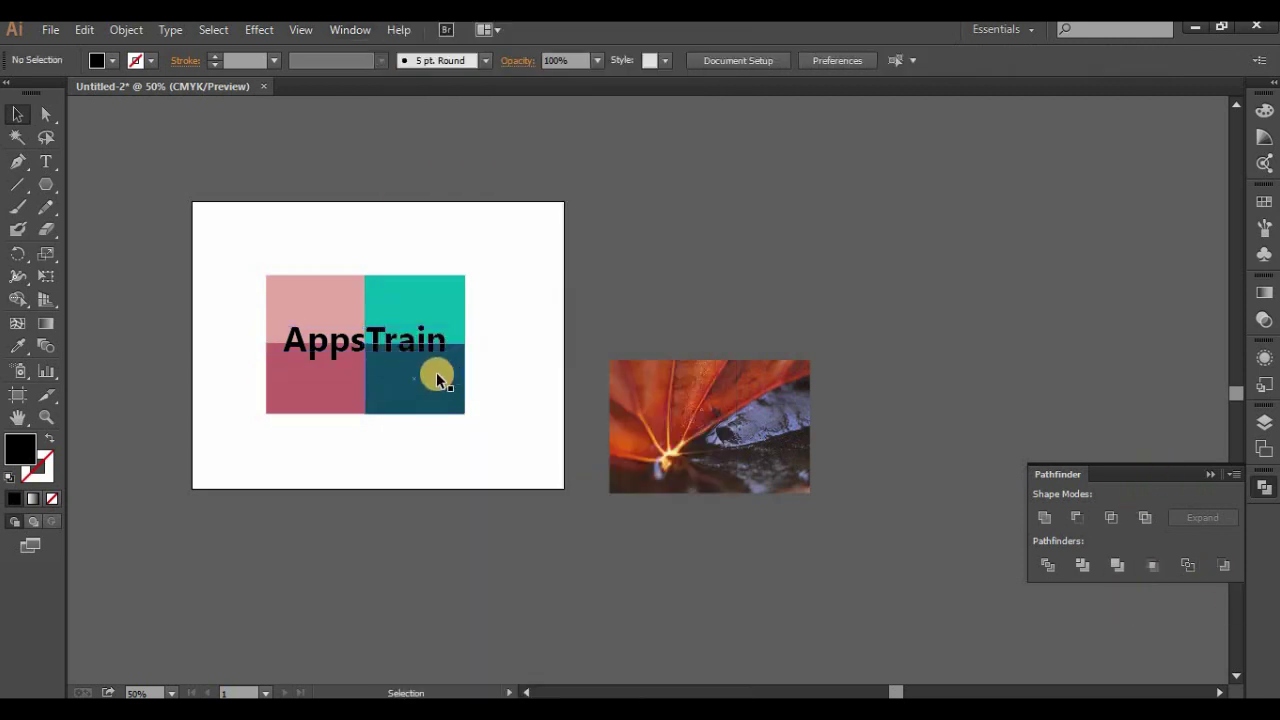
pyautogui.click(413, 343)
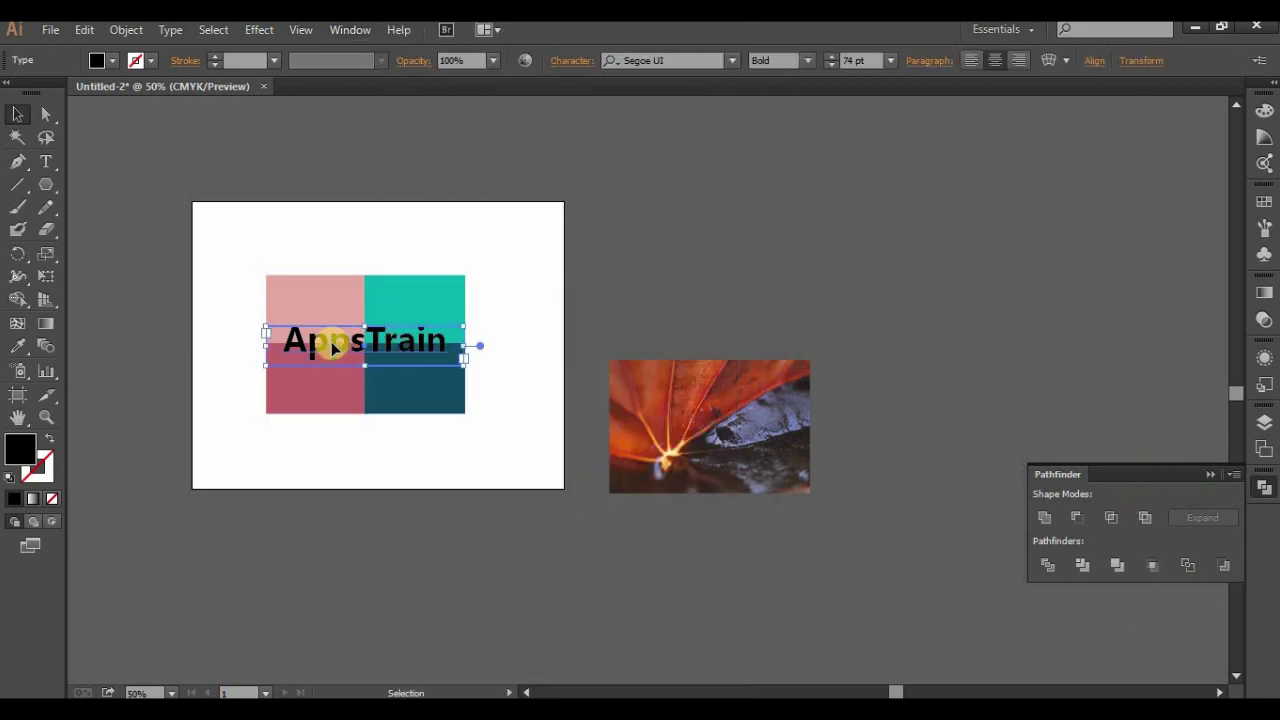
pyautogui.click(1235, 476)
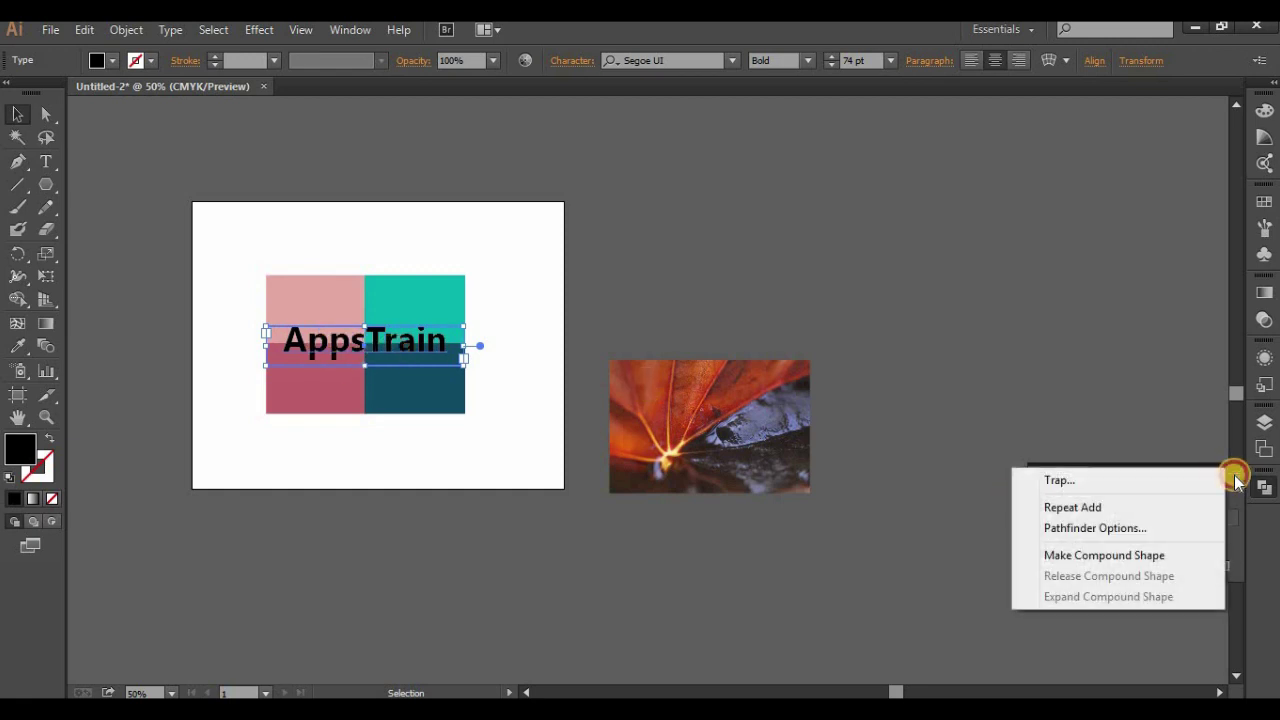
pyautogui.click(1109, 555)
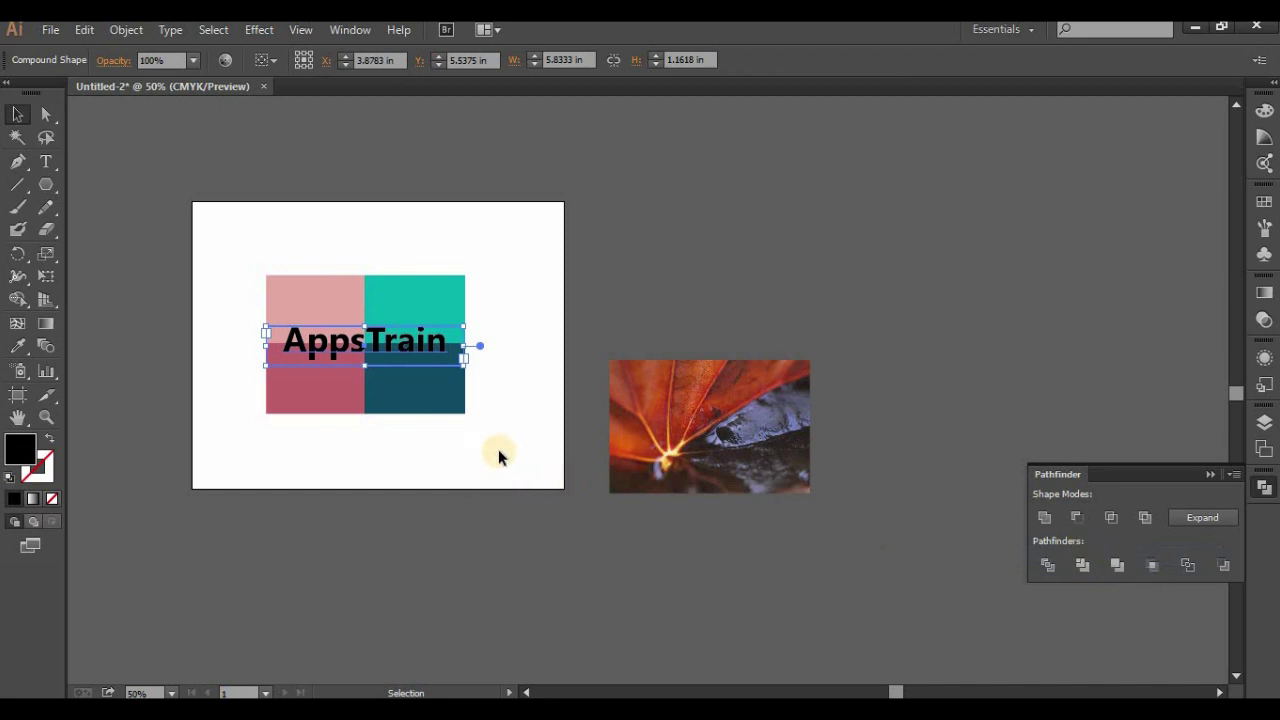
# Select the text with the four squares and apply Make Clipping Mask
pyautogui.moveTo(527, 447); pyautogui.dragTo(245, 292)
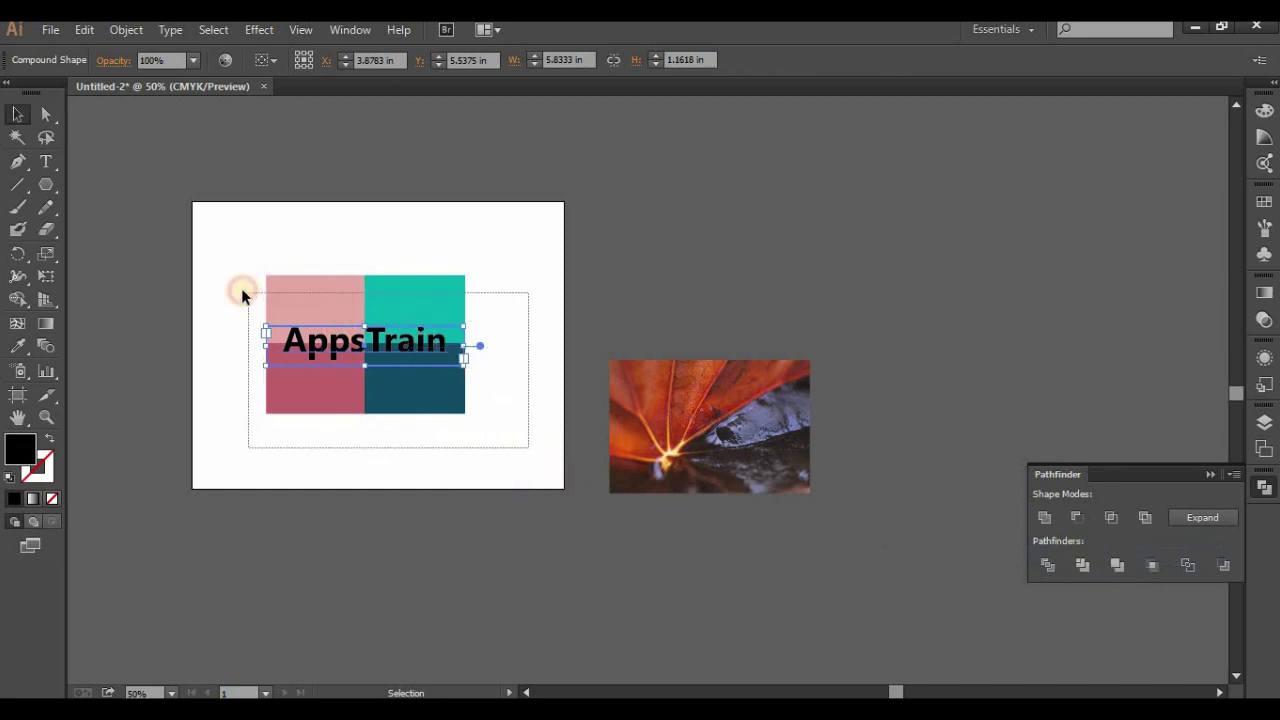
pyautogui.click(375, 372)
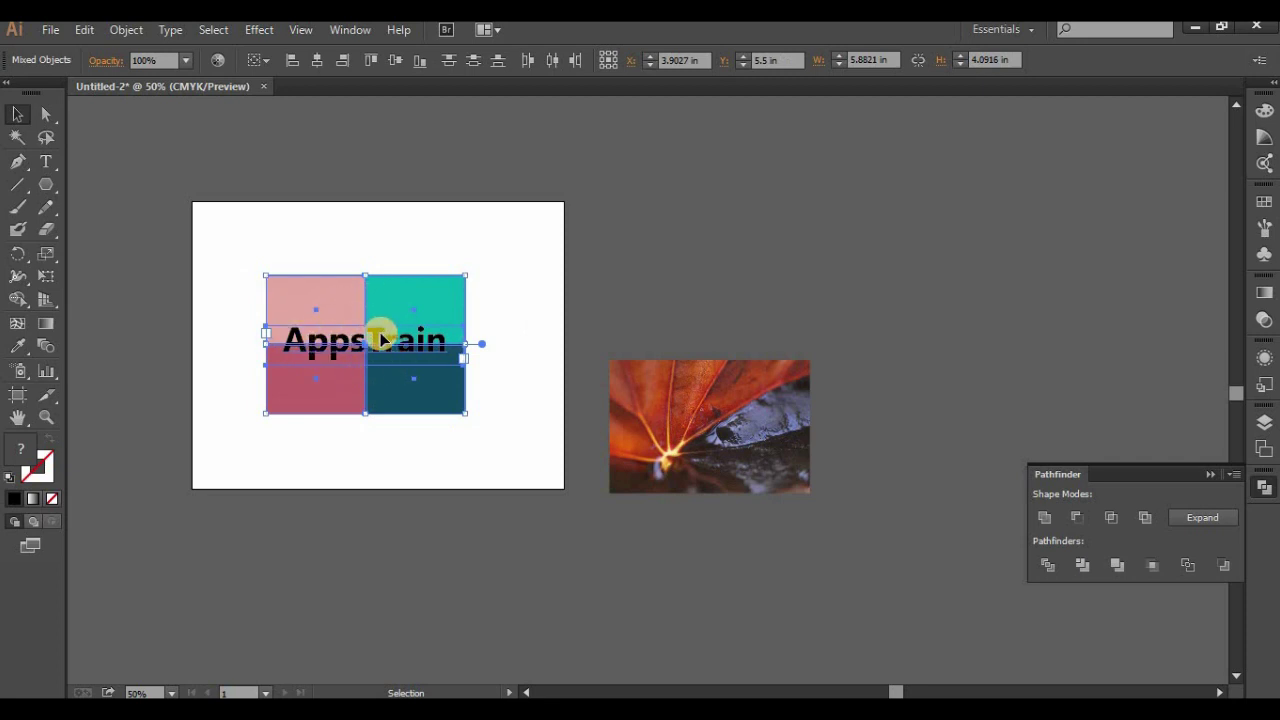
pyautogui.rightClick(388, 343)
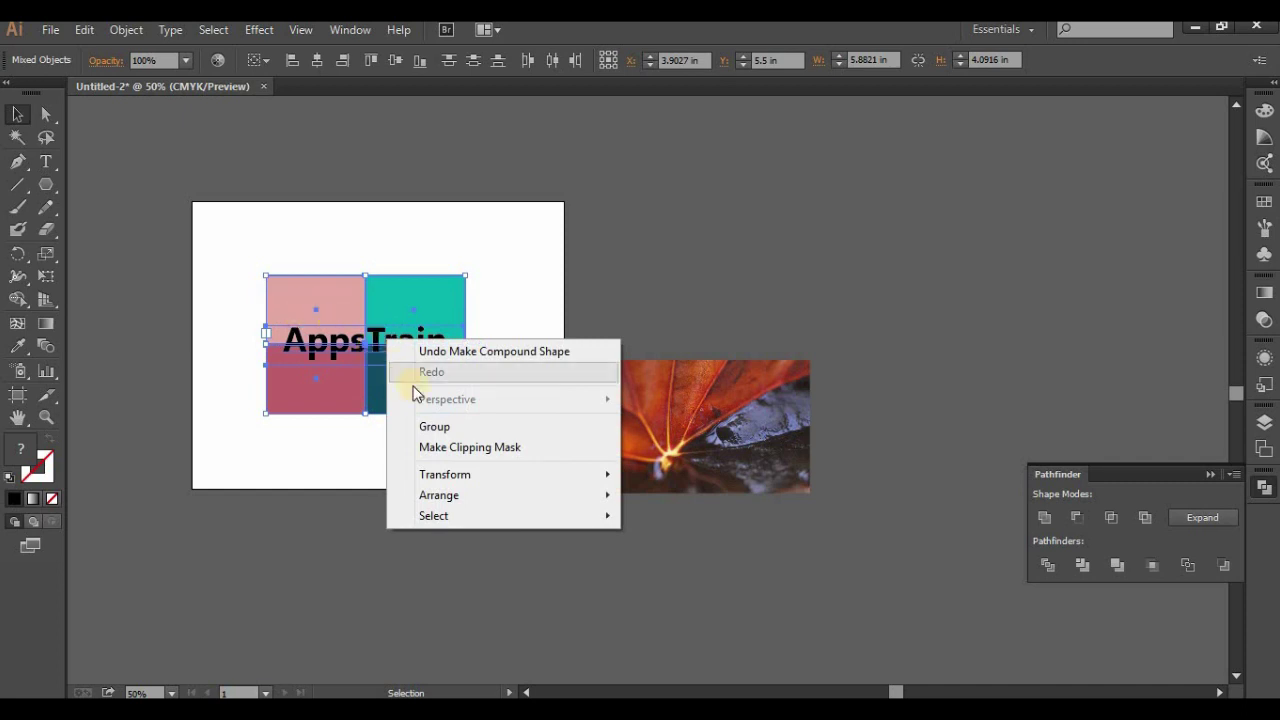
pyautogui.click(447, 448)
pyautogui.click(405, 461)
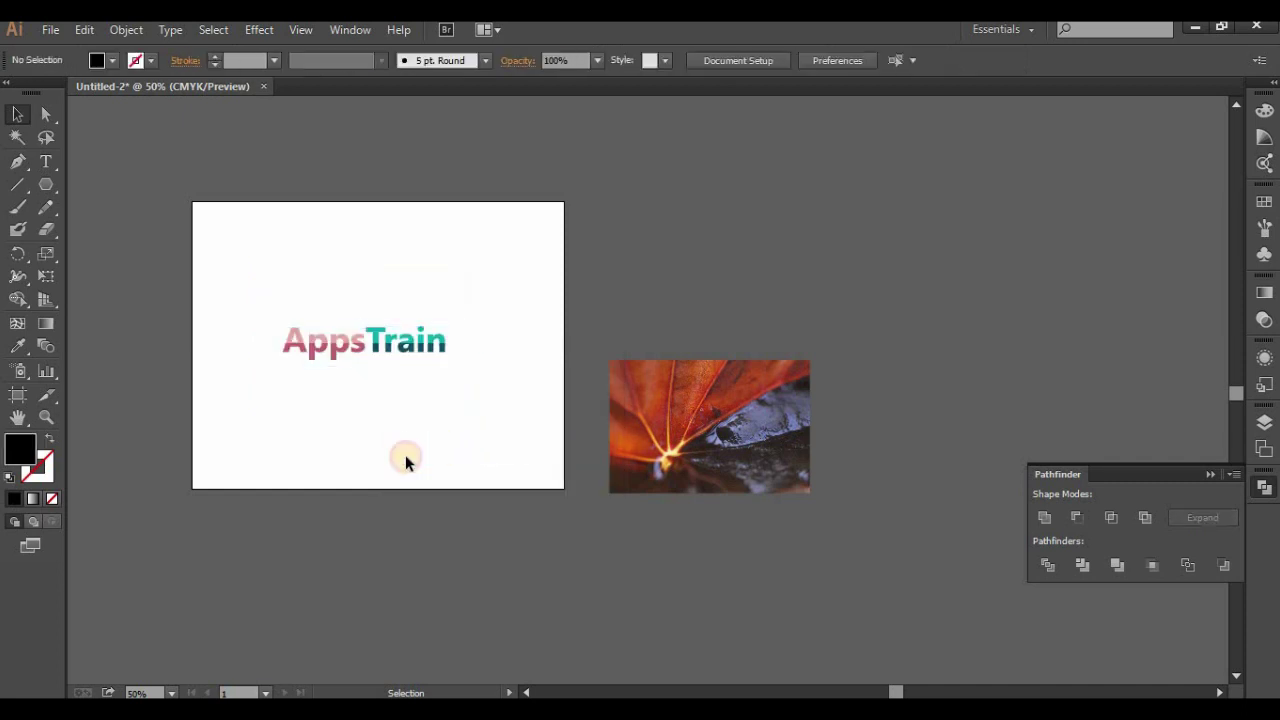
# Retype the clipped word AppsTrain as 'Adobe', keeping its pink and teal fill
pyautogui.moveTo(466, 414); pyautogui.dragTo(367, 355)
pyautogui.click(348, 379)
pyautogui.moveTo(352, 380); pyautogui.dragTo(380, 366)
pyautogui.click(384, 385)
pyautogui.moveTo(45, 159); pyautogui.dragTo(113, 159)
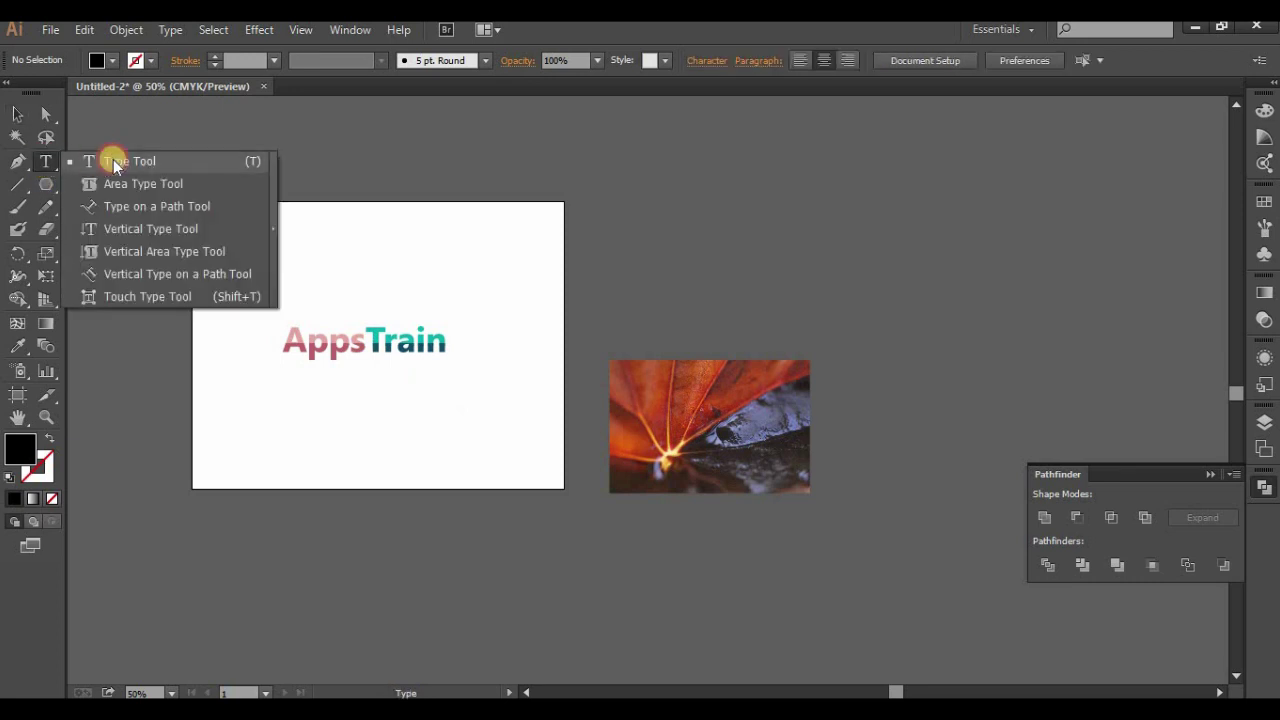
pyautogui.doubleClick(288, 341)
pyautogui.moveTo(288, 341); pyautogui.dragTo(449, 351)
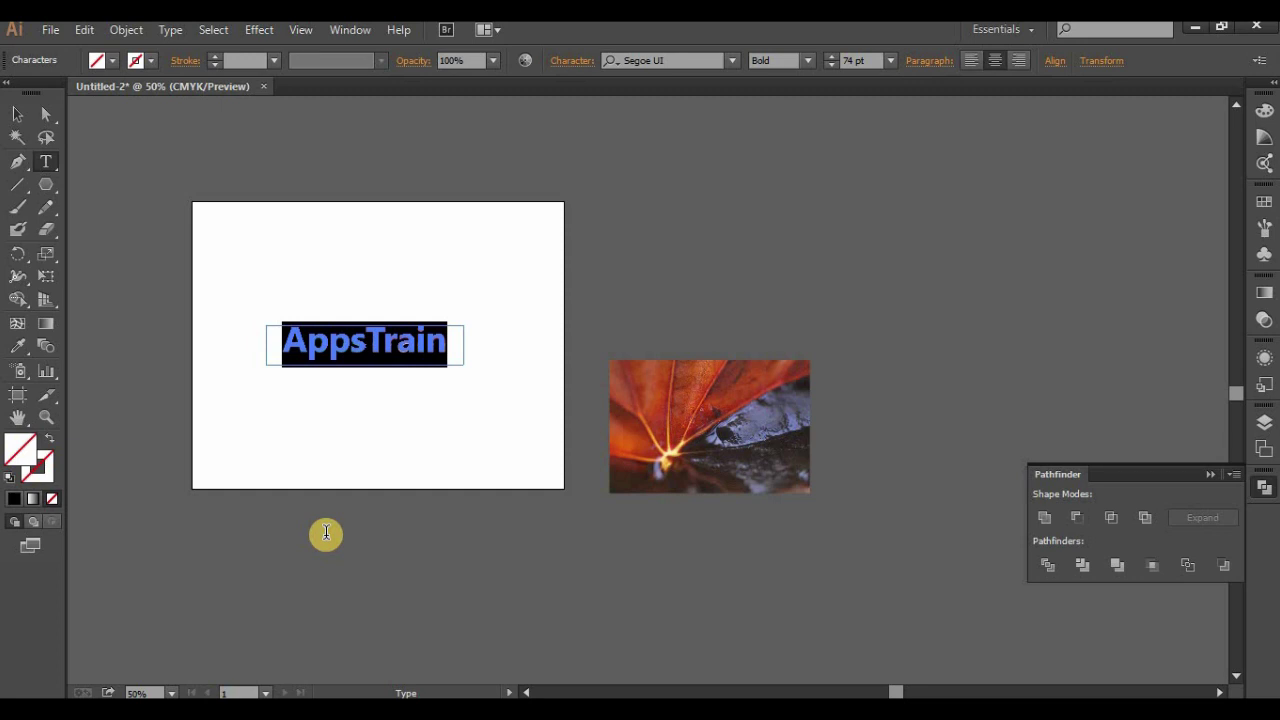
pyautogui.write('Adobe')
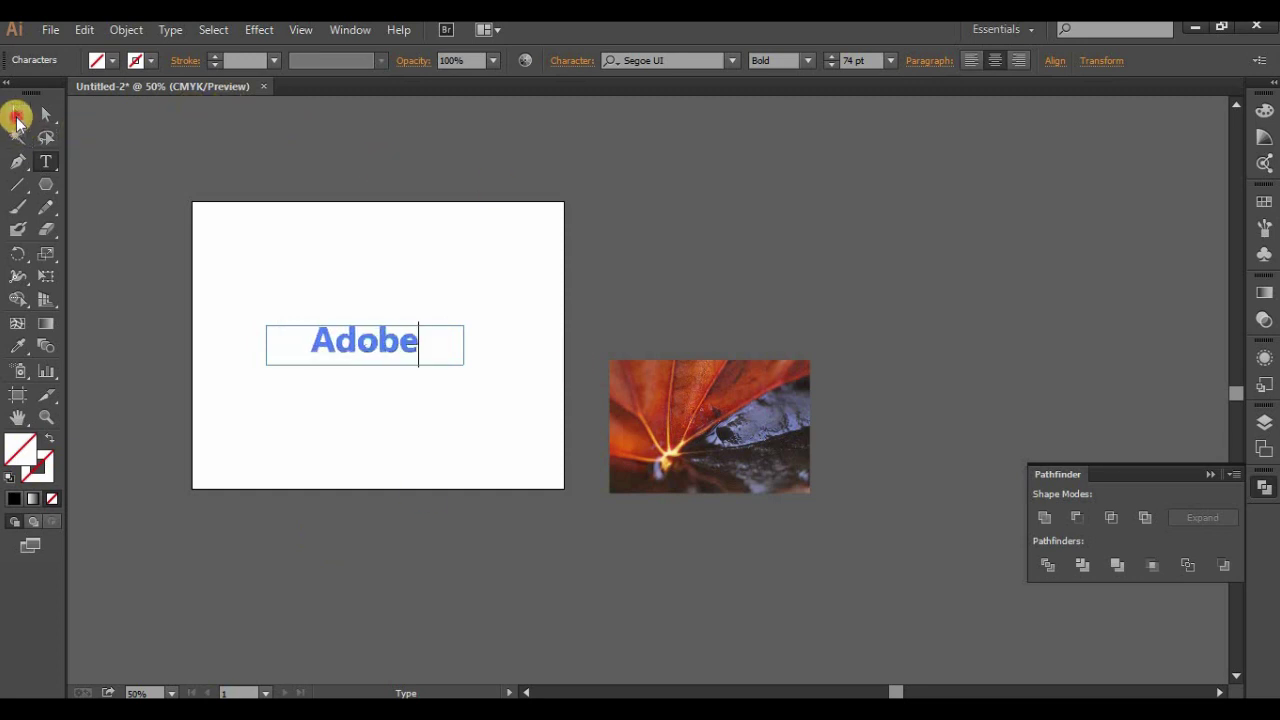
pyautogui.click(17, 116)
pyautogui.click(291, 253)
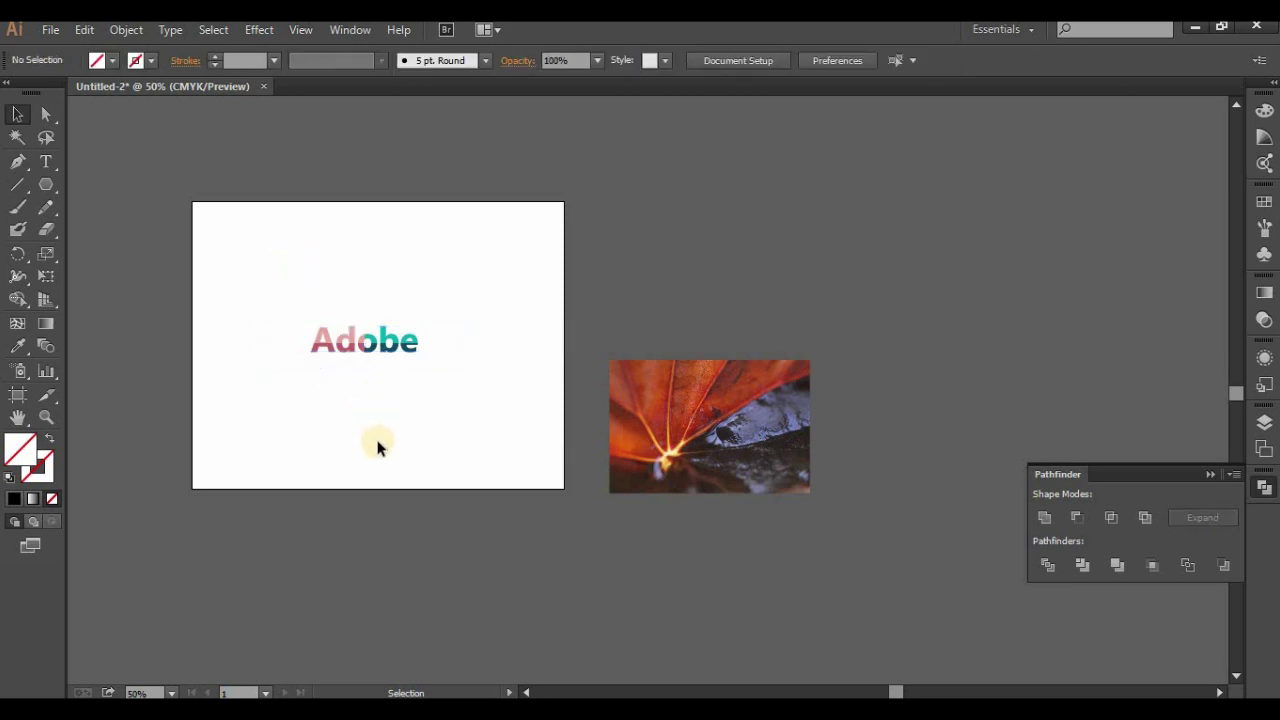
pyautogui.moveTo(389, 339)
pyautogui.mouseDown()
pyautogui.moveTo(390, 273)
pyautogui.moveTo(339, 335)
pyautogui.mouseUp()
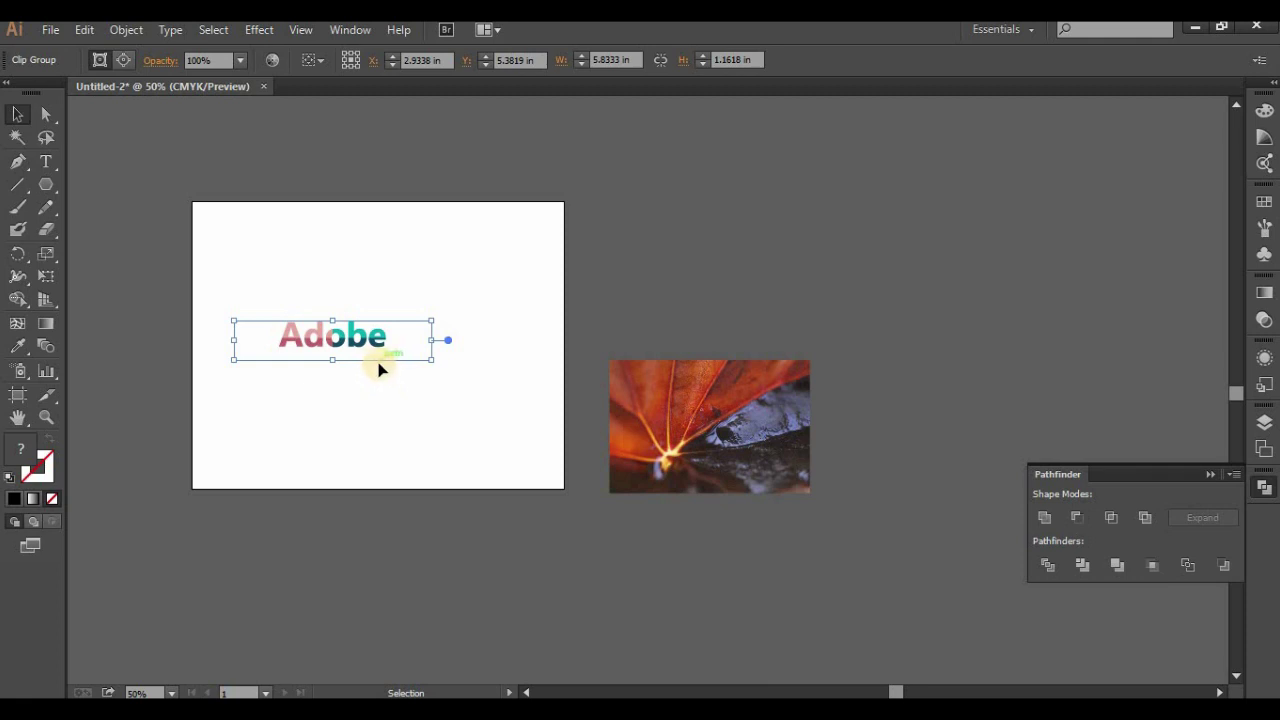
# Nudge the Adobe clip group right, then undo the move
pyautogui.moveTo(369, 343); pyautogui.dragTo(397, 343)
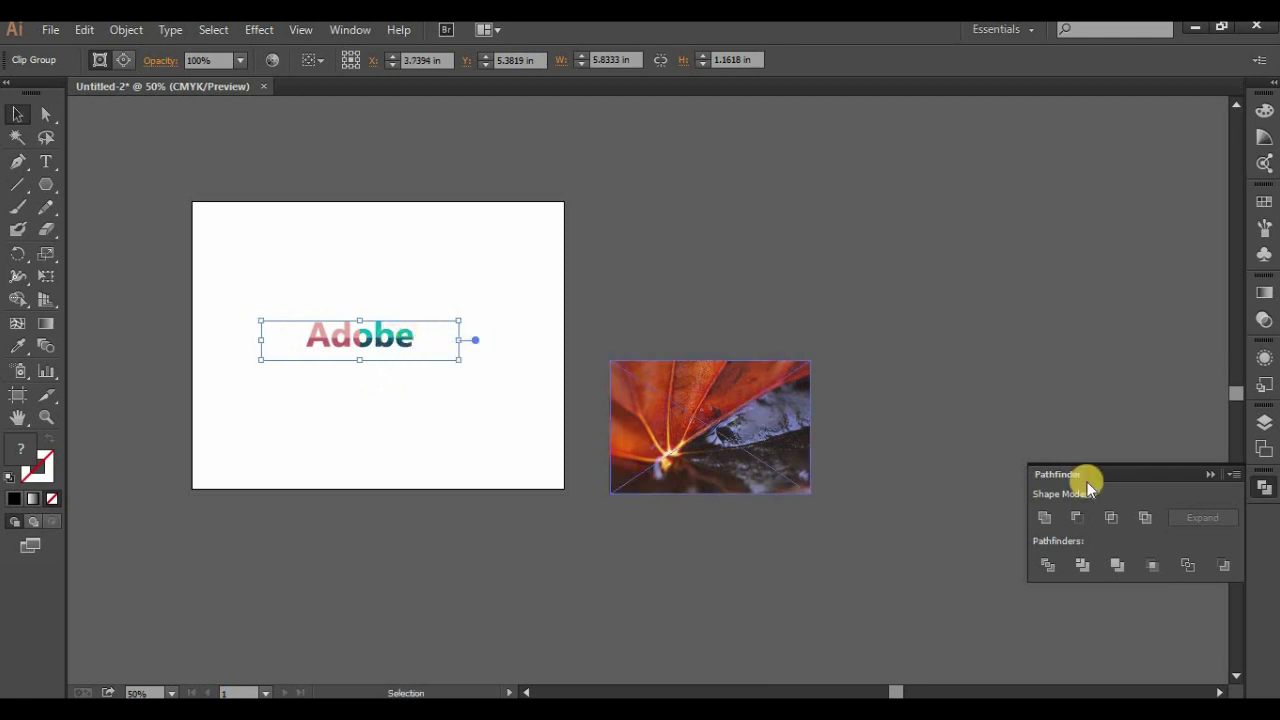
pyautogui.click(1236, 474)
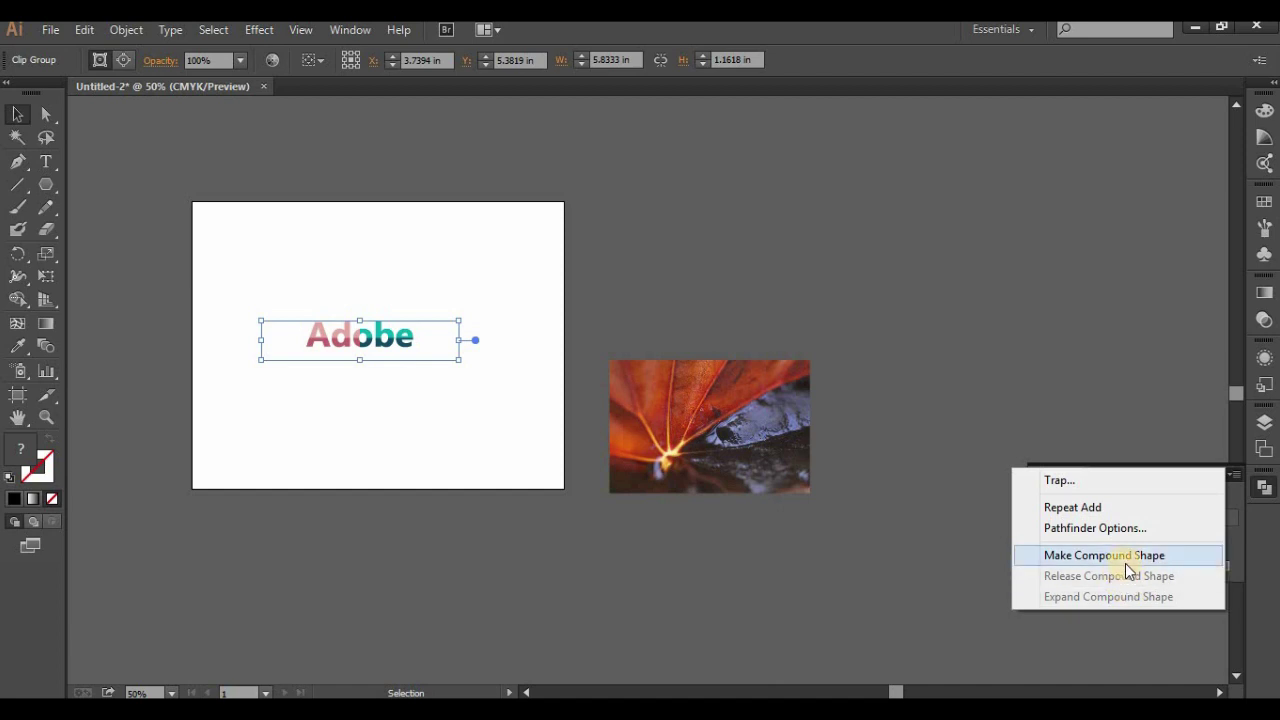
pyautogui.click(724, 246)
pyautogui.hotkey('ctrl', 'z')
pyautogui.hotkey('ctrl', 'z')
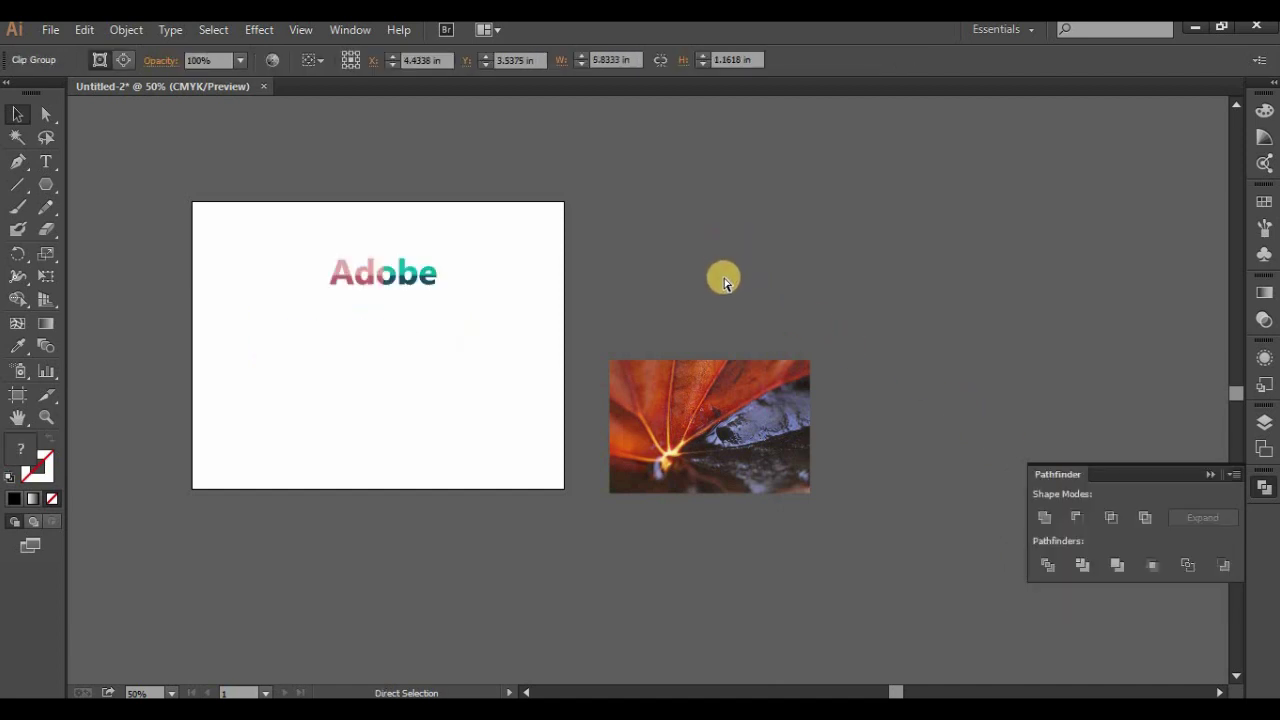
# Release the clipping mask on the Adobe group to reveal the full colour squares
pyautogui.click(416, 280)
pyautogui.rightClick(414, 282)
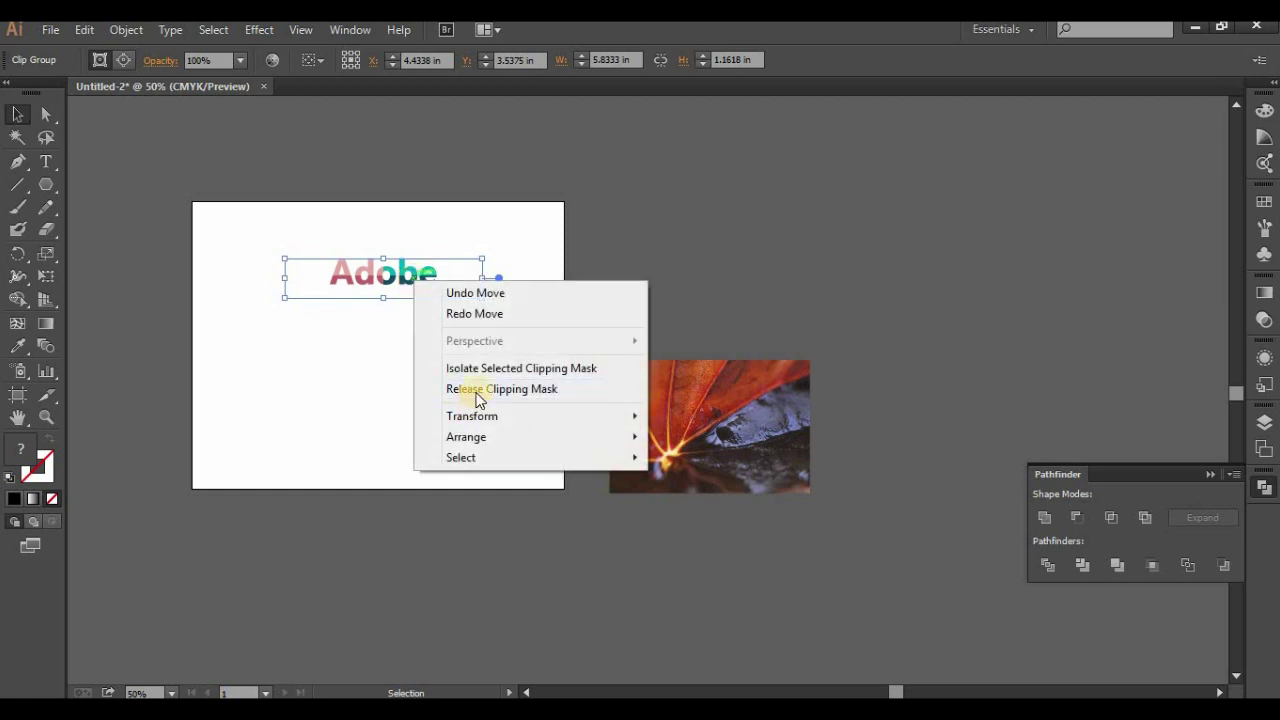
pyautogui.click(478, 390)
pyautogui.click(651, 309)
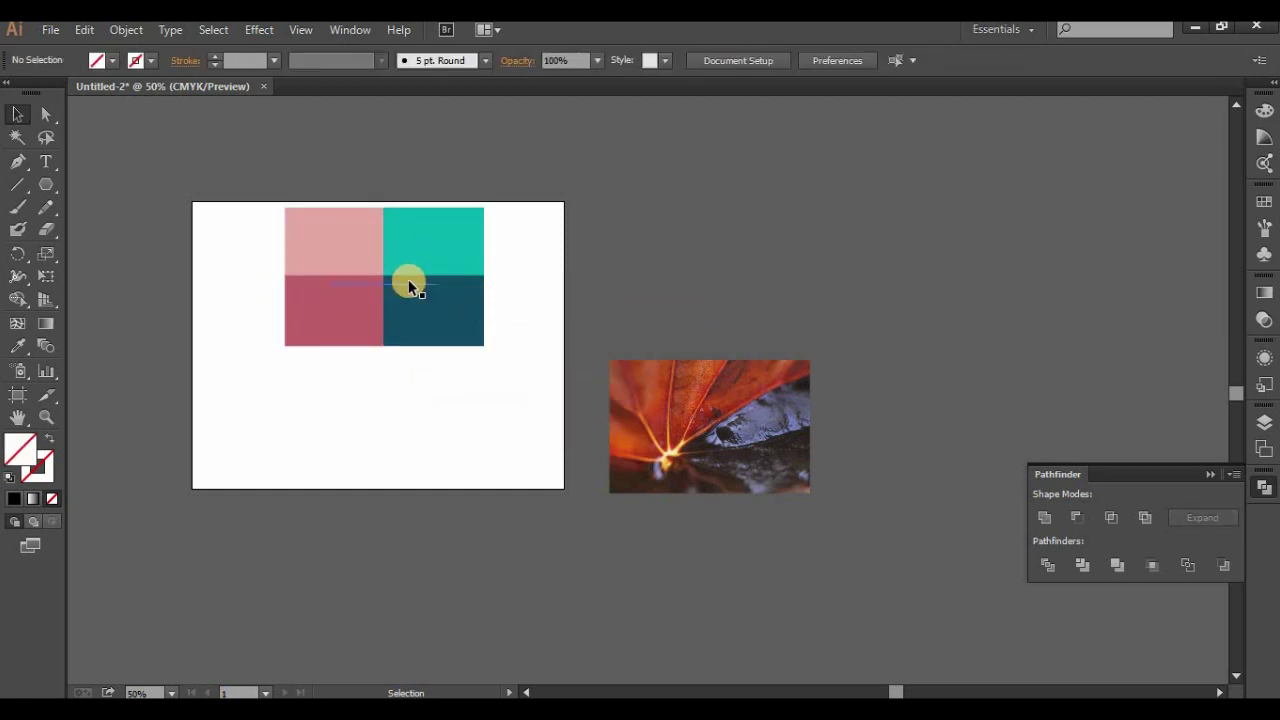
# Move the unfilled Adobe text shape to the artboard's lower left
pyautogui.moveTo(398, 370); pyautogui.dragTo(261, 425)
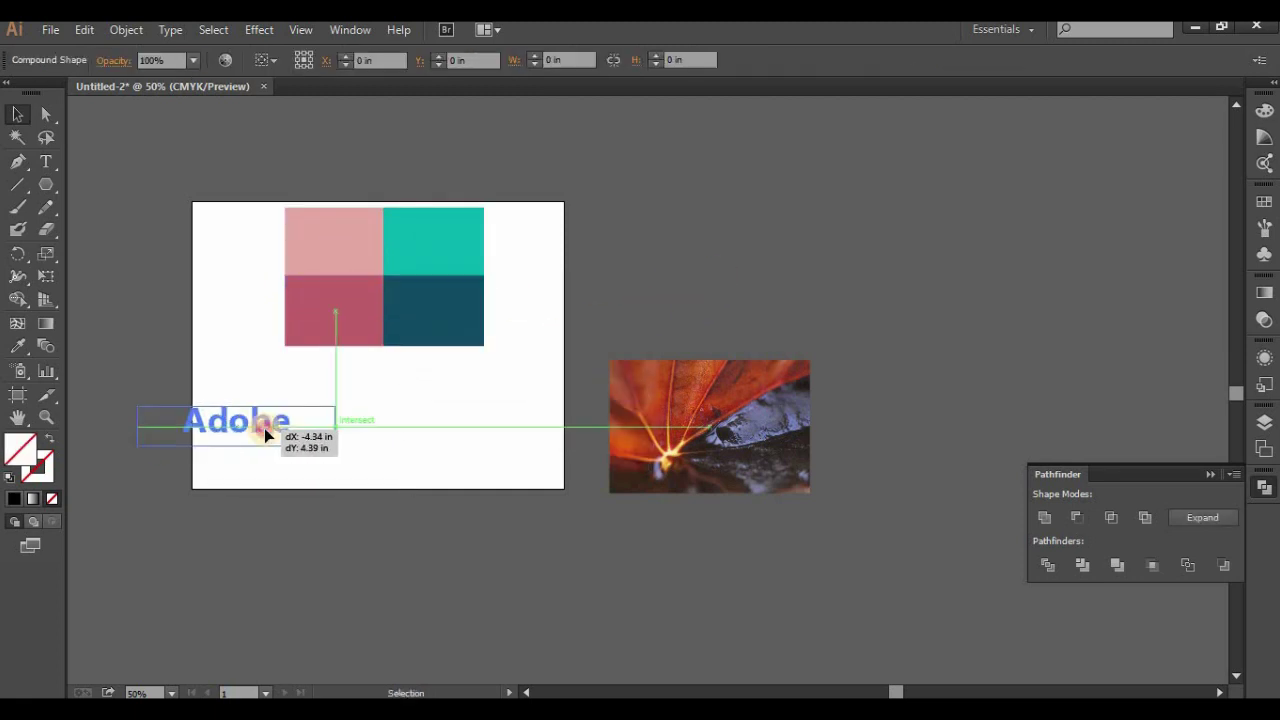
pyautogui.rightClick(261, 420)
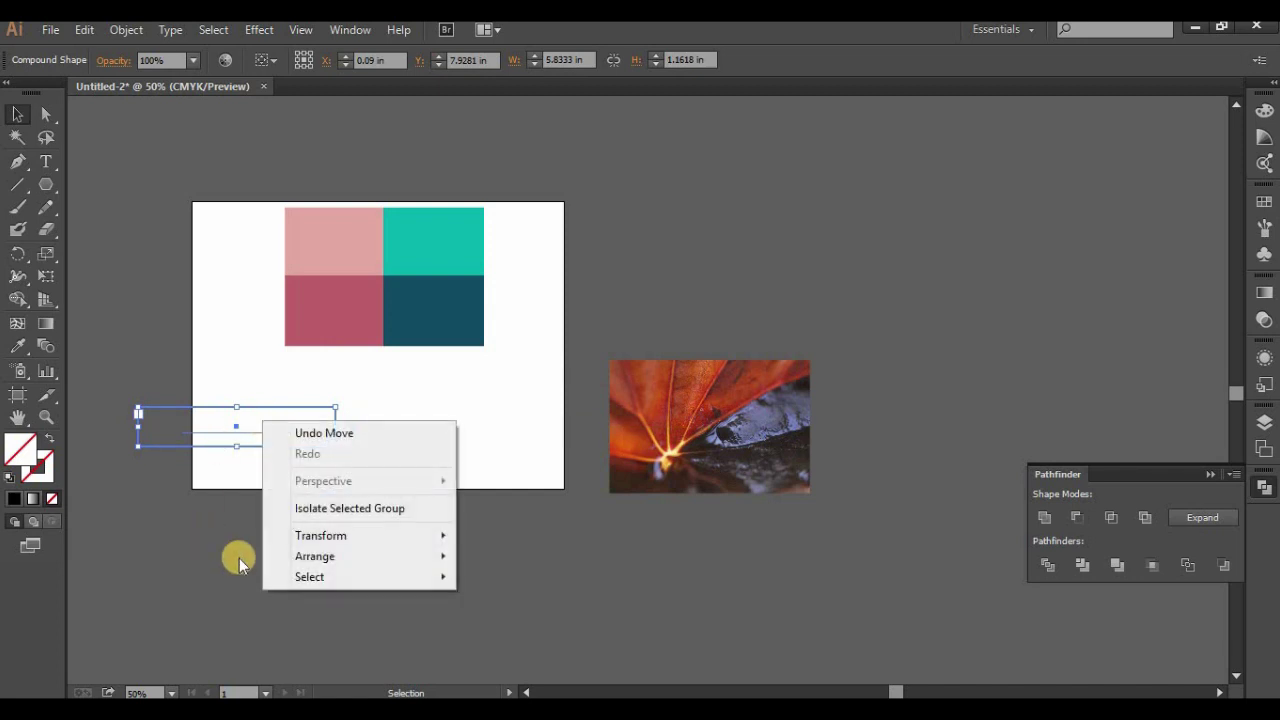
pyautogui.click(577, 586)
# Move the four coloured rectangles off the artboard to the right, above the leaf photo
pyautogui.moveTo(257, 215); pyautogui.dragTo(486, 362)
pyautogui.moveTo(445, 319); pyautogui.dragTo(781, 317)
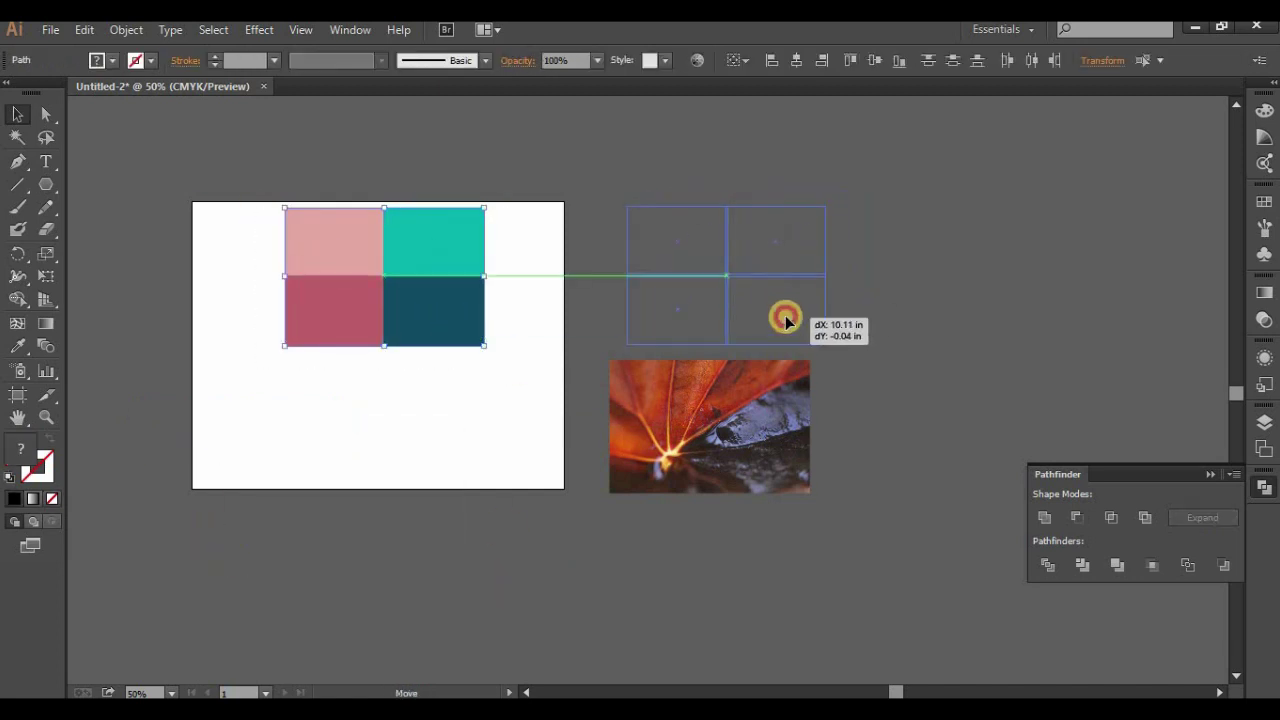
pyautogui.click(278, 386)
pyautogui.moveTo(251, 317); pyautogui.dragTo(355, 476)
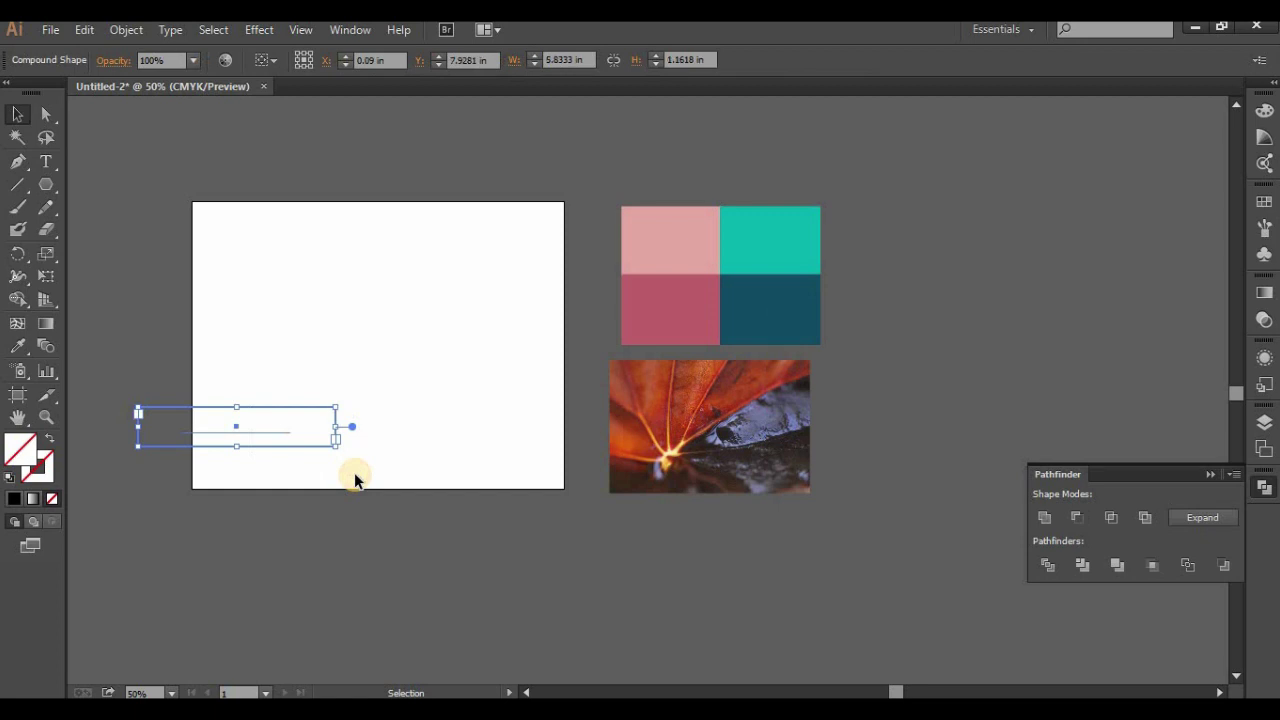
pyautogui.click(354, 476)
pyautogui.click(45, 161)
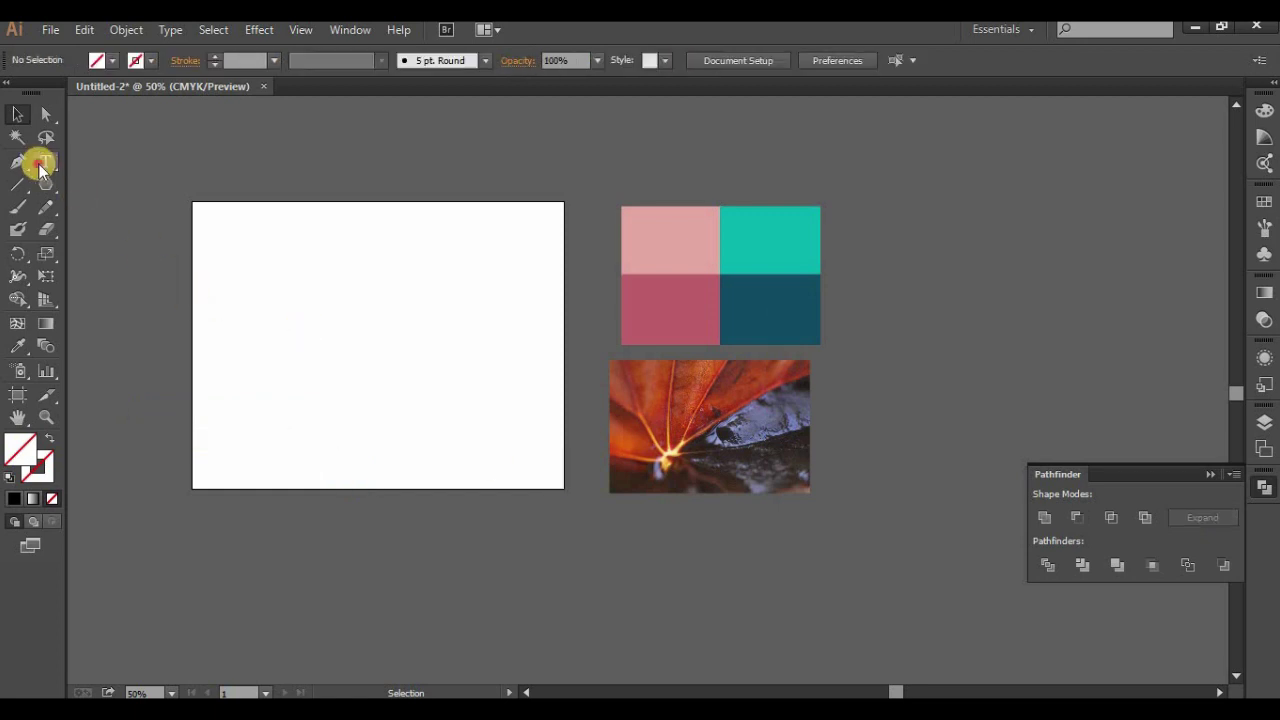
# Type 'AppsTrain' in a new text frame and shorten the frame to fit the line
pyautogui.moveTo(223, 287); pyautogui.dragTo(291, 318)
pyautogui.moveTo(477, 422); pyautogui.dragTo(499, 443)
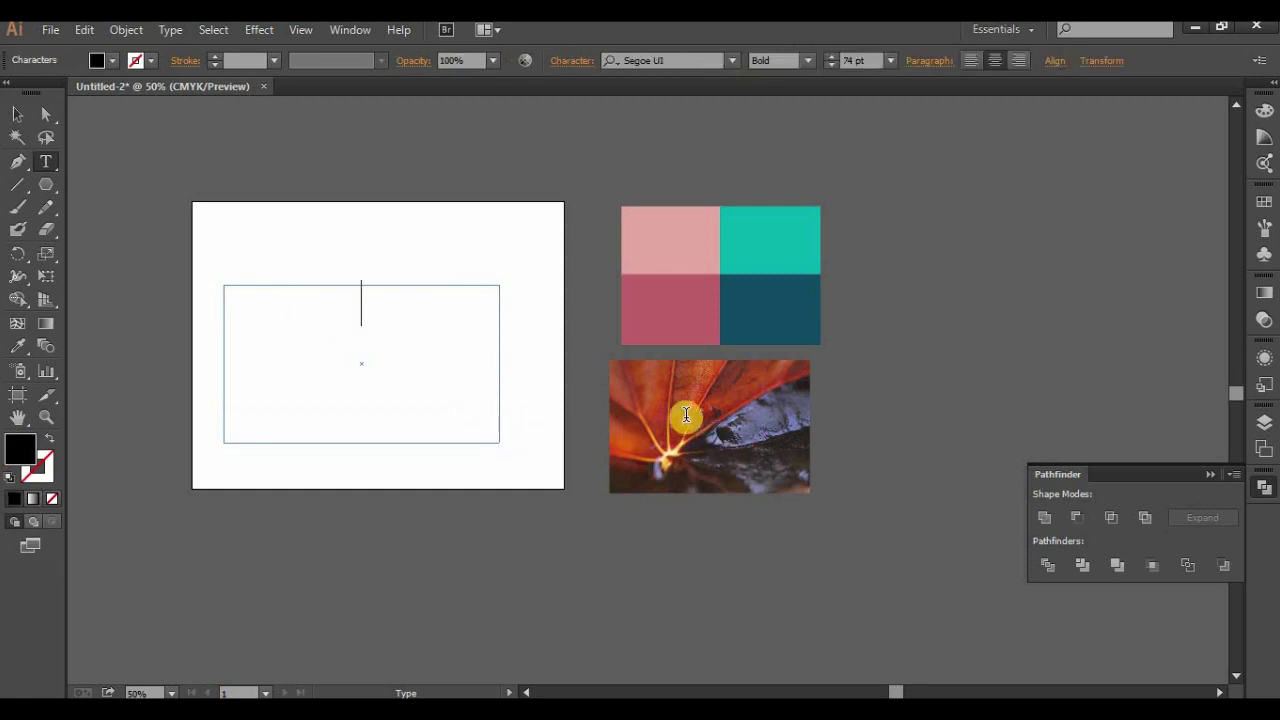
pyautogui.write('AppsTrain')
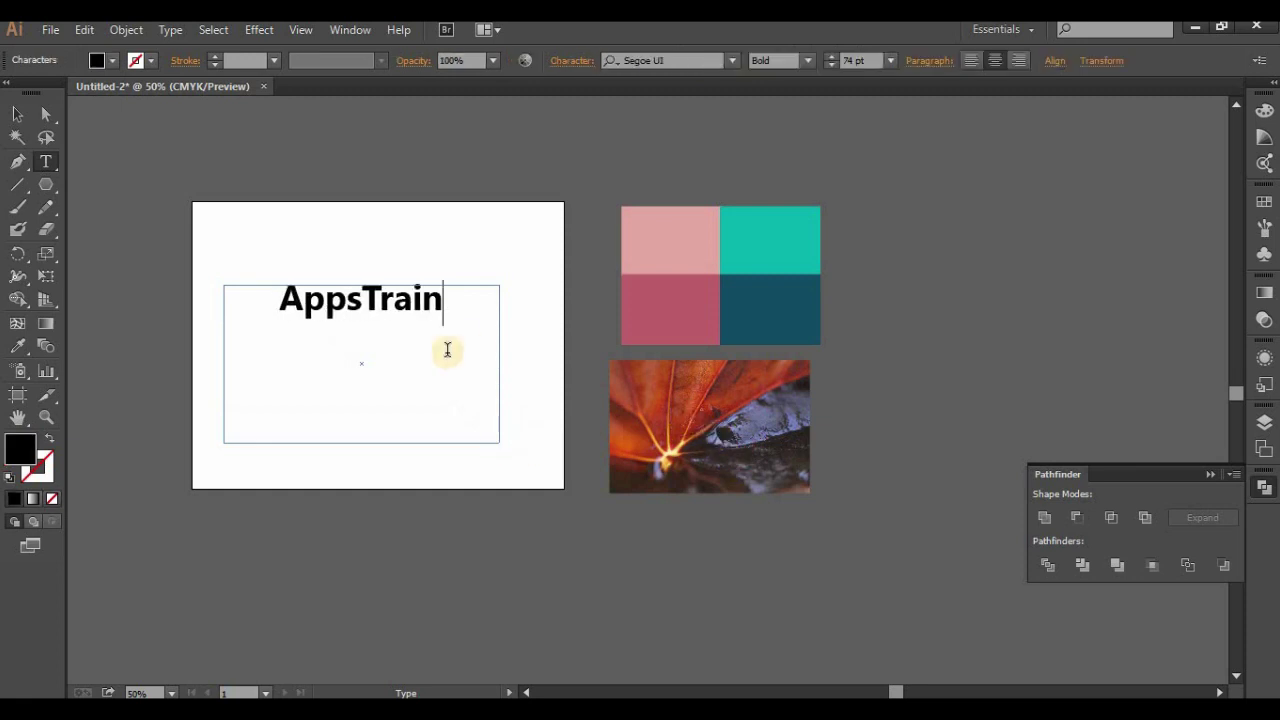
pyautogui.click(18, 115)
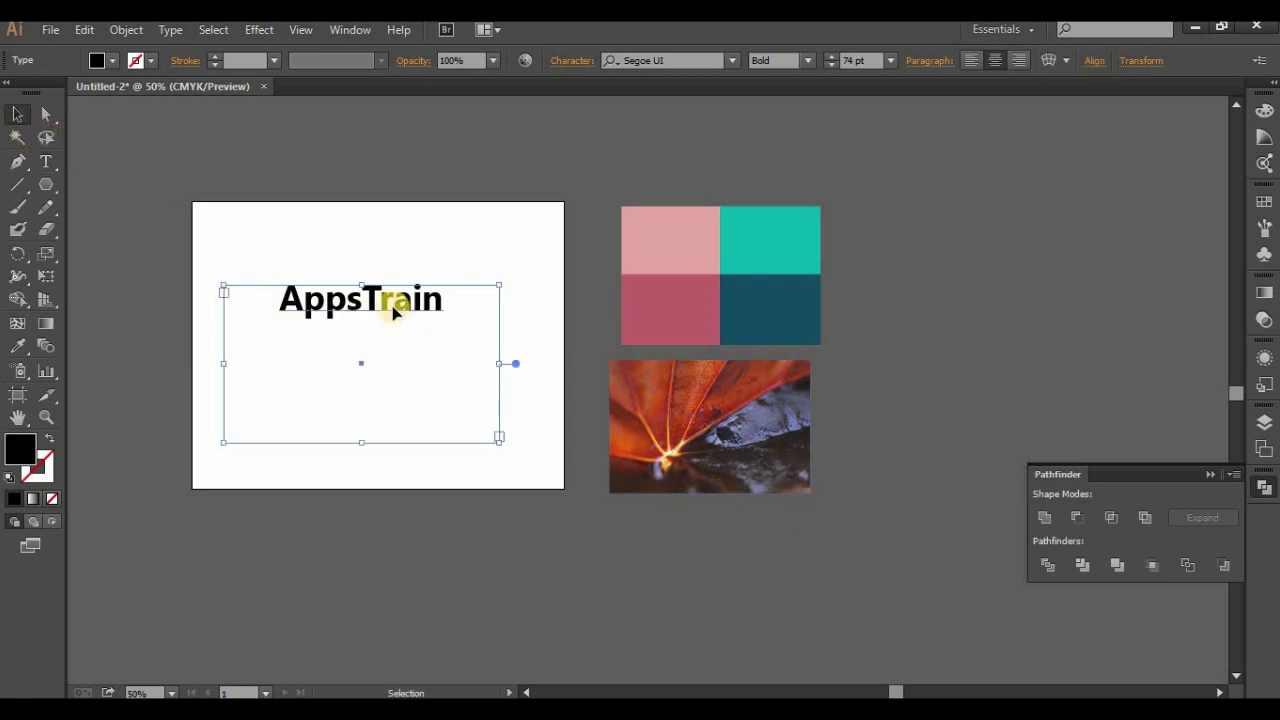
pyautogui.moveTo(361, 440)
pyautogui.mouseDown()
pyautogui.moveTo(379, 331)
pyautogui.moveTo(758, 433)
pyautogui.mouseUp()
pyautogui.click(408, 386)
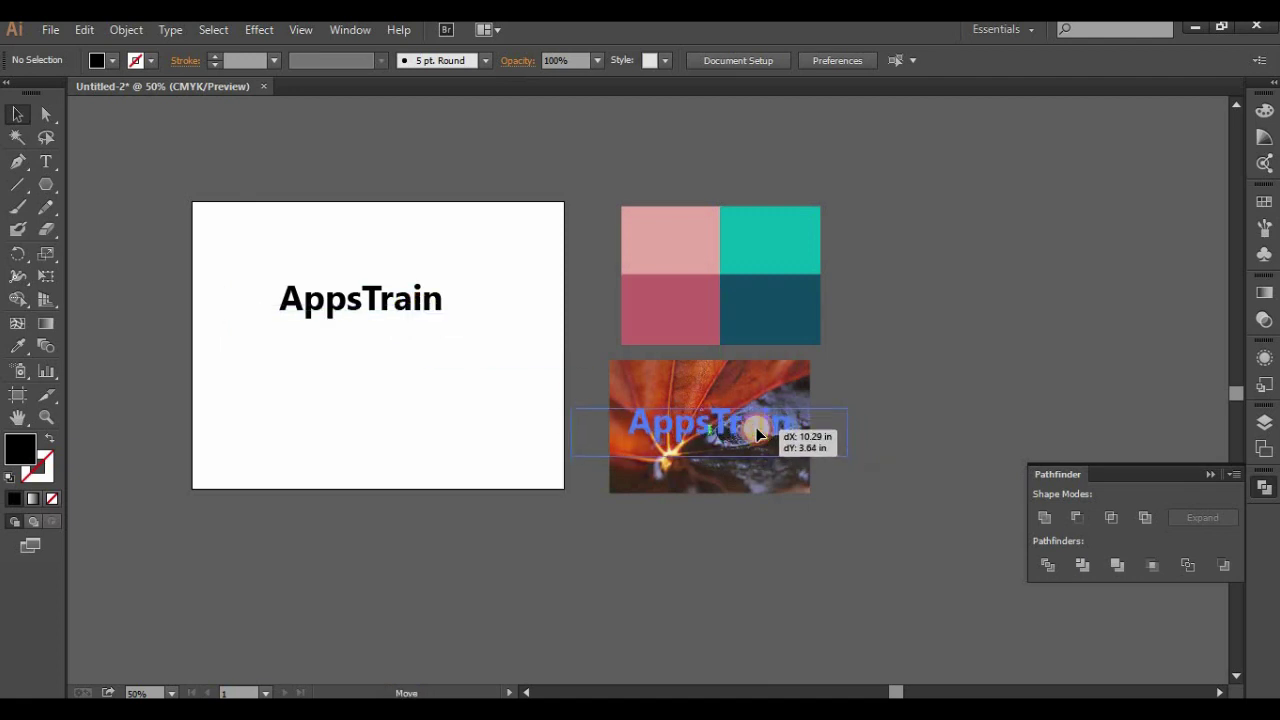
# Place AppsTrain over the leaf photo, bring it to front, and make it a compound shape
pyautogui.moveTo(758, 433); pyautogui.dragTo(760, 436)
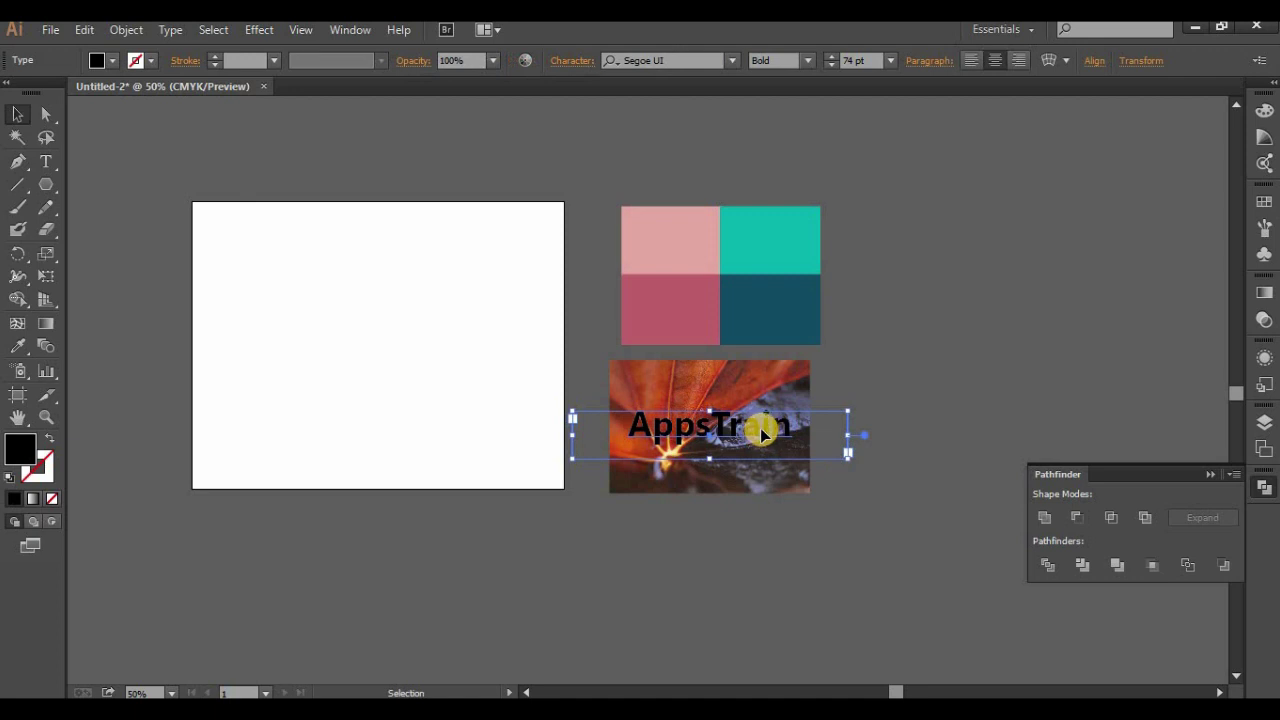
pyautogui.rightClick(762, 433)
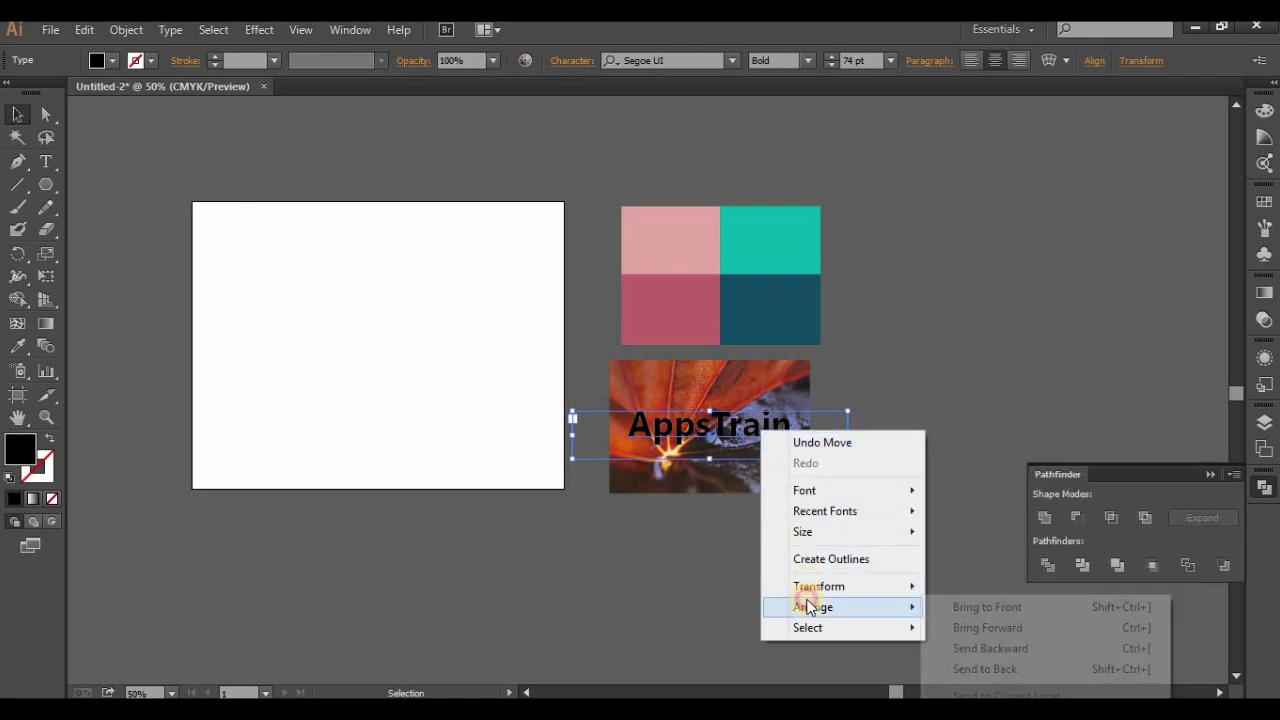
pyautogui.click(968, 607)
pyautogui.click(1226, 477)
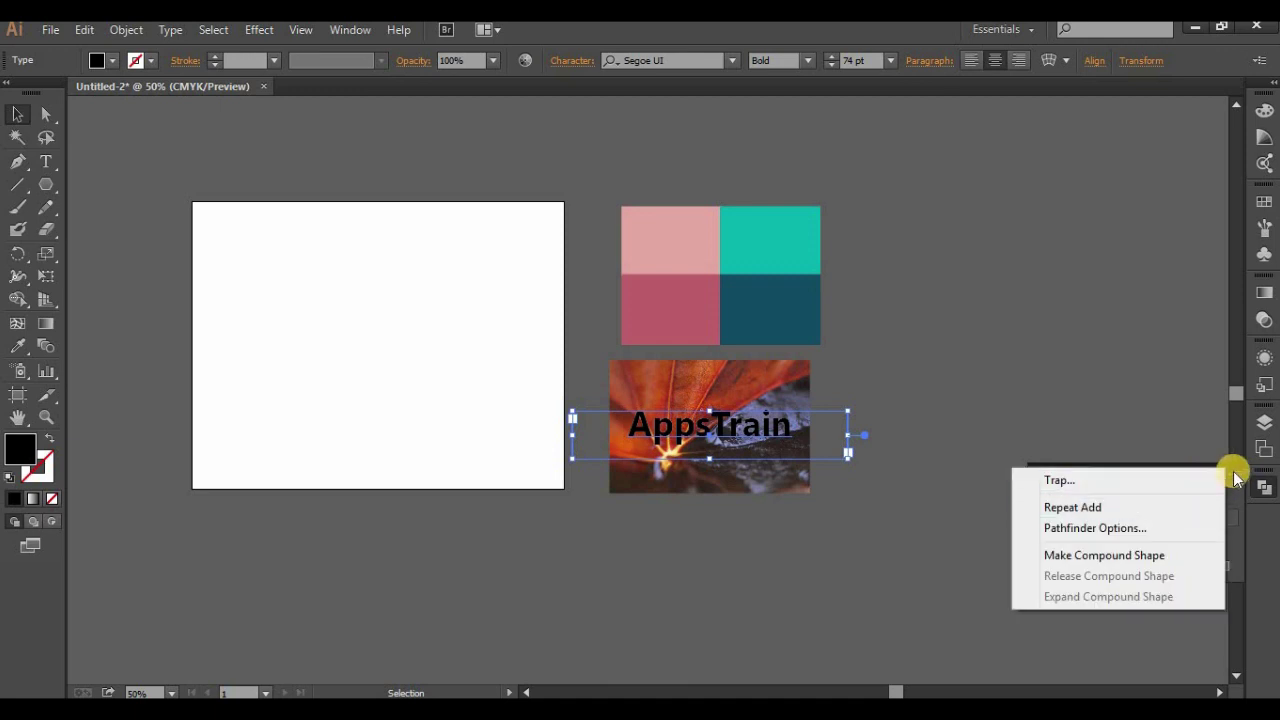
pyautogui.click(1100, 555)
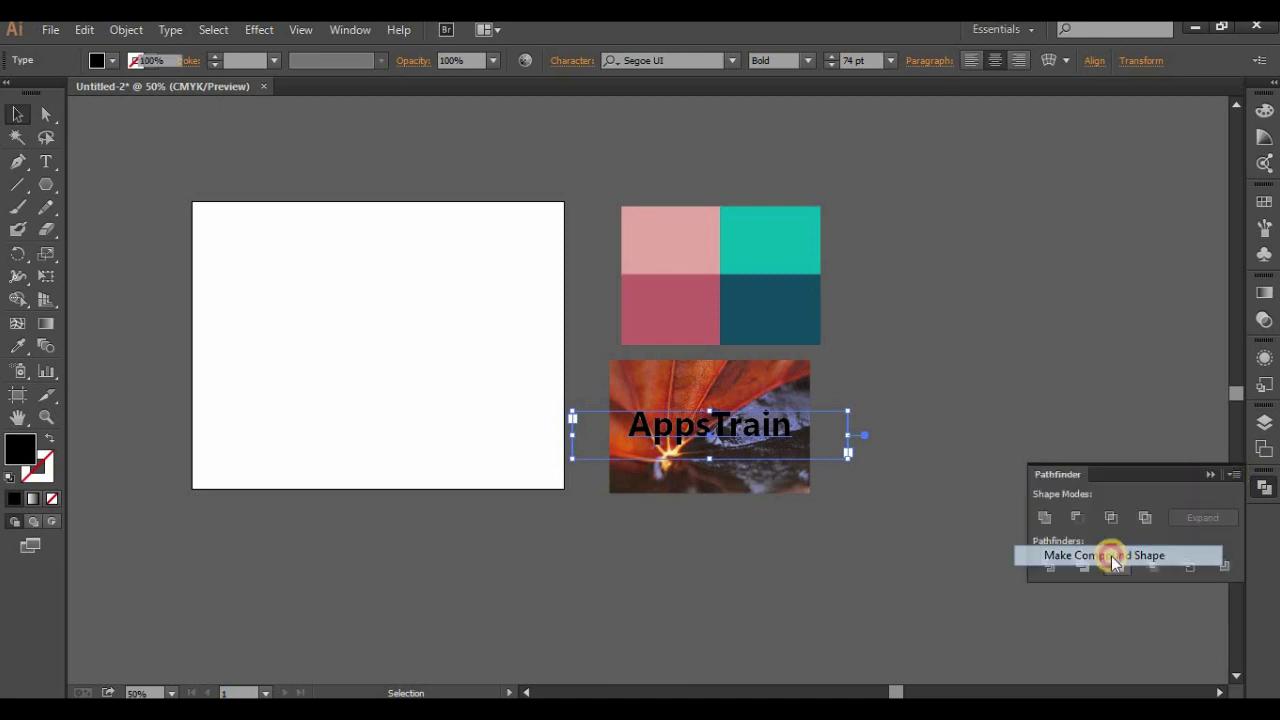
# Add the leaf photo to the selection and apply Make Clipping Mask
pyautogui.keyDown('shift'); pyautogui.click(708, 434); pyautogui.keyUp('shift')
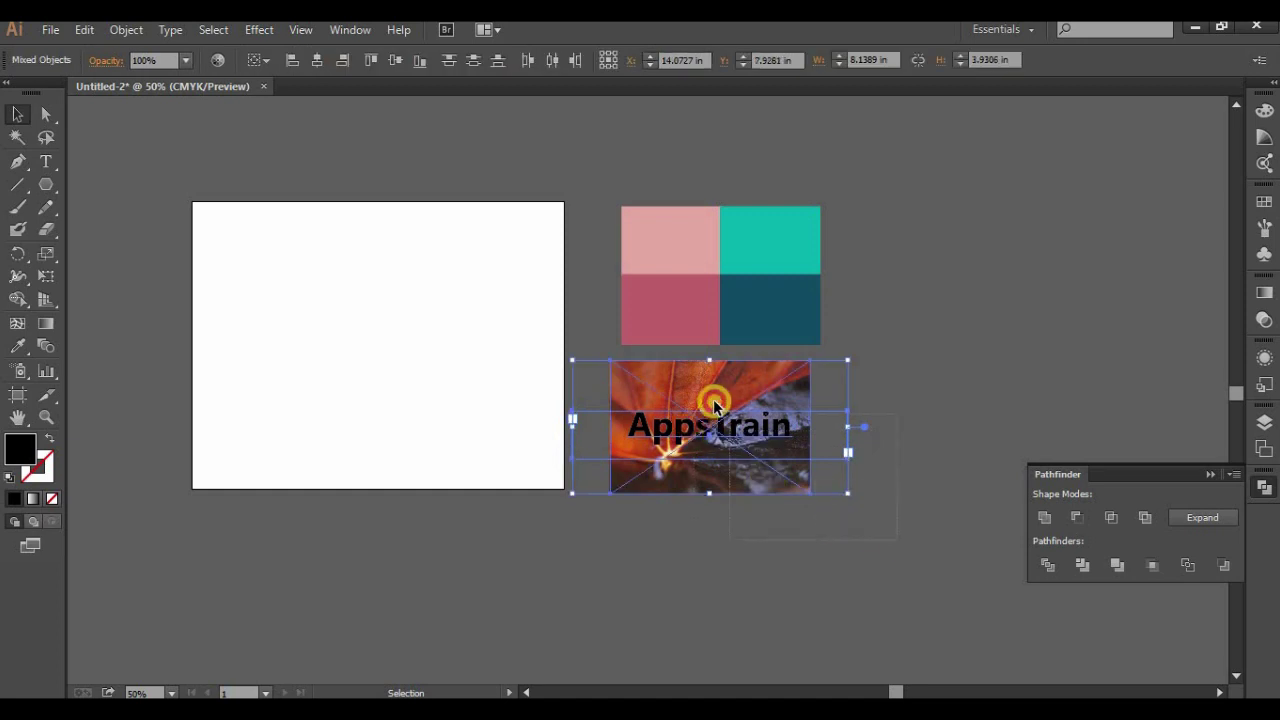
pyautogui.rightClick(724, 437)
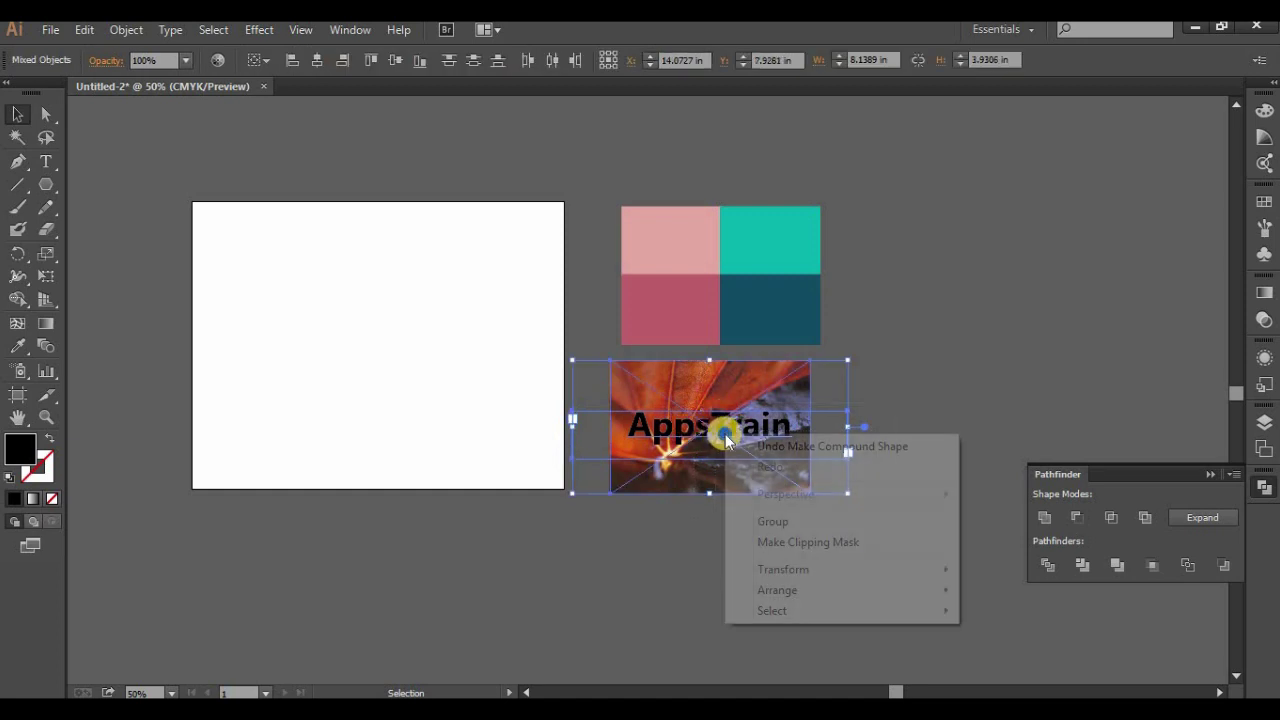
pyautogui.click(757, 540)
# Move the clipped lettering group onto the artboard and enter it for editing
pyautogui.moveTo(757, 443); pyautogui.dragTo(380, 328)
pyautogui.click(50, 167)
pyautogui.doubleClick(320, 305)
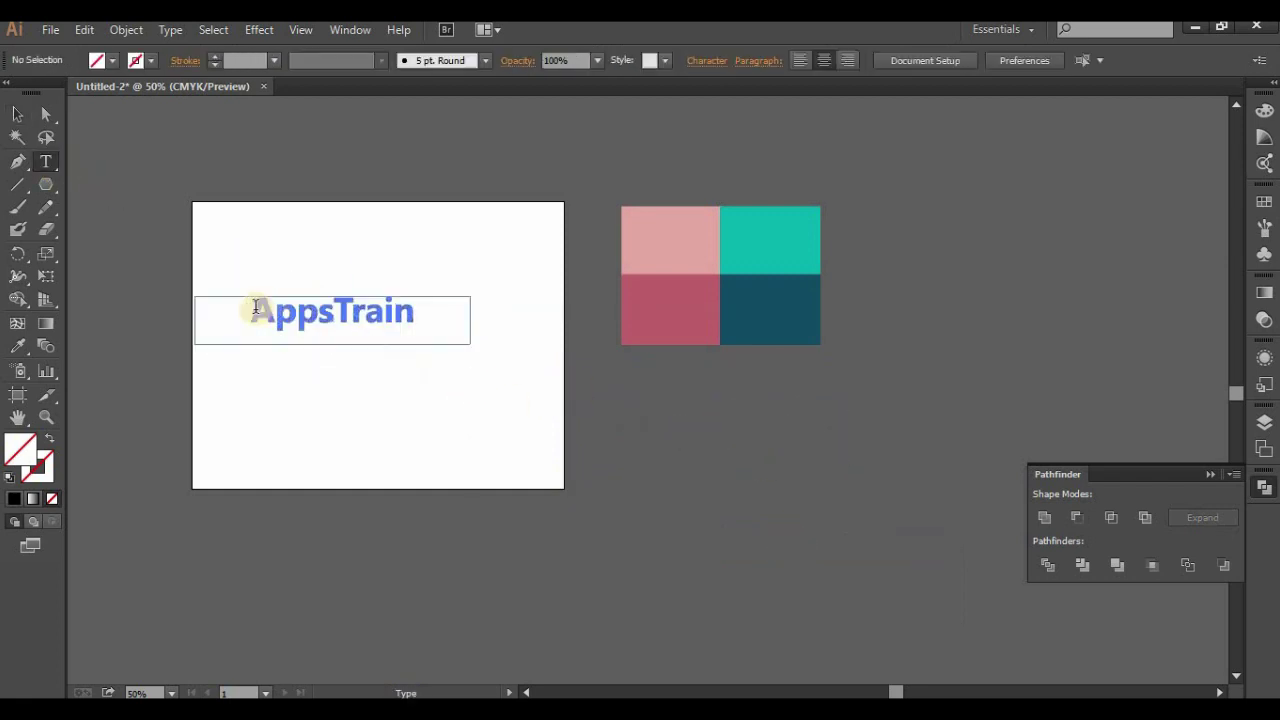
# Change the clipped text from AppsTrain to Adobe
pyautogui.moveTo(260, 307); pyautogui.dragTo(434, 308)
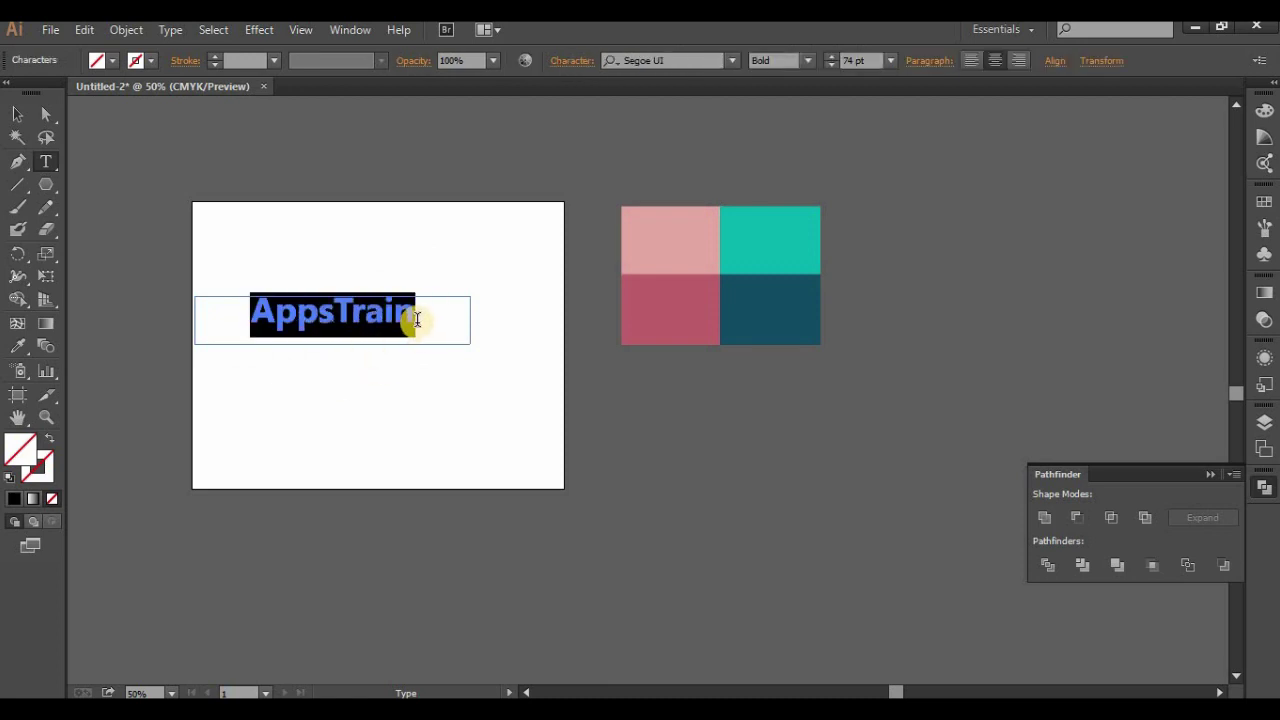
pyautogui.click(409, 317)
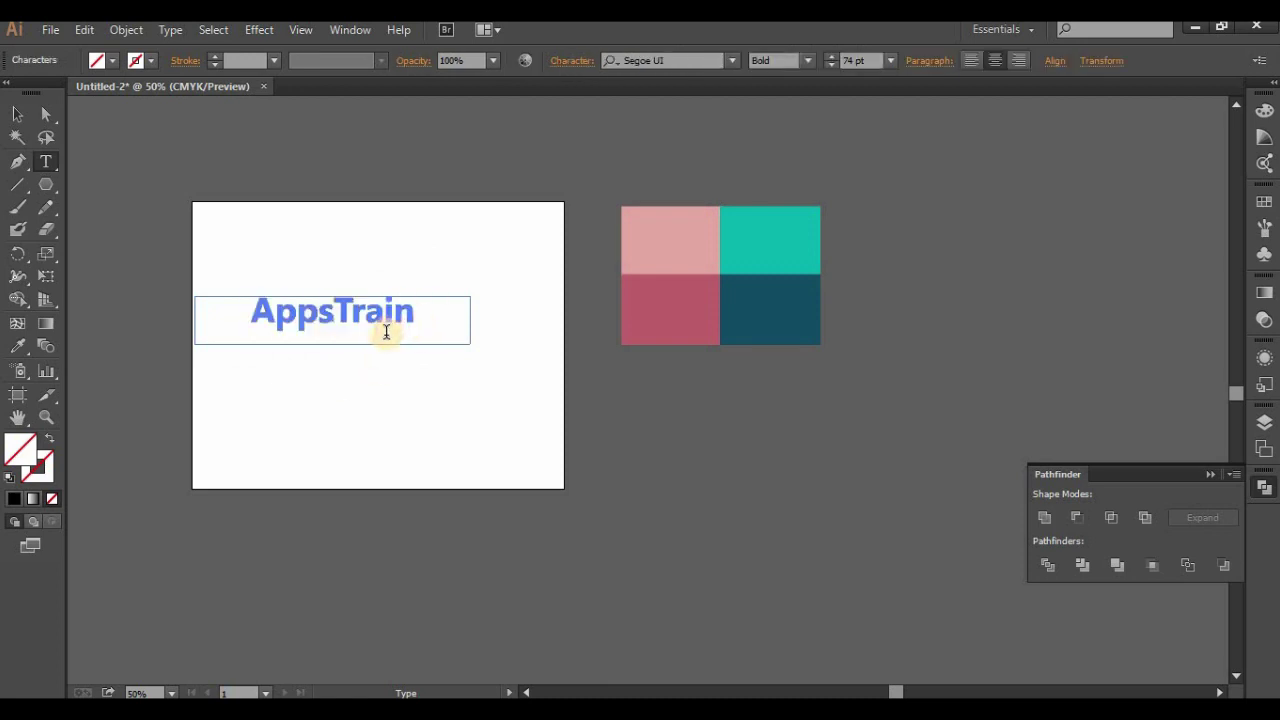
pyautogui.doubleClick(227, 315)
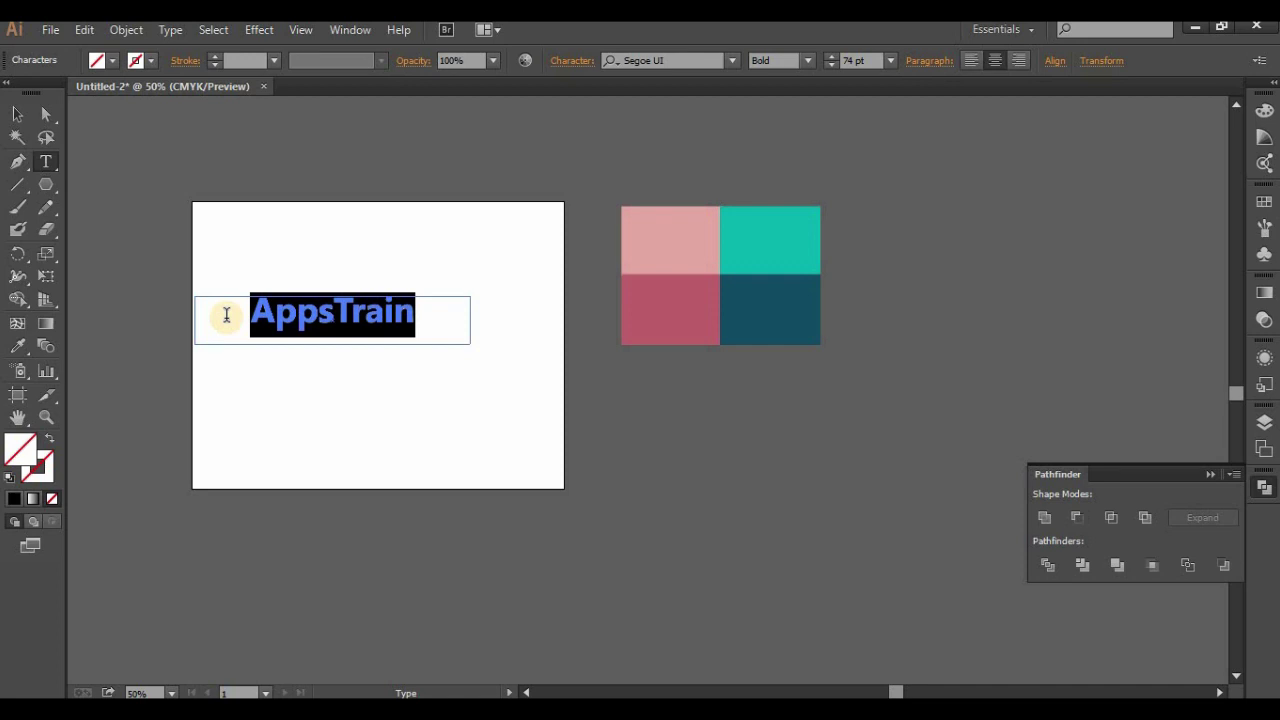
pyautogui.write('Adobe')
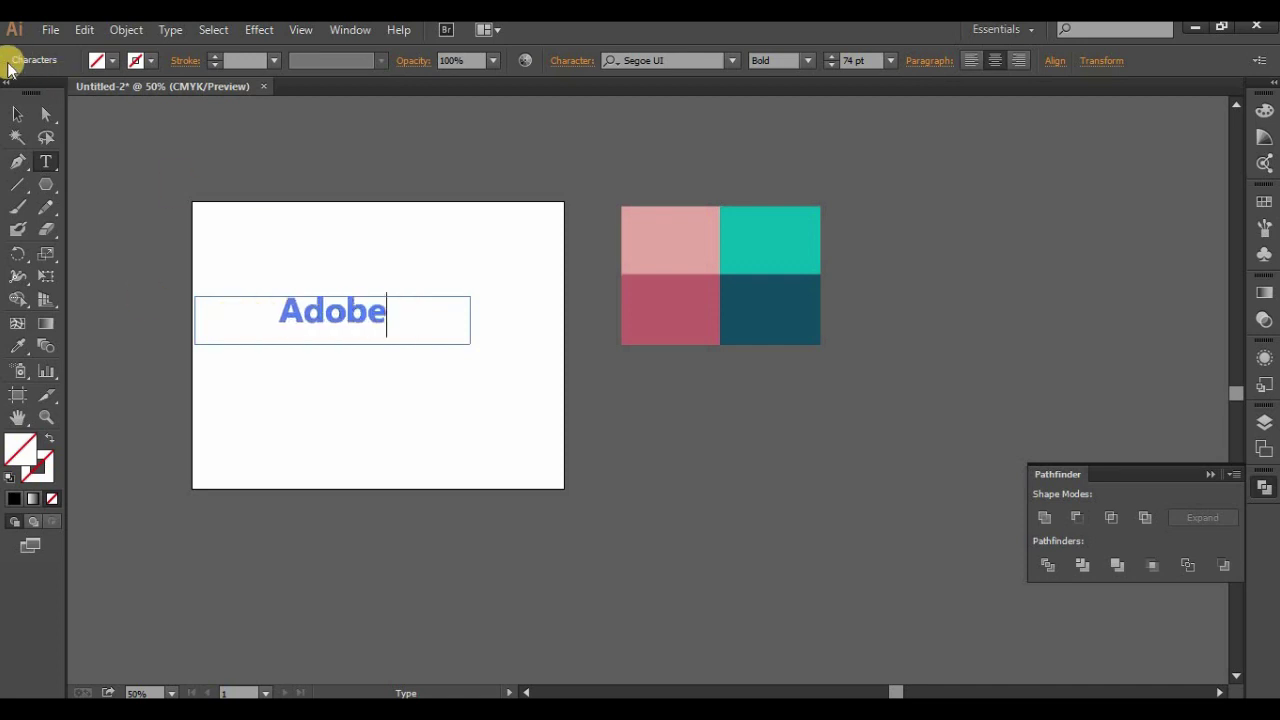
pyautogui.click(18, 113)
pyautogui.click(506, 356)
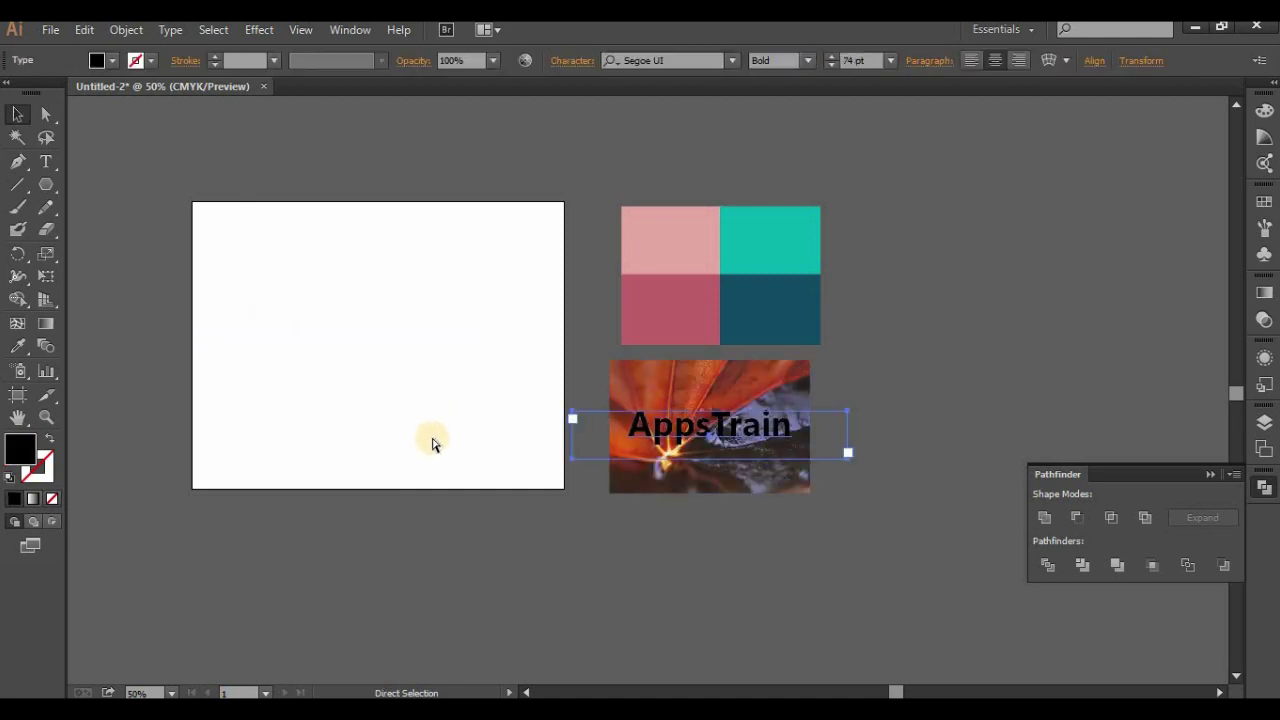
# Move the black AppsTrain title off the leaf photo to just above the artboard
pyautogui.moveTo(663, 434); pyautogui.dragTo(368, 175)
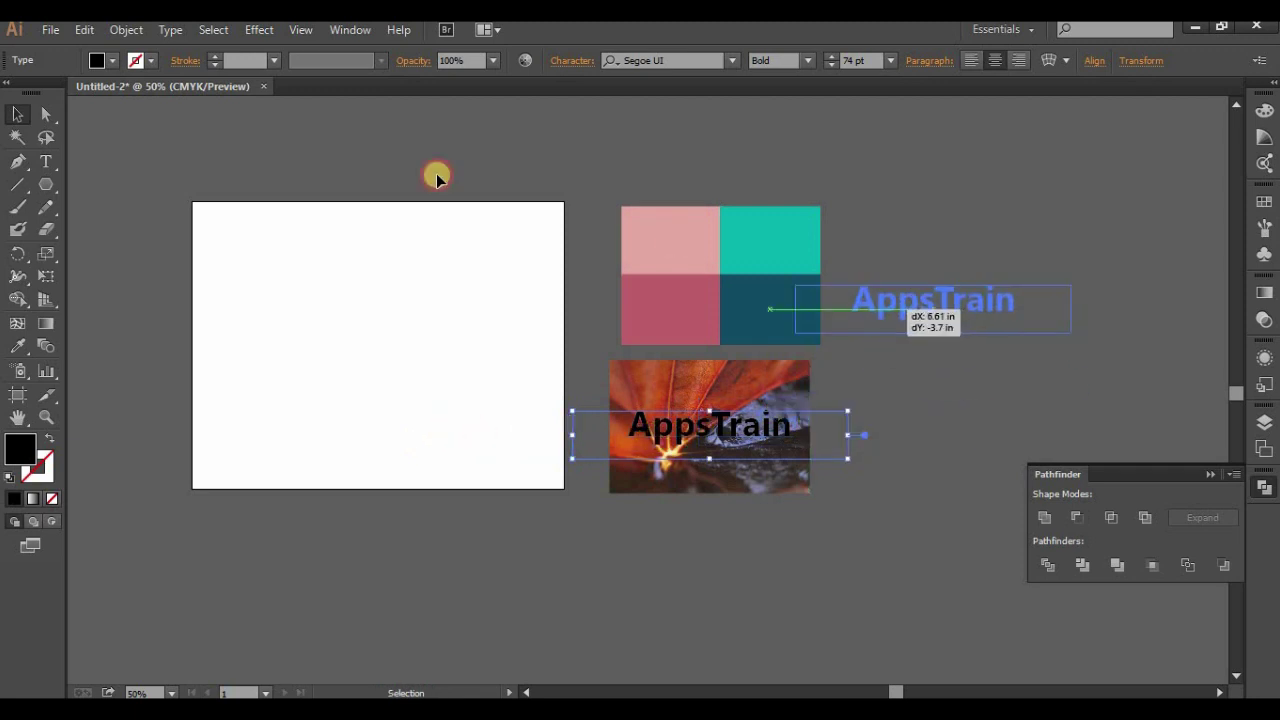
pyautogui.click(483, 256)
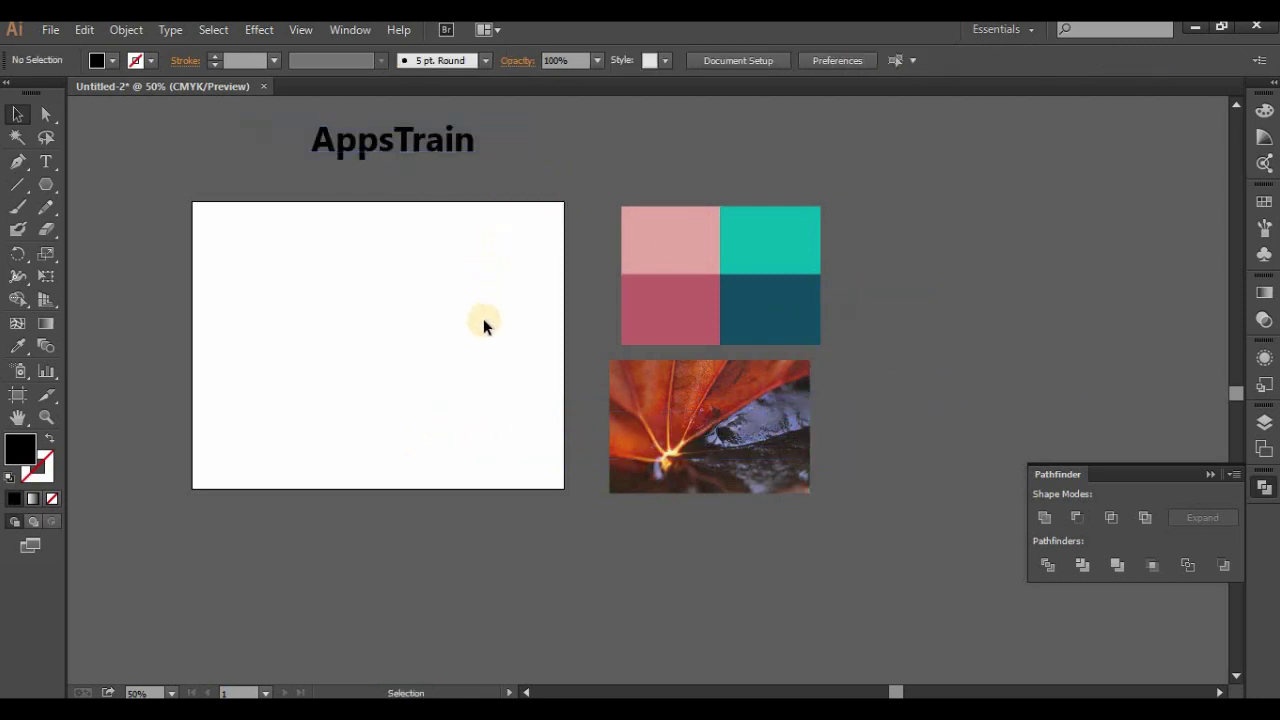
pyautogui.moveTo(311, 366); pyautogui.dragTo(375, 377)
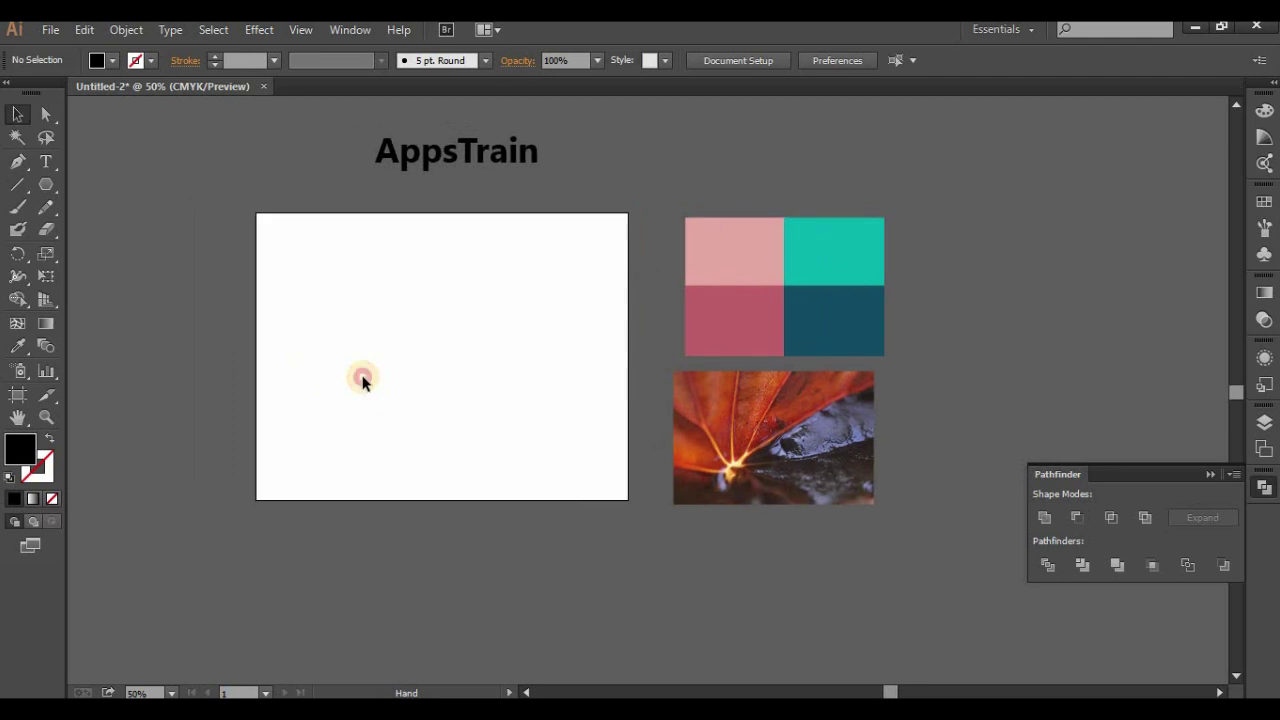
pyautogui.moveTo(463, 160); pyautogui.dragTo(414, 166)
pyautogui.moveTo(46, 184)
pyautogui.mouseDown()
pyautogui.moveTo(118, 183)
pyautogui.moveTo(152, 231)
pyautogui.moveTo(142, 262)
pyautogui.mouseUp()
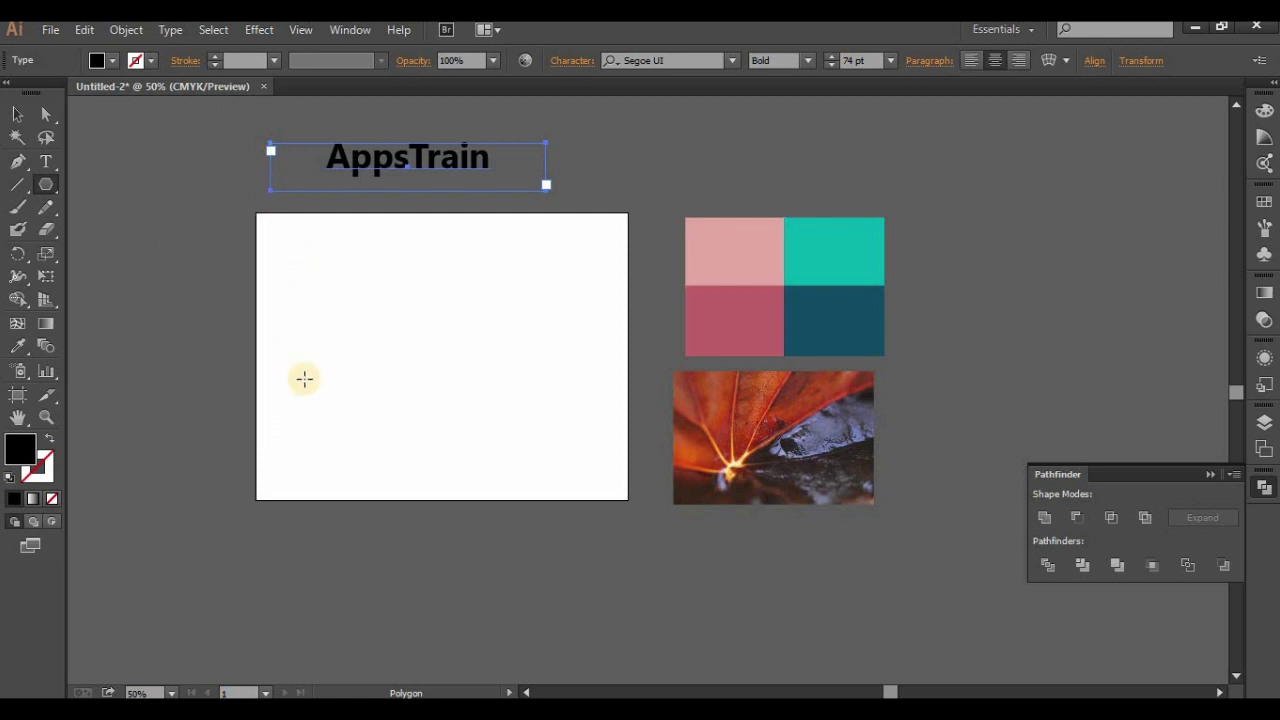
# Draw a black hexagon at the artboard's left and place a copy up and to the right
pyautogui.moveTo(299, 337)
pyautogui.mouseDown()
pyautogui.moveTo(336, 373)
pyautogui.moveTo(320, 362)
pyautogui.mouseUp()
pyautogui.click(18, 114)
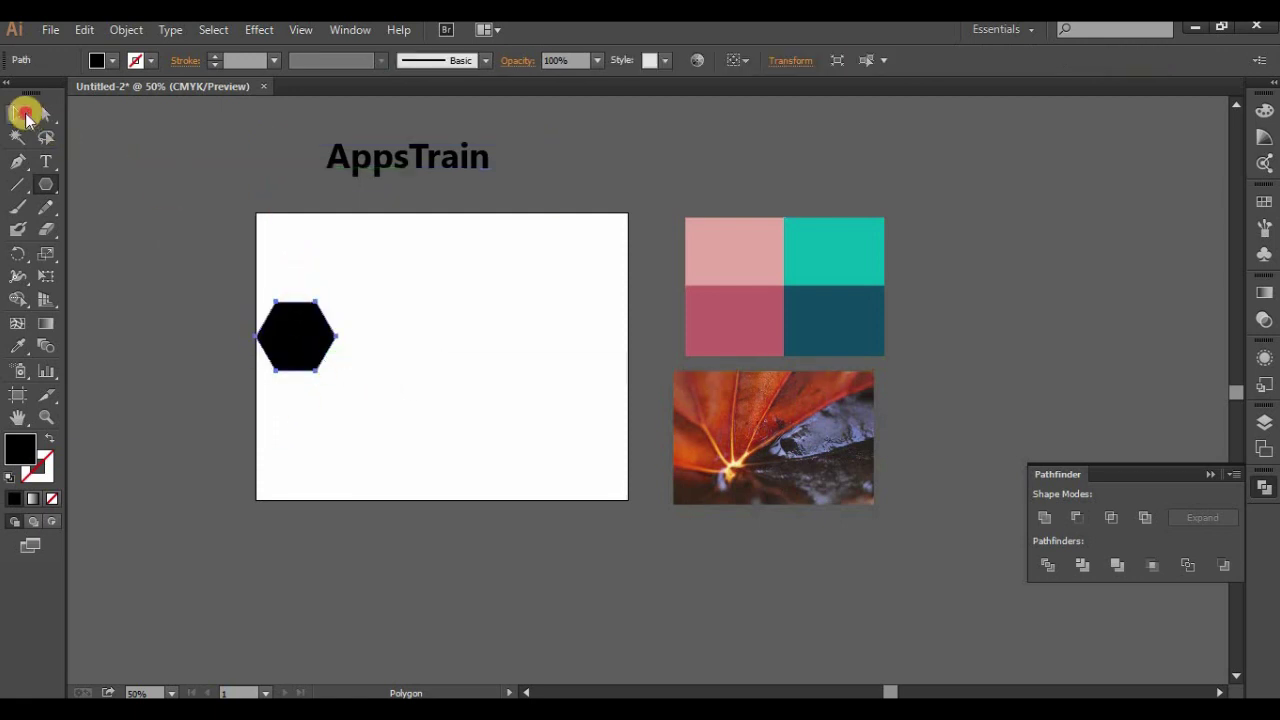
pyautogui.moveTo(318, 350); pyautogui.dragTo(450, 275)
pyautogui.click(362, 313)
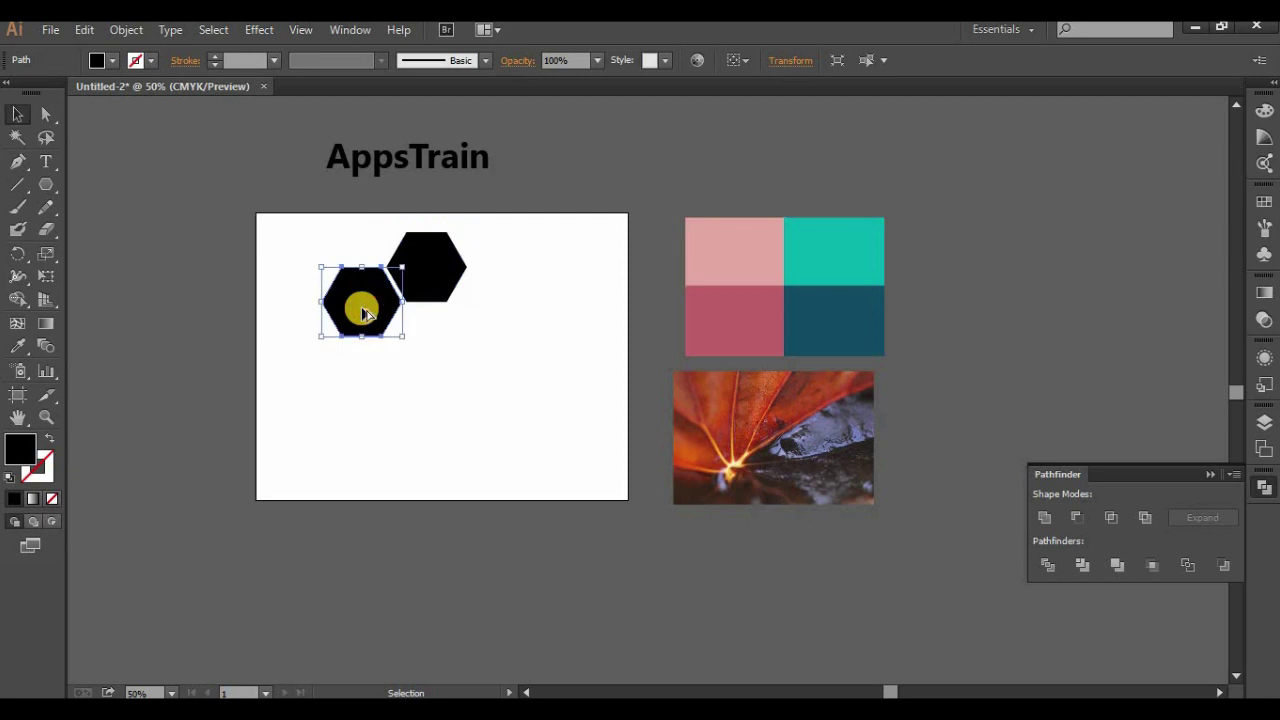
# Add a third hexagon copy in line to the right of the pair
pyautogui.moveTo(363, 313); pyautogui.dragTo(493, 320)
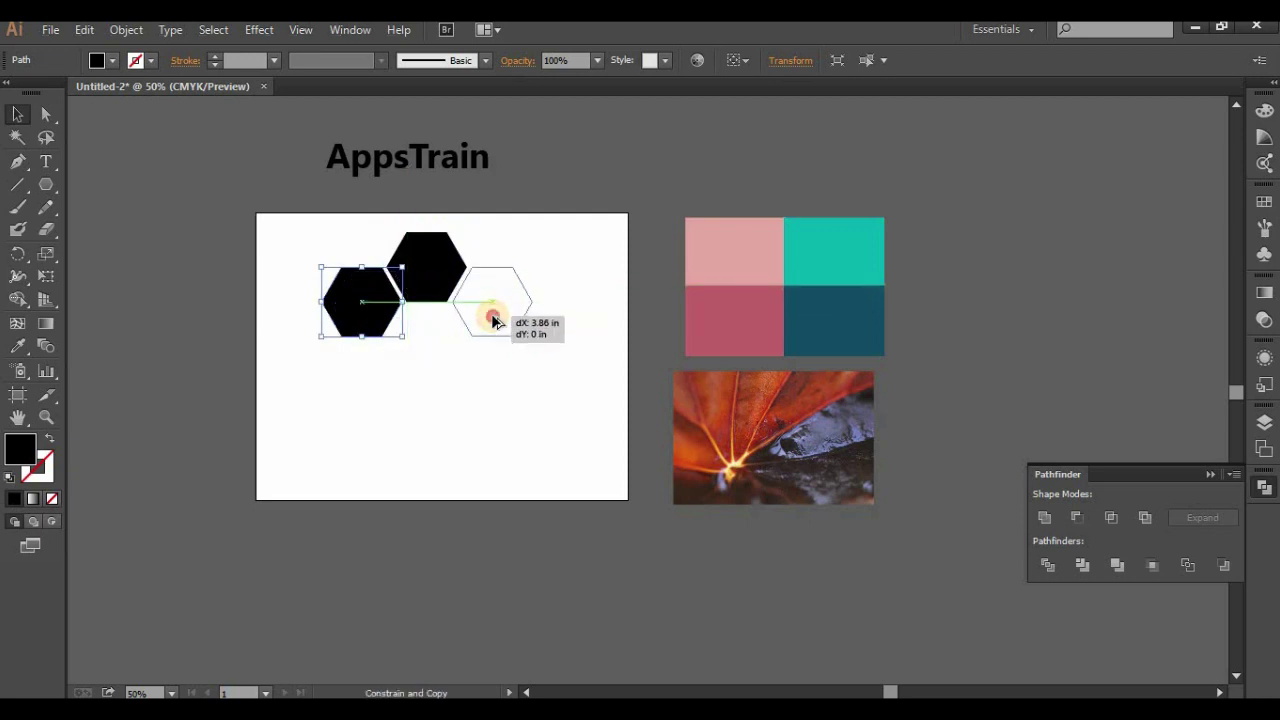
pyautogui.moveTo(493, 320); pyautogui.dragTo(493, 320)
pyautogui.click(503, 387)
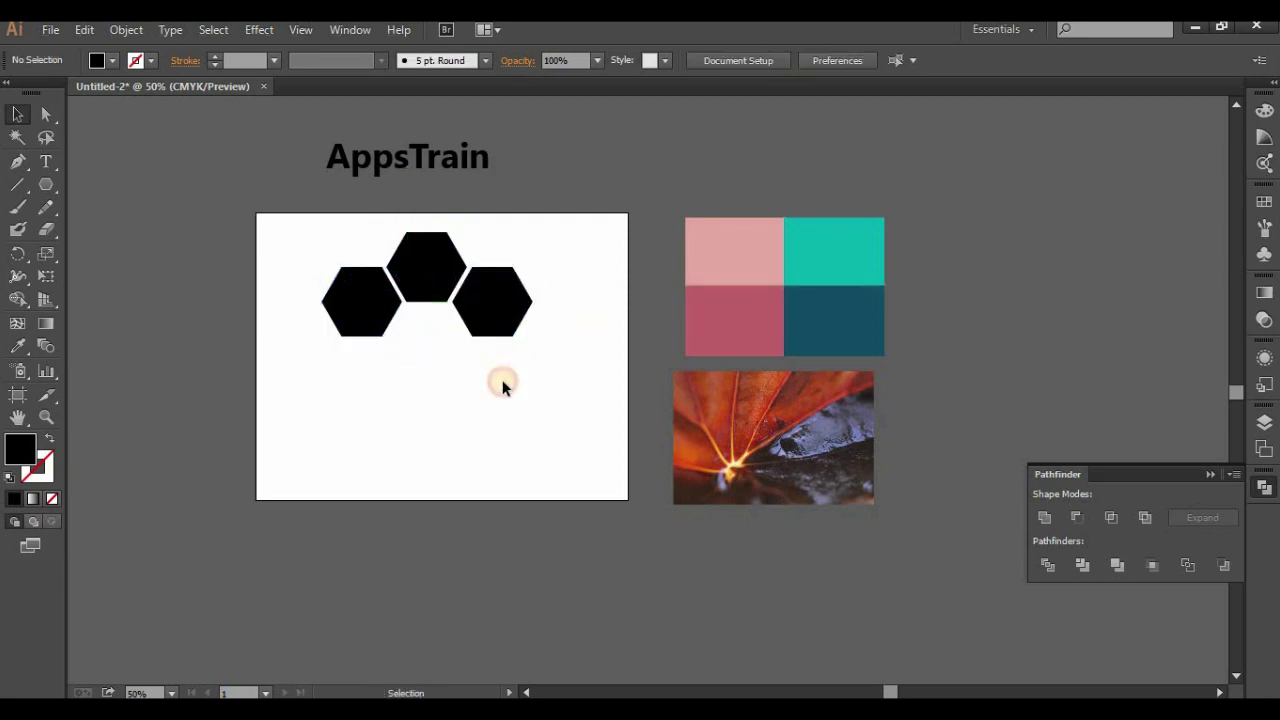
pyautogui.click(497, 314)
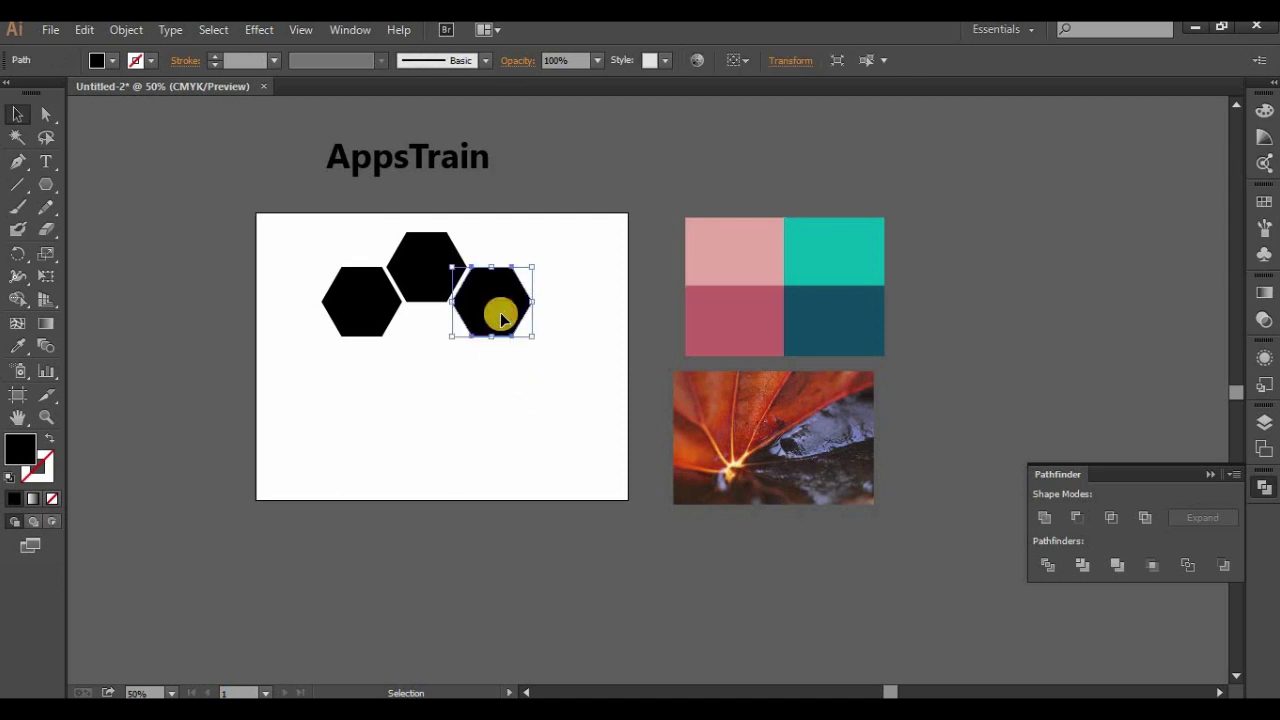
pyautogui.click(512, 377)
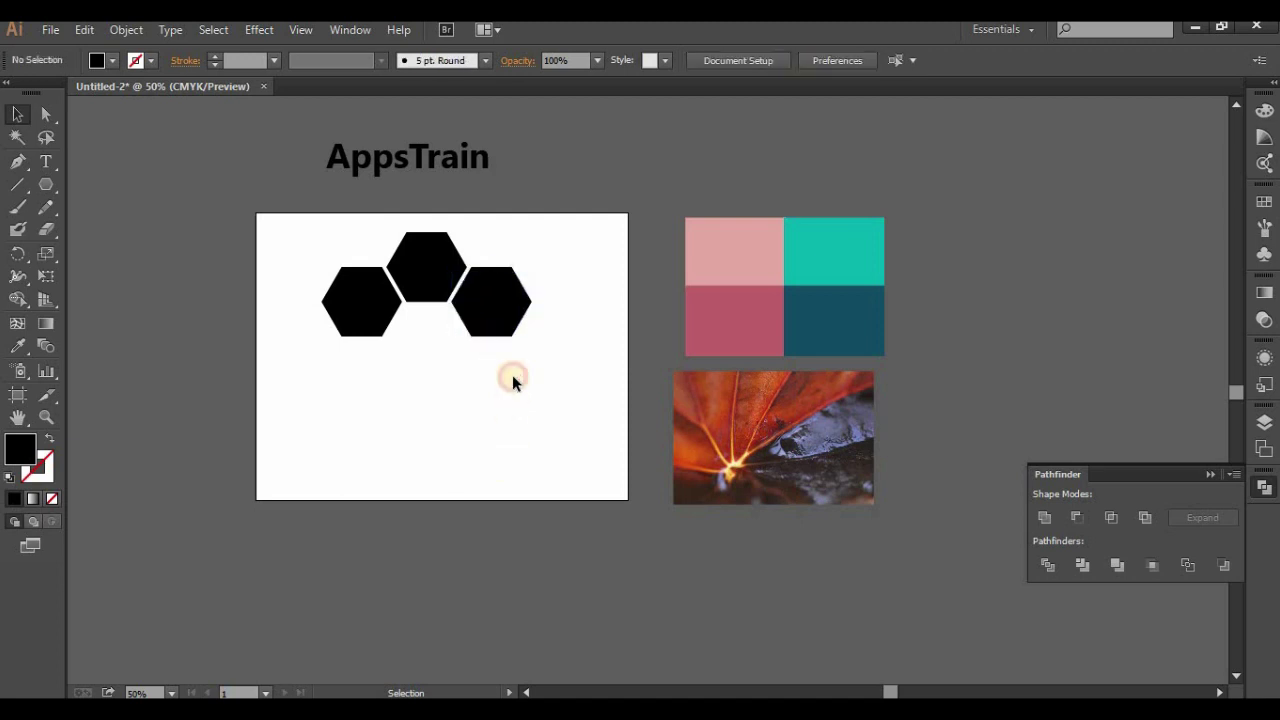
# Copy the row of three hexagons straight down and rotate it to curve downward
pyautogui.moveTo(313, 254); pyautogui.dragTo(490, 364)
pyautogui.moveTo(558, 388); pyautogui.dragTo(366, 251)
pyautogui.moveTo(500, 312); pyautogui.dragTo(500, 385)
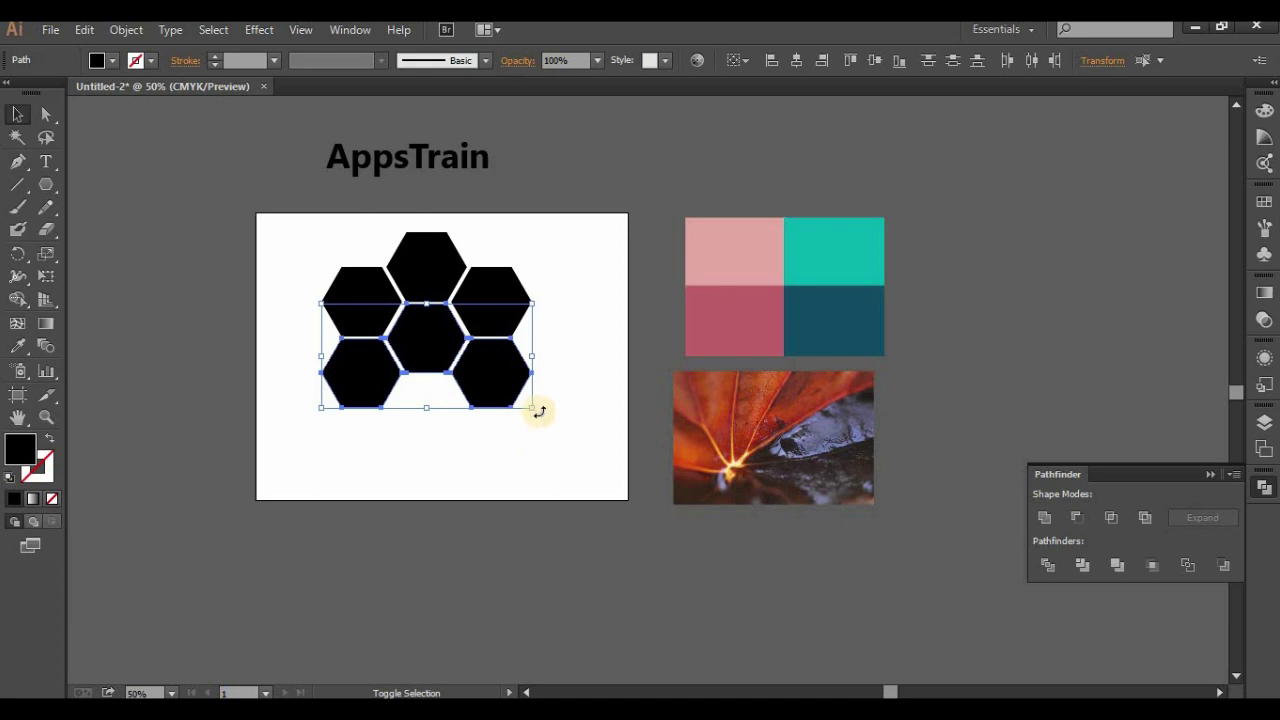
pyautogui.moveTo(538, 410)
pyautogui.mouseDown()
pyautogui.moveTo(222, 350)
pyautogui.moveTo(211, 317)
pyautogui.mouseUp()
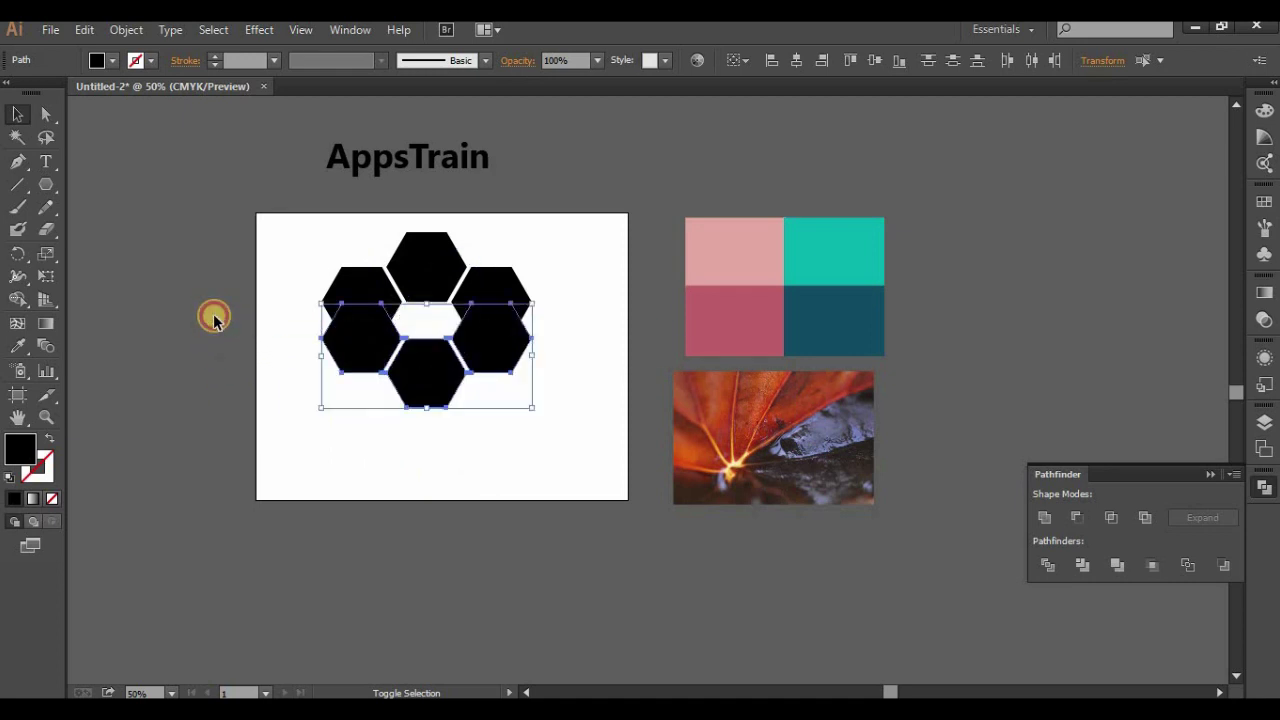
# Nudge the lower hexagon row down and back up to close the ring's gaps
pyautogui.press('Down')
pyautogui.press('Down')
pyautogui.press('Down')
pyautogui.press('Down')
pyautogui.press('Down')
pyautogui.press('Down')
pyautogui.press('Down')
pyautogui.press('Down')
pyautogui.press('Down')
pyautogui.press('Down')
pyautogui.press('Down')
pyautogui.press('Down')
pyautogui.press('Down')
pyautogui.press('Down')
pyautogui.press('Down')
pyautogui.press('Down')
pyautogui.press('Down')
pyautogui.press('Down')
pyautogui.press('Up')
pyautogui.press('Up')
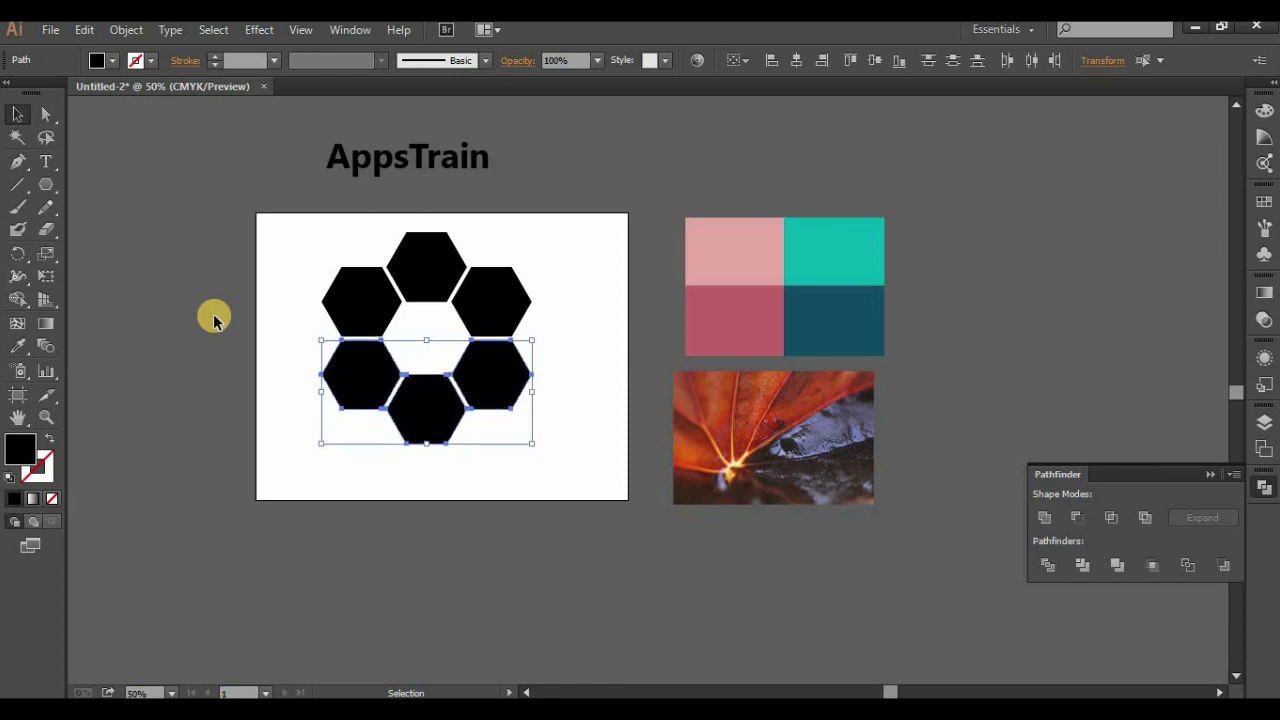
pyautogui.click(585, 390)
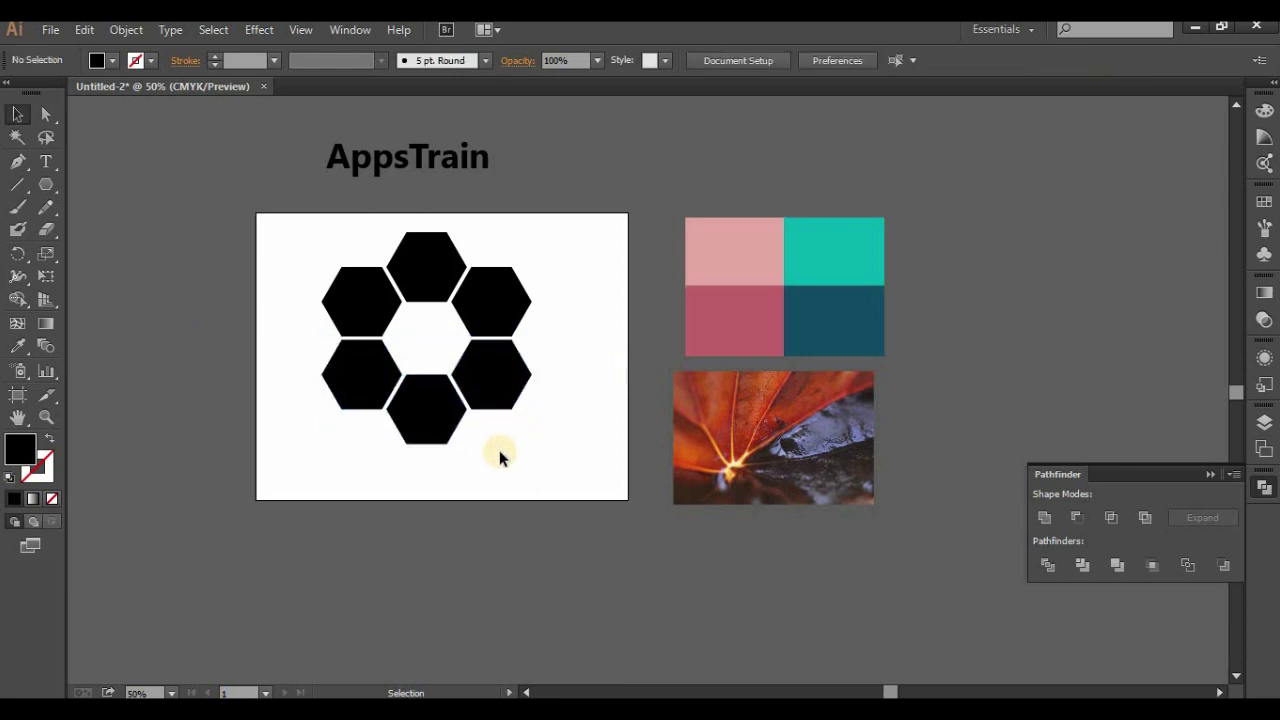
# Scale the six-hexagon ring down to about 3.2 in and move the leaf photo onto the artboard
pyautogui.moveTo(572, 472); pyautogui.dragTo(310, 232)
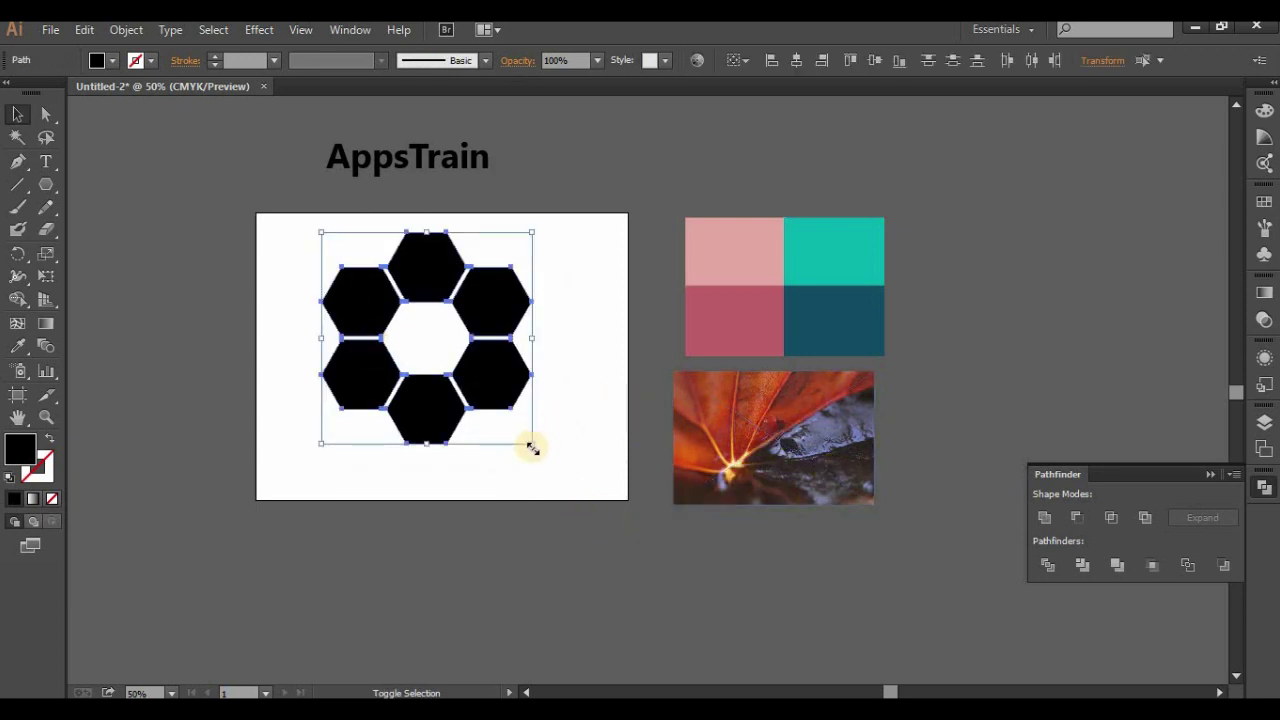
pyautogui.moveTo(531, 447); pyautogui.dragTo(454, 354)
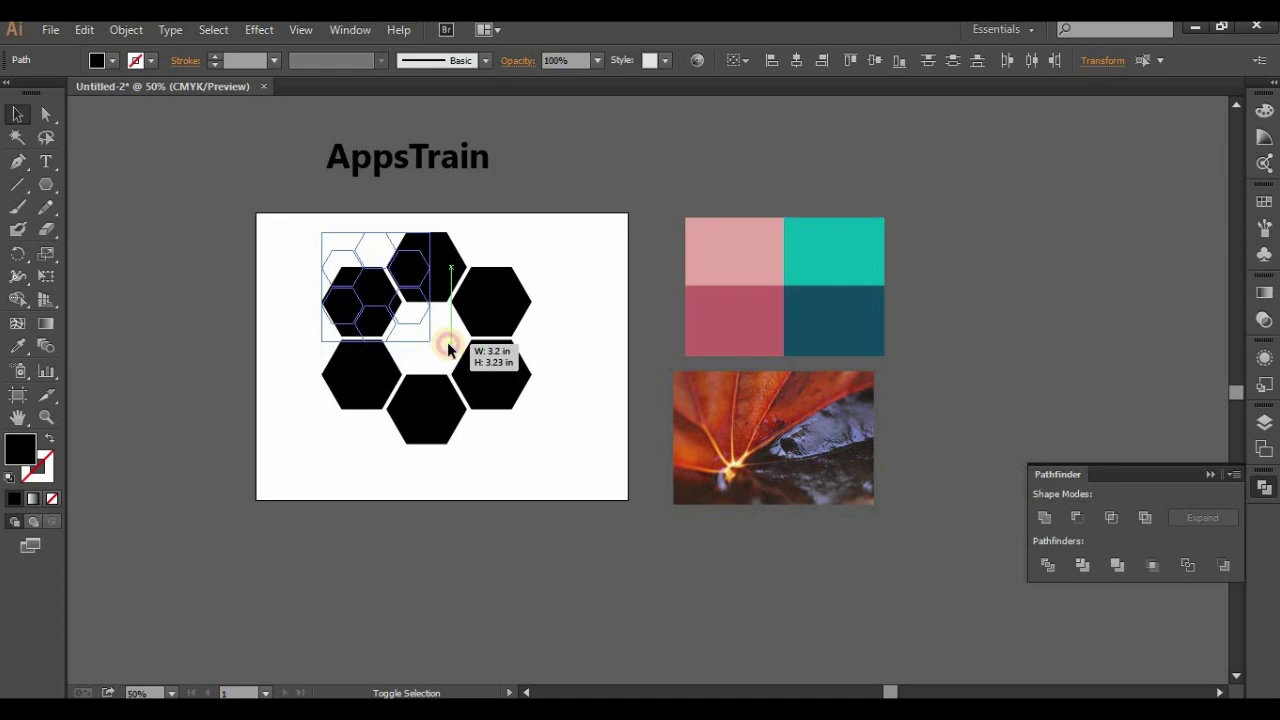
pyautogui.moveTo(454, 354); pyautogui.dragTo(443, 341)
pyautogui.moveTo(790, 422); pyautogui.dragTo(461, 379)
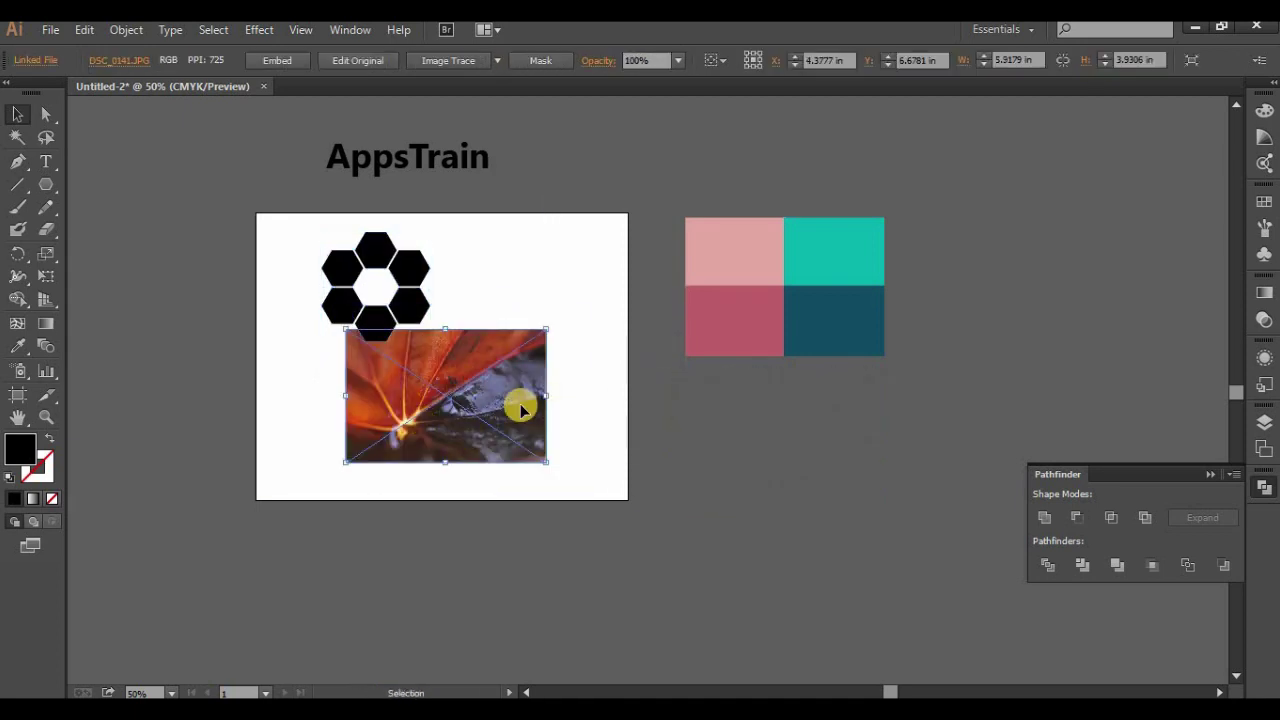
# Bring the hexagon ring in front of the leaf photo with Arrange > Bring to Front
pyautogui.moveTo(318, 222); pyautogui.dragTo(410, 314)
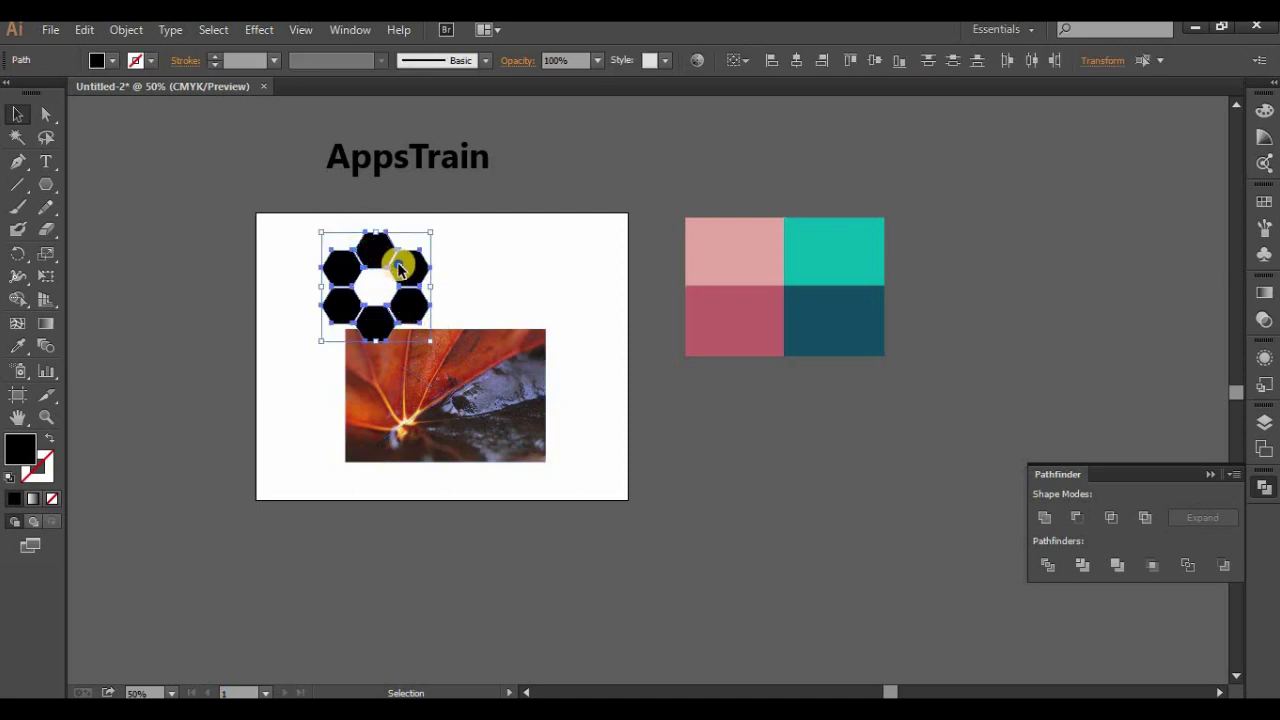
pyautogui.rightClick(399, 264)
pyautogui.moveTo(449, 510)
pyautogui.click(666, 516)
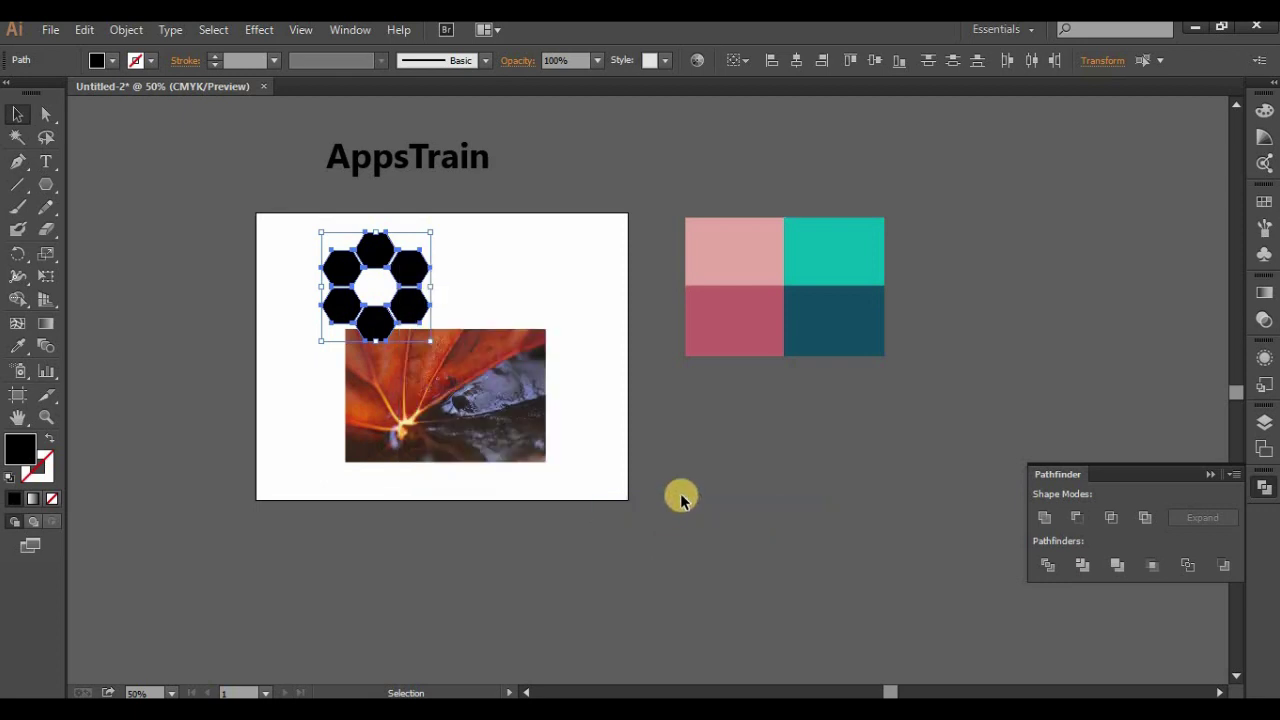
pyautogui.click(390, 242)
# Position the hexagon ring over the middle of the leaf photo
pyautogui.click(354, 269)
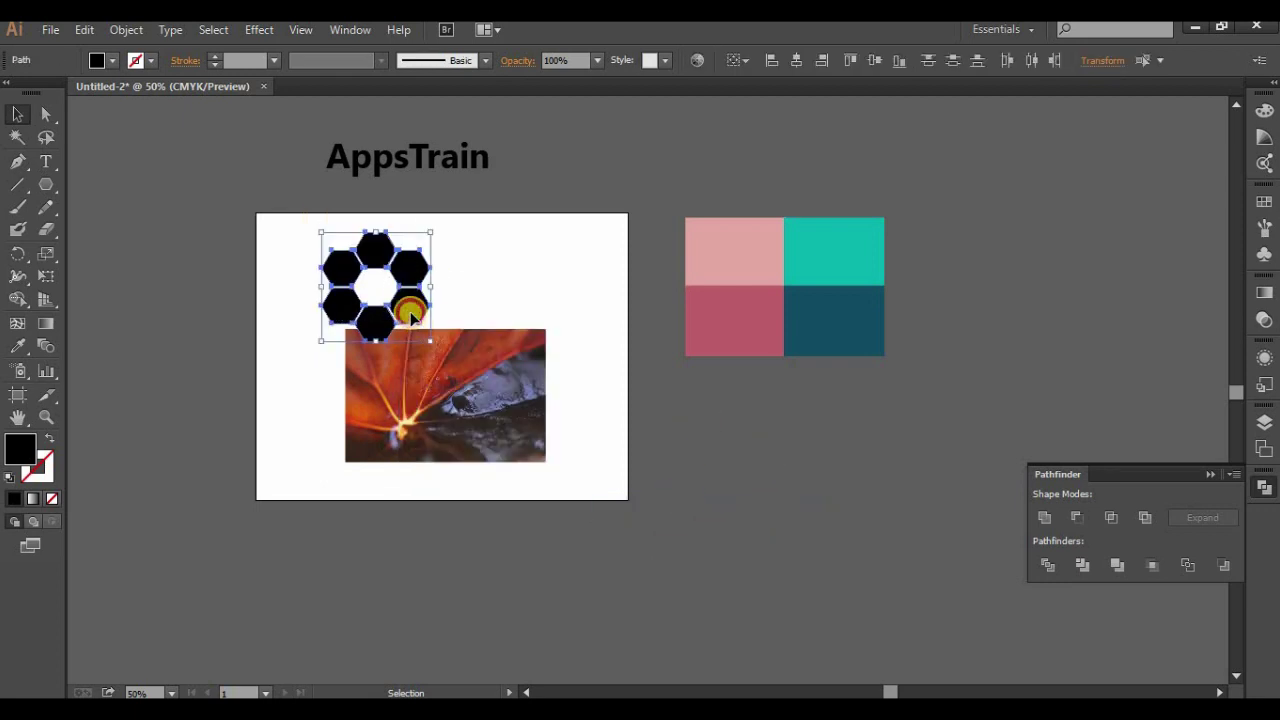
pyautogui.moveTo(420, 314)
pyautogui.mouseDown()
pyautogui.moveTo(464, 408)
pyautogui.moveTo(487, 422)
pyautogui.mouseUp()
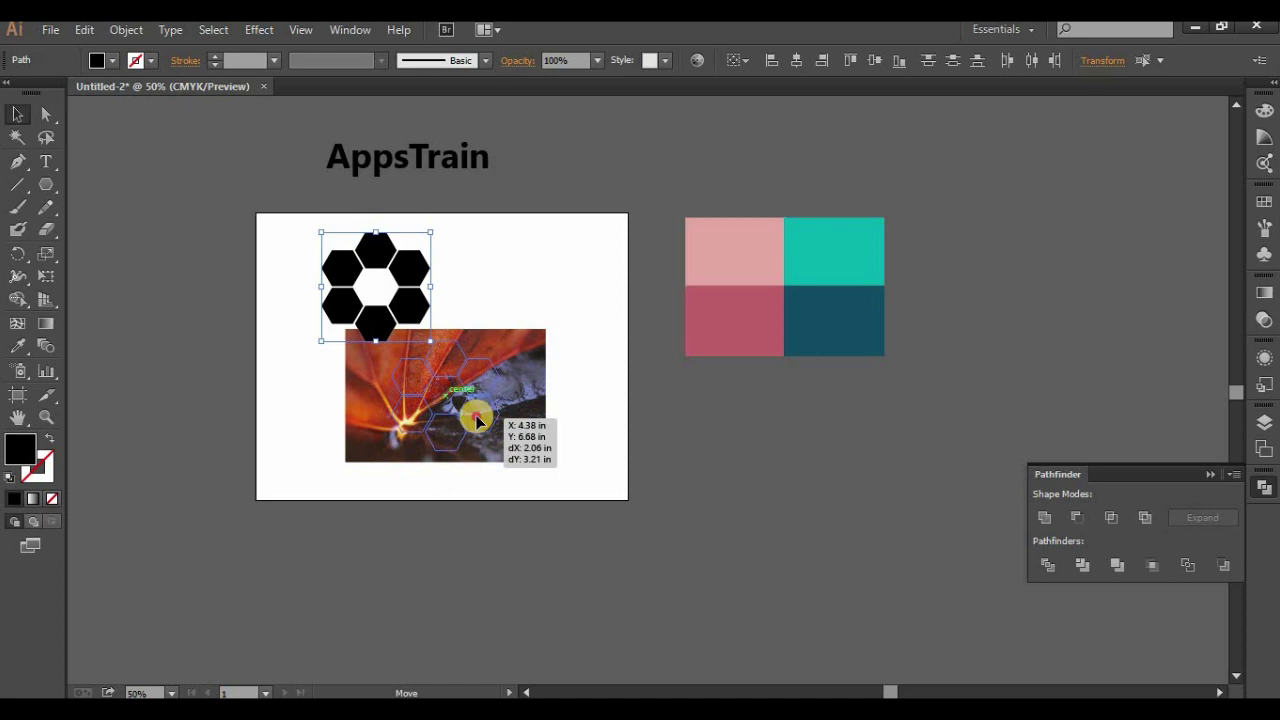
pyautogui.moveTo(487, 422); pyautogui.dragTo(488, 424)
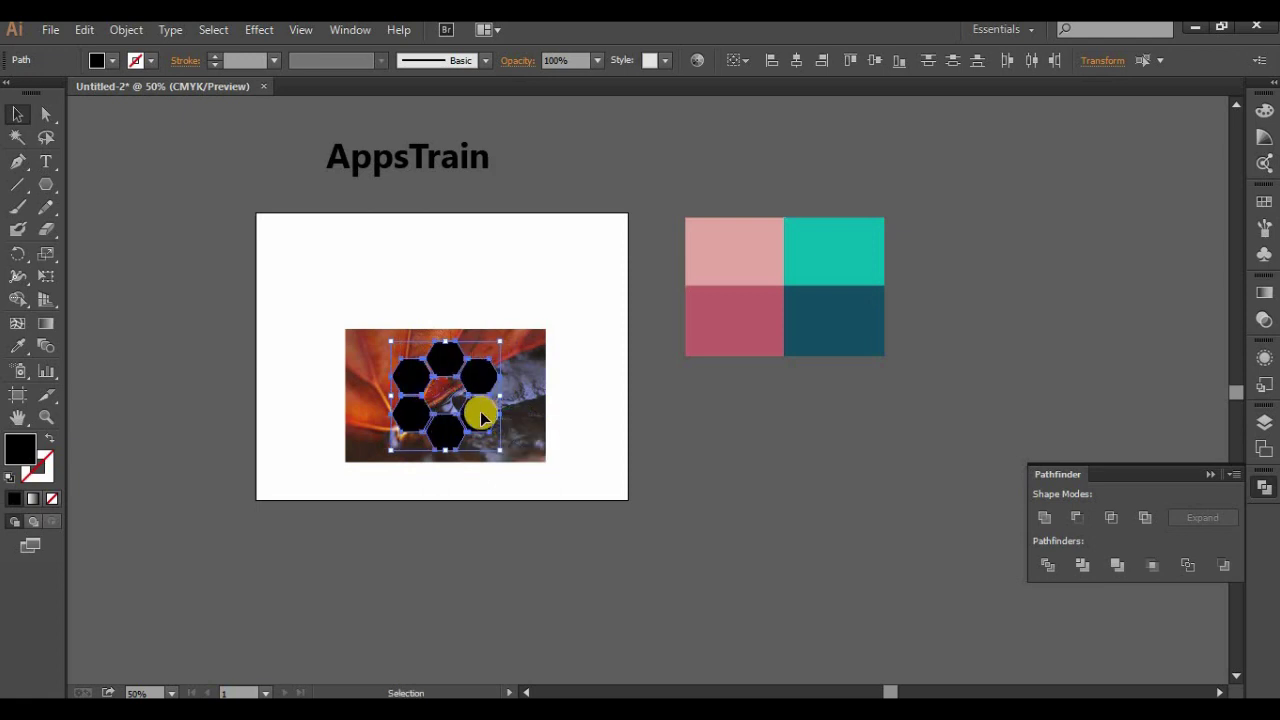
pyautogui.keyDown('shift'); pyautogui.click(499, 416); pyautogui.keyUp('shift')
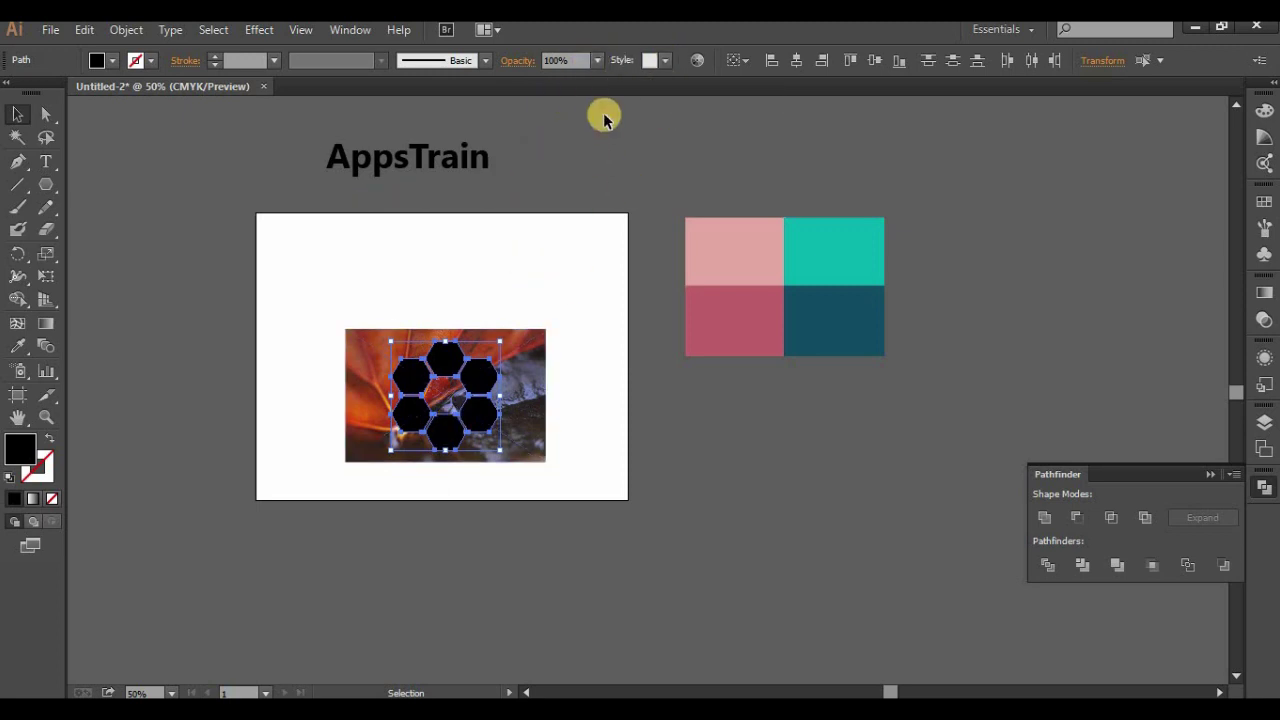
pyautogui.click(599, 62)
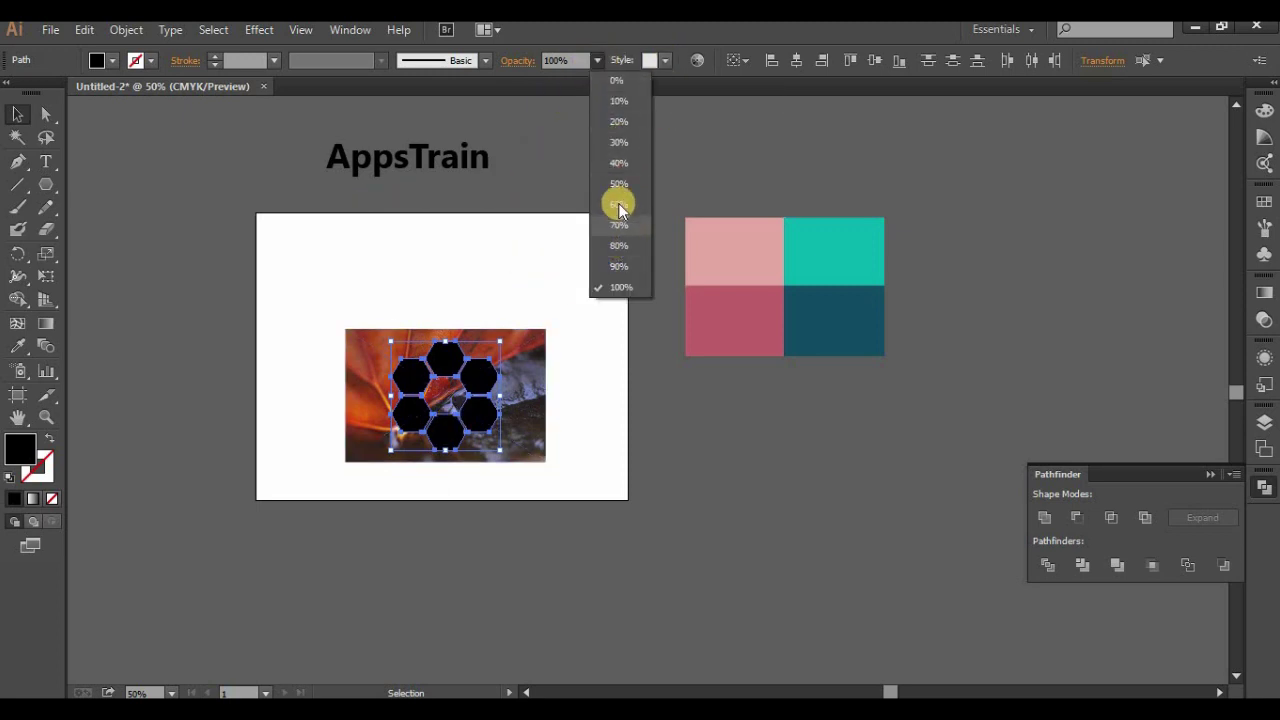
# Set the hexagons to 90% opacity and nudge the ring slightly right over the photo
pyautogui.click(616, 188)
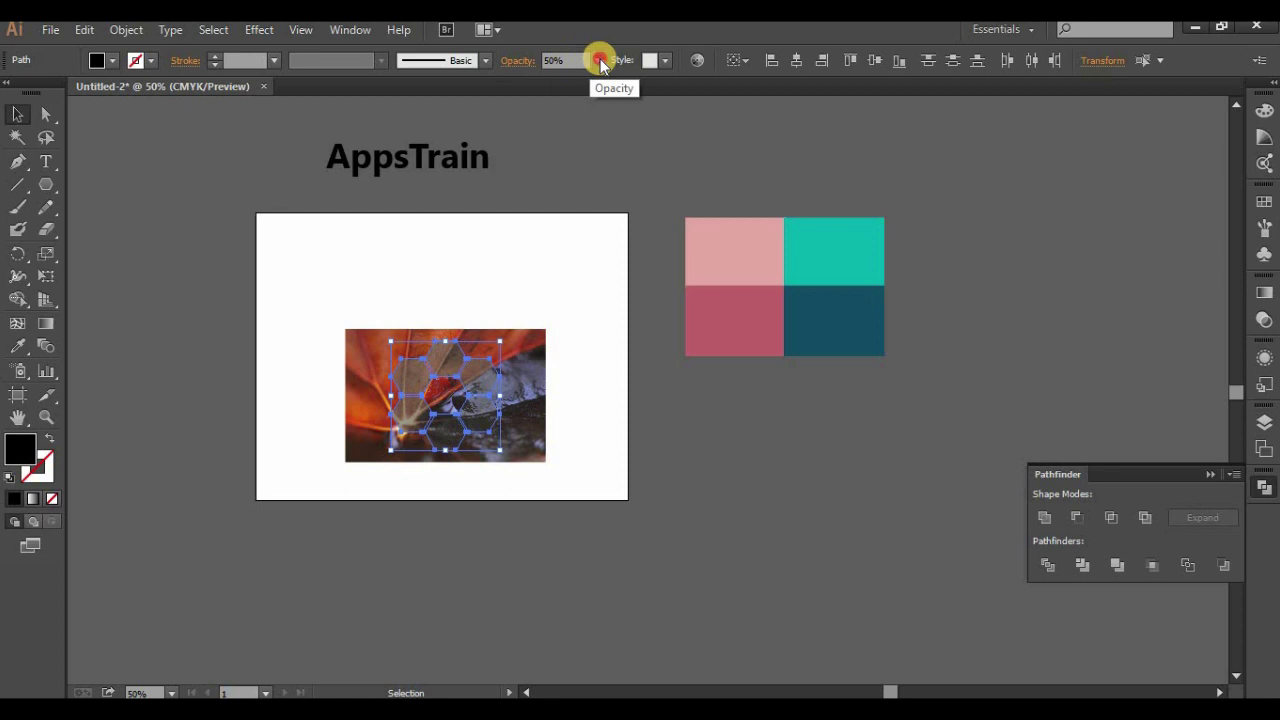
pyautogui.click(597, 60)
pyautogui.click(619, 265)
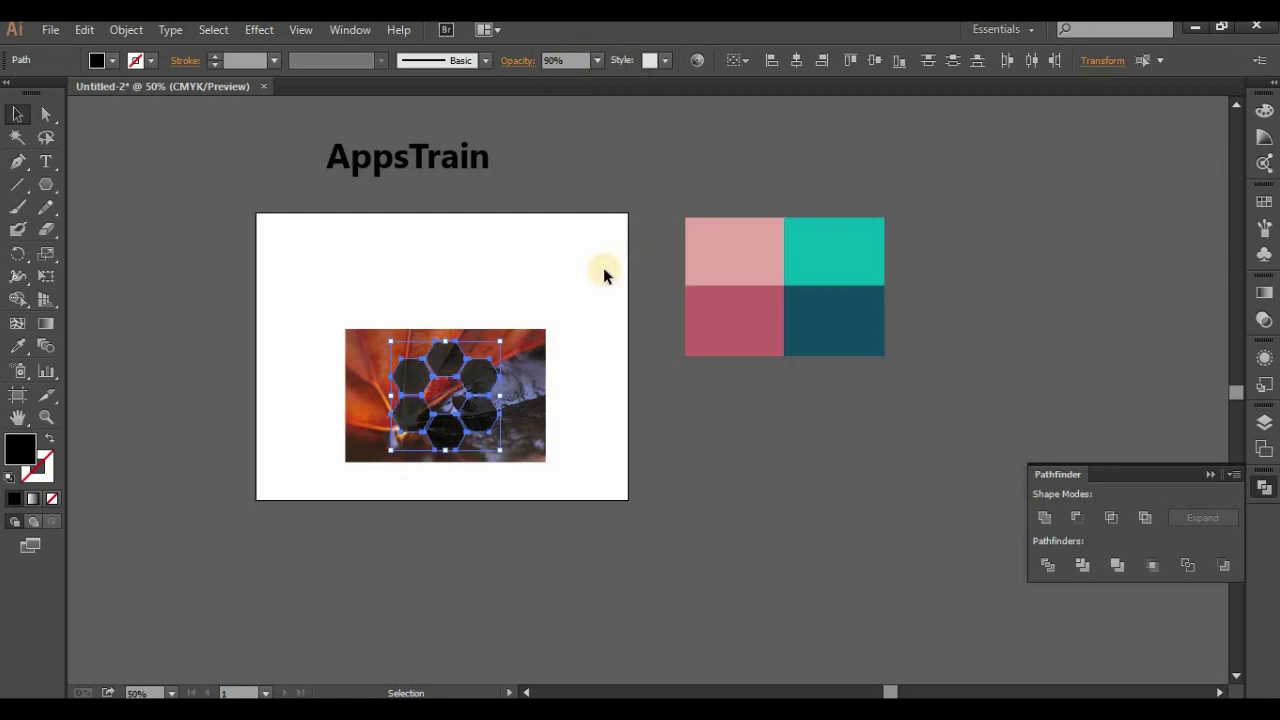
pyautogui.moveTo(484, 389); pyautogui.dragTo(514, 389)
pyautogui.moveTo(486, 443)
pyautogui.mouseDown()
pyautogui.moveTo(471, 420)
pyautogui.moveTo(546, 431)
pyautogui.mouseUp()
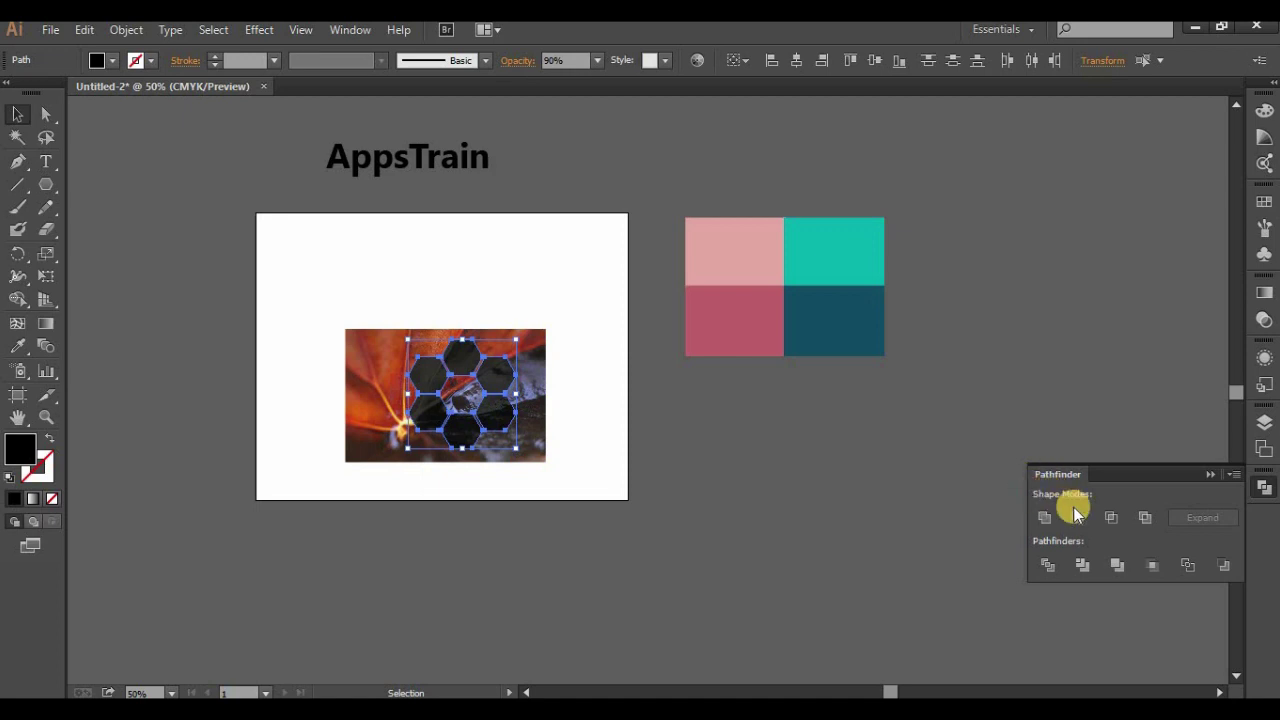
pyautogui.click(819, 469)
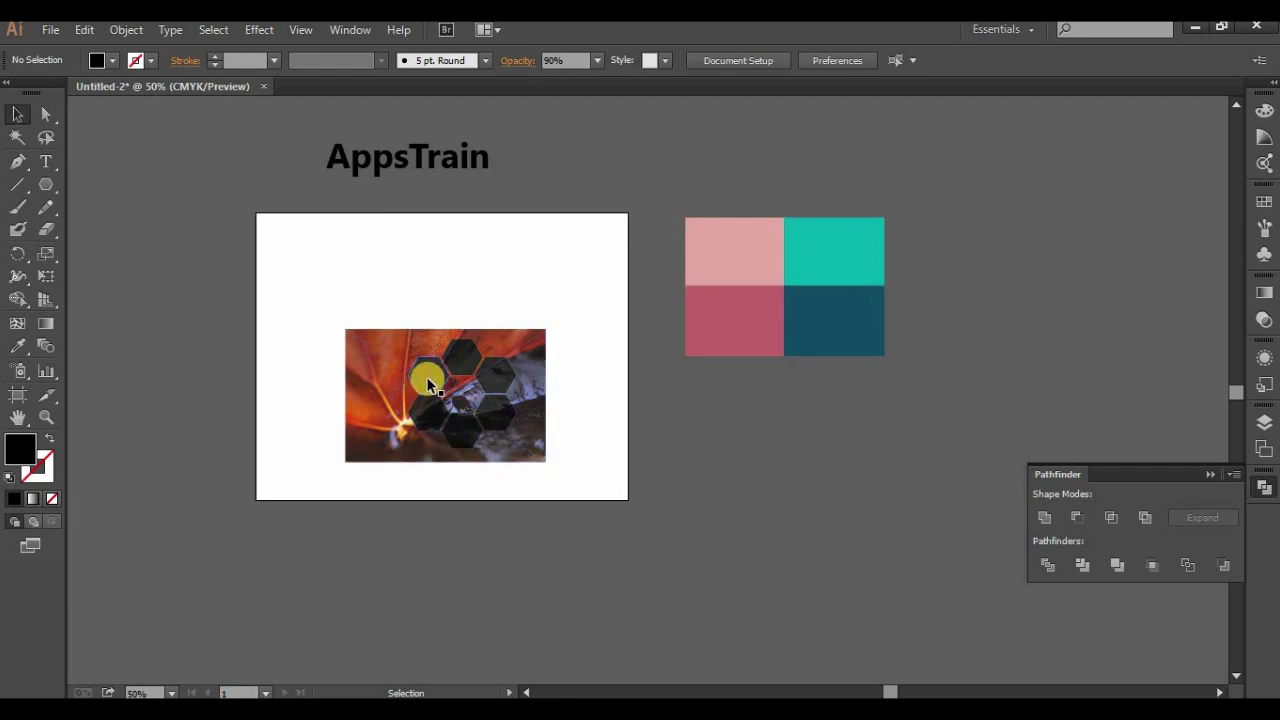
# Select all six hexagons and combine them with Pathfinder Unite
pyautogui.click(425, 414)
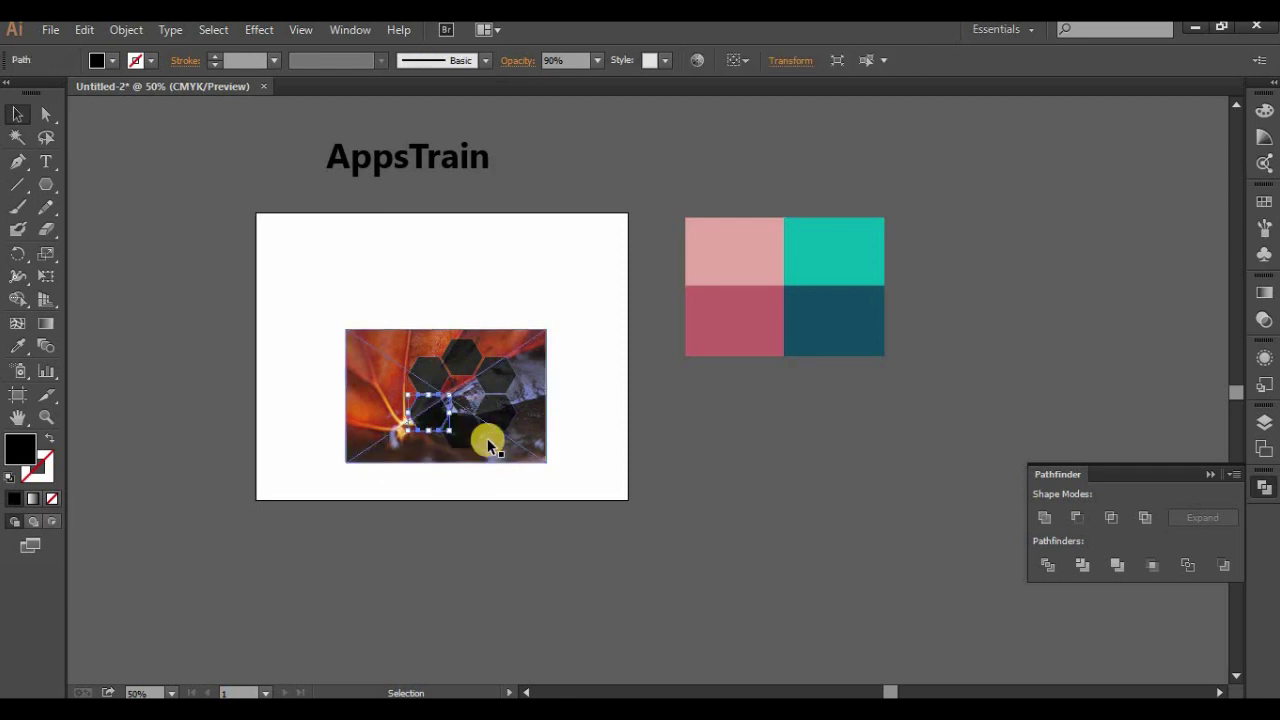
pyautogui.keyDown('shift'); pyautogui.click(468, 439); pyautogui.keyUp('shift')
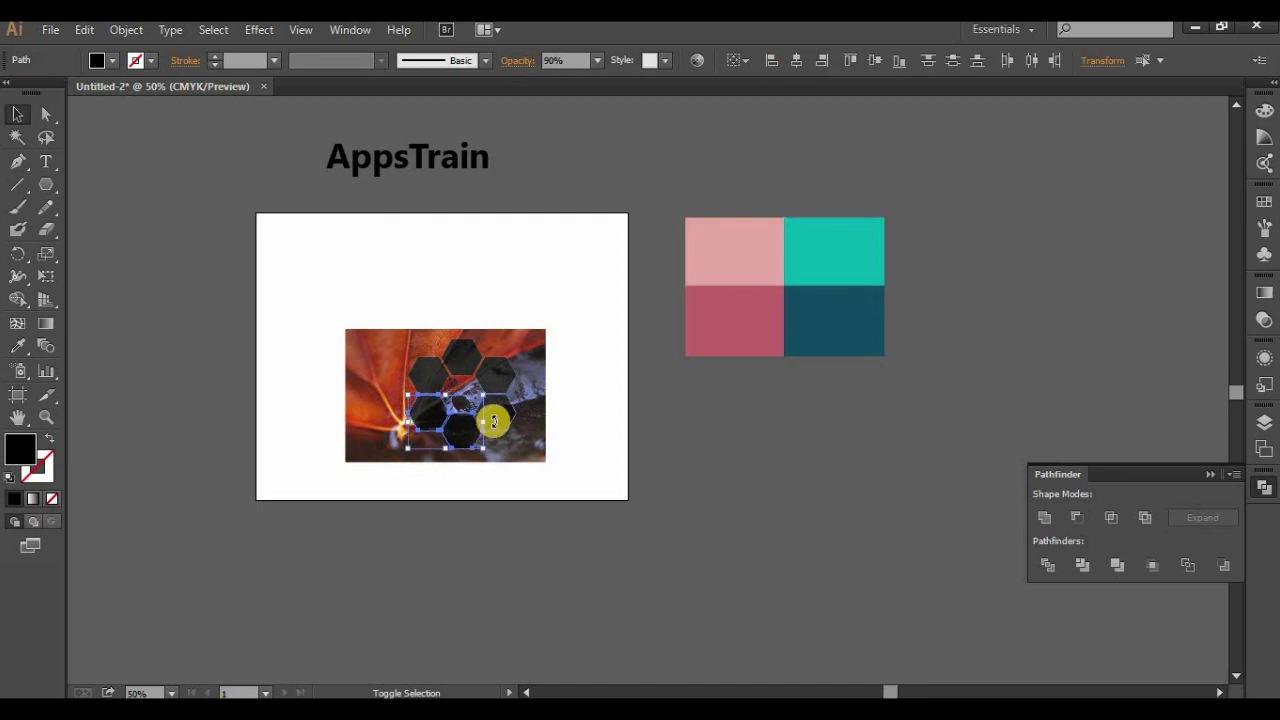
pyautogui.keyDown('shift'); pyautogui.click(499, 384); pyautogui.keyUp('shift')
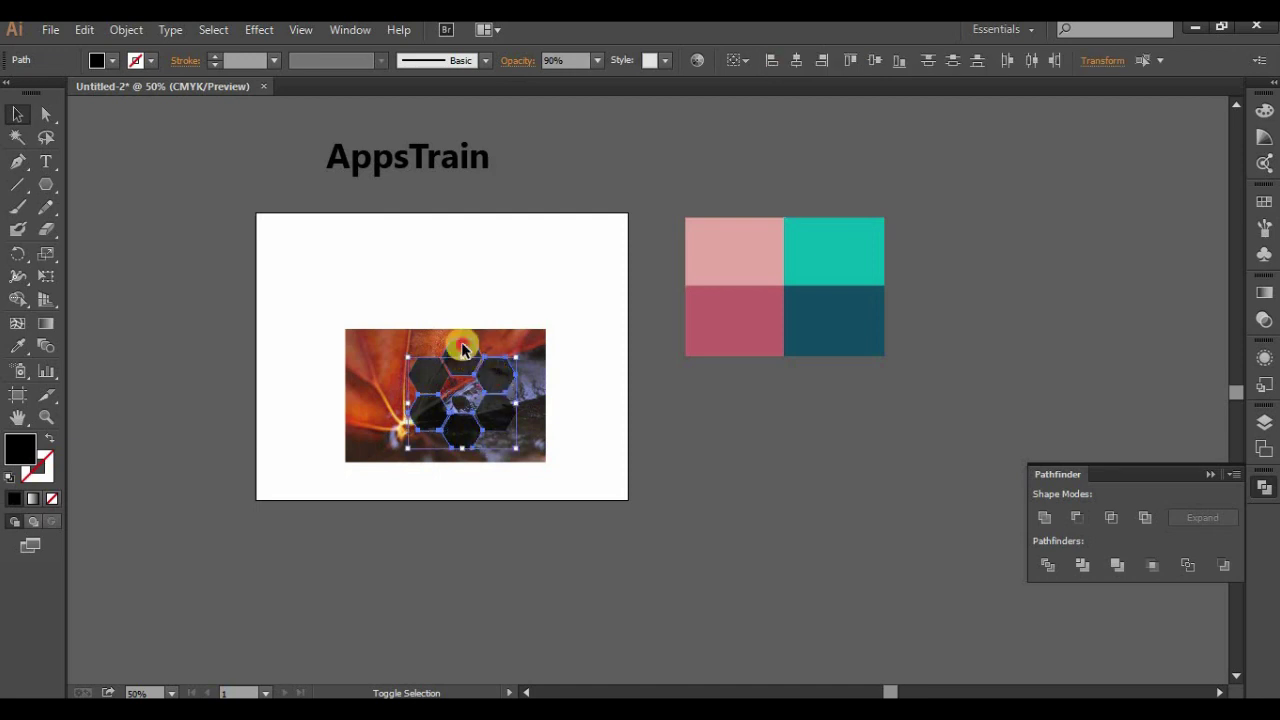
pyautogui.keyDown('shift'); pyautogui.click(455, 358); pyautogui.keyUp('shift')
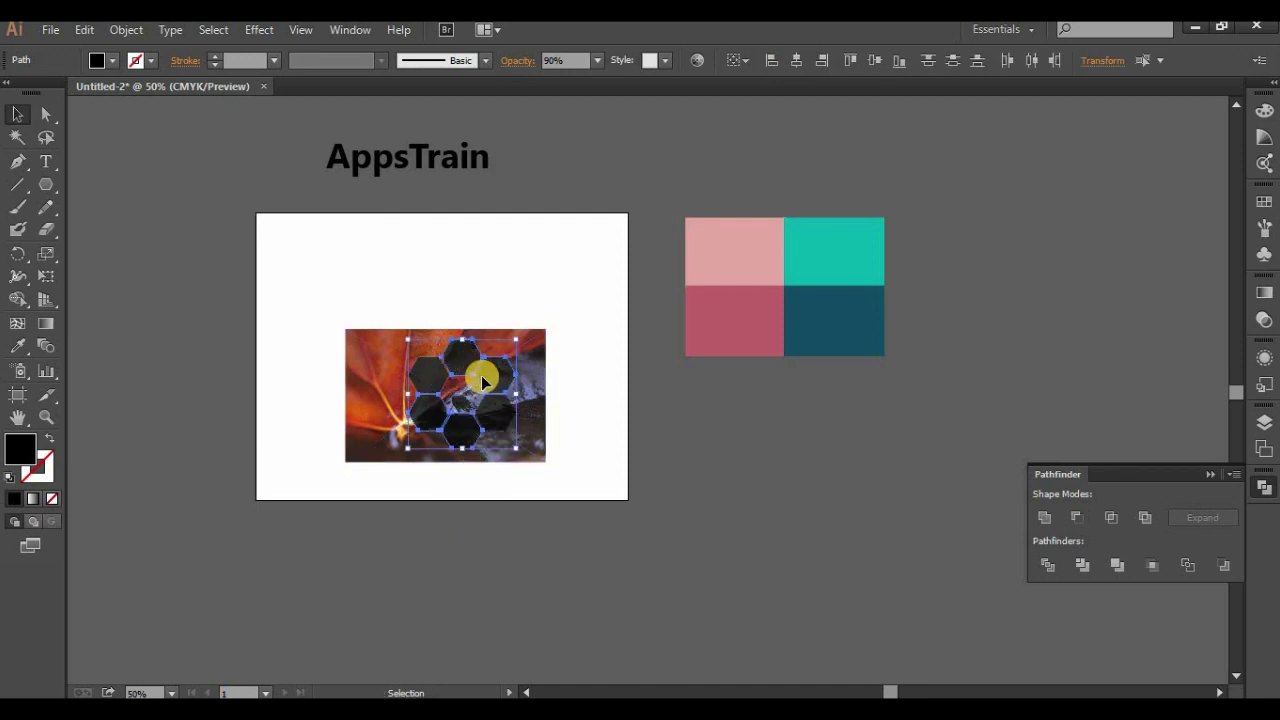
pyautogui.keyDown('shift'); pyautogui.click(535, 410); pyautogui.keyUp('shift')
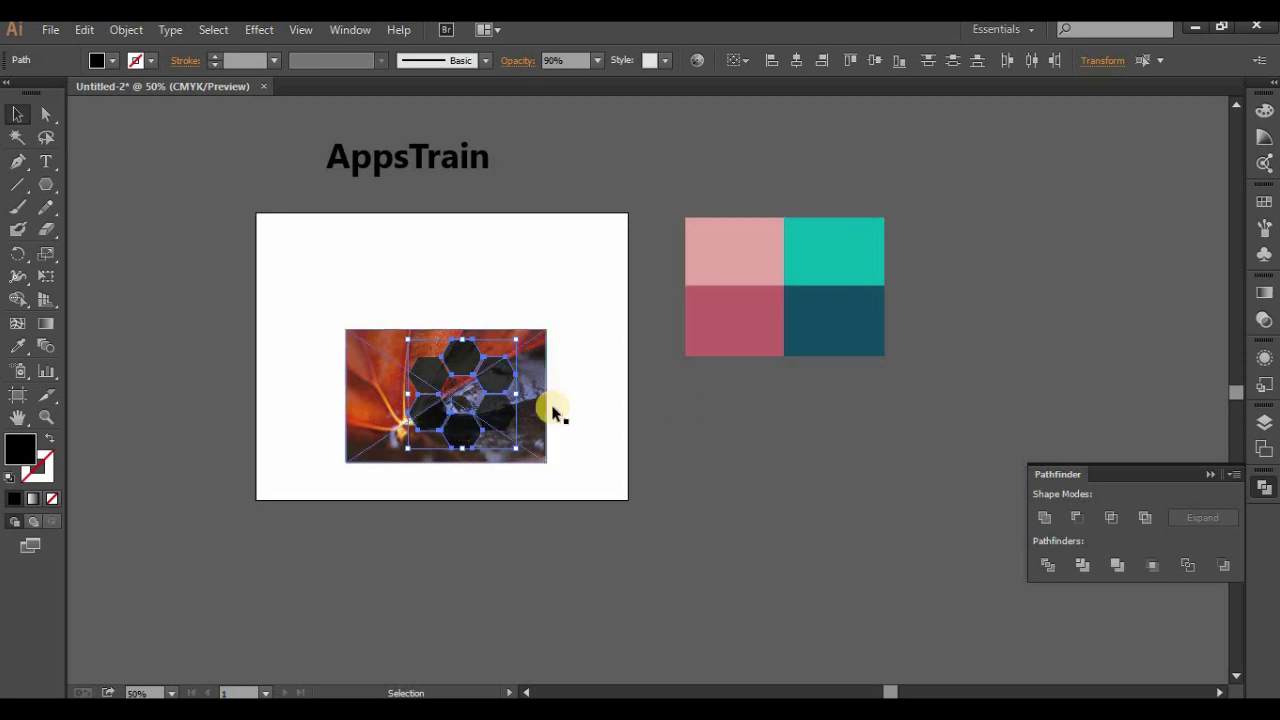
pyautogui.click(1044, 519)
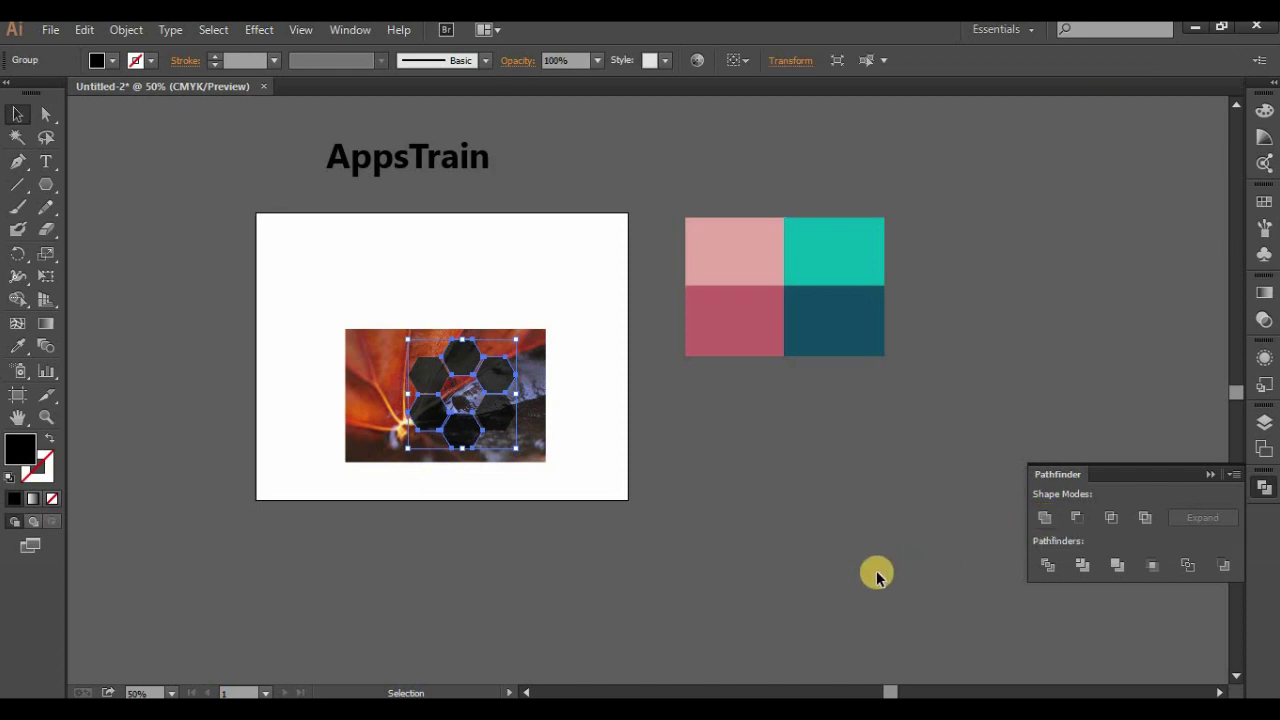
# Make the hexagons a single compound path via Object > Compound Path > Make
pyautogui.click(126, 30)
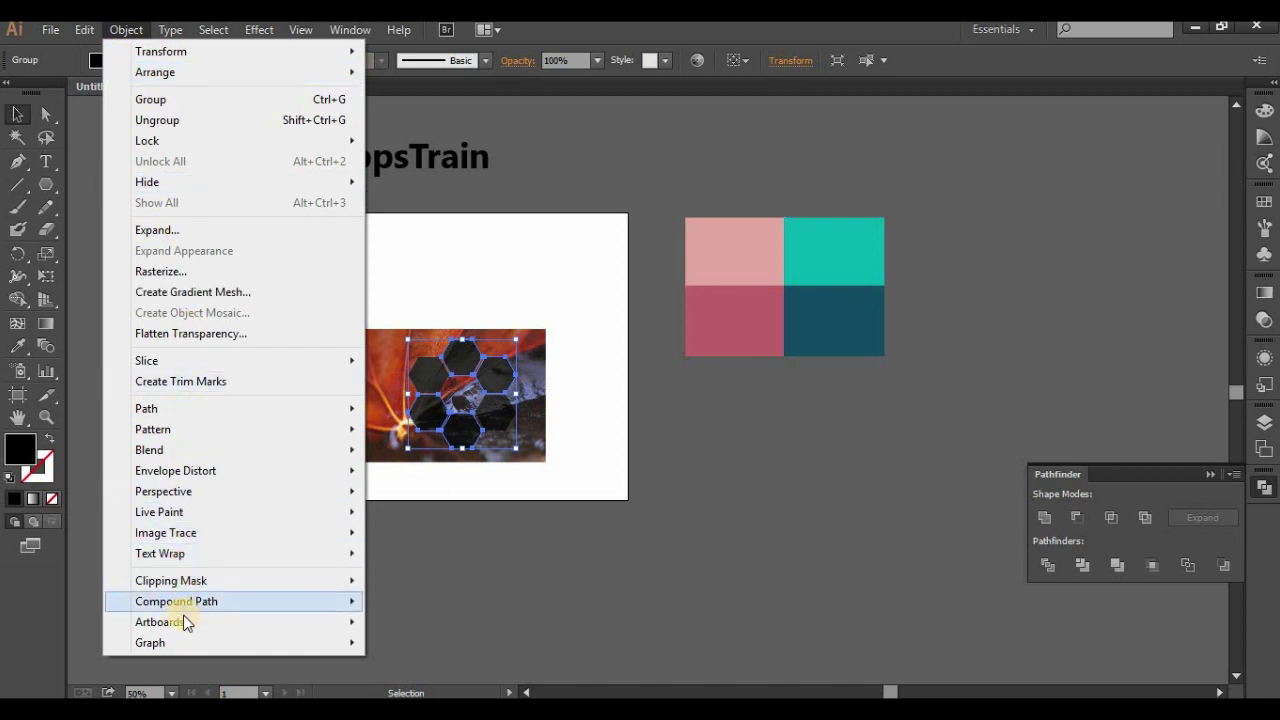
pyautogui.moveTo(176, 601)
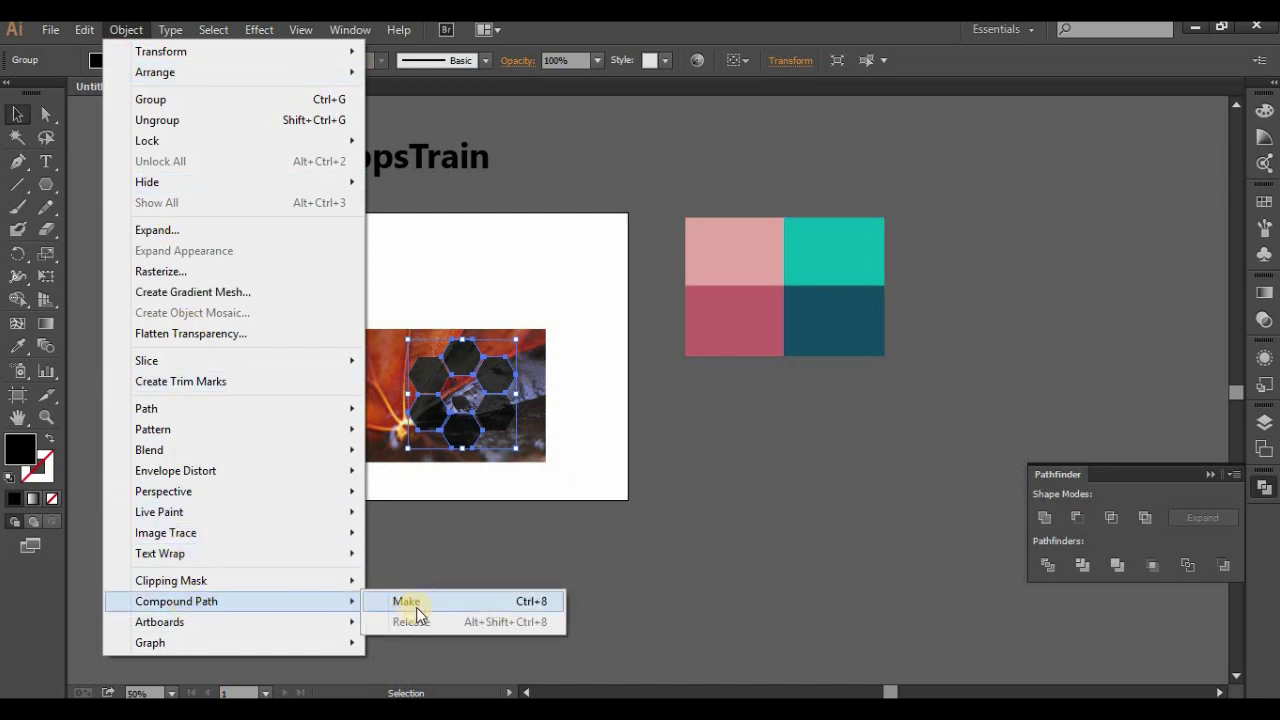
pyautogui.click(416, 607)
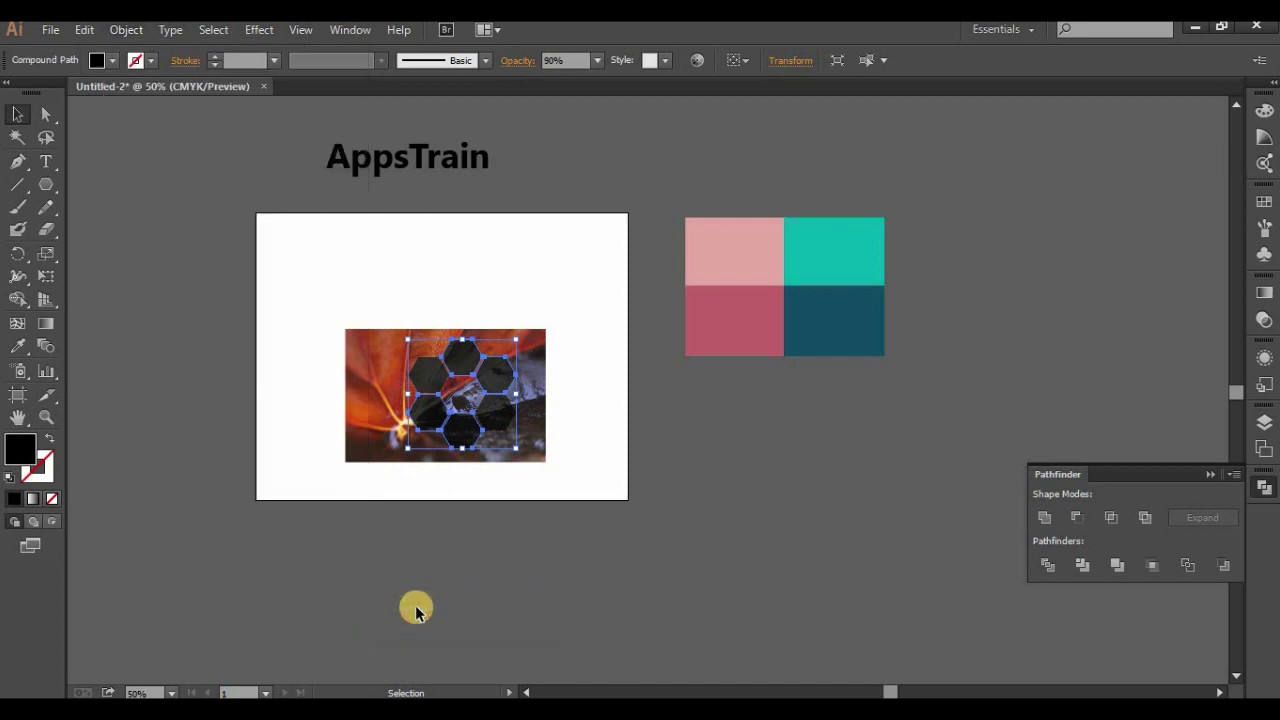
pyautogui.click(547, 583)
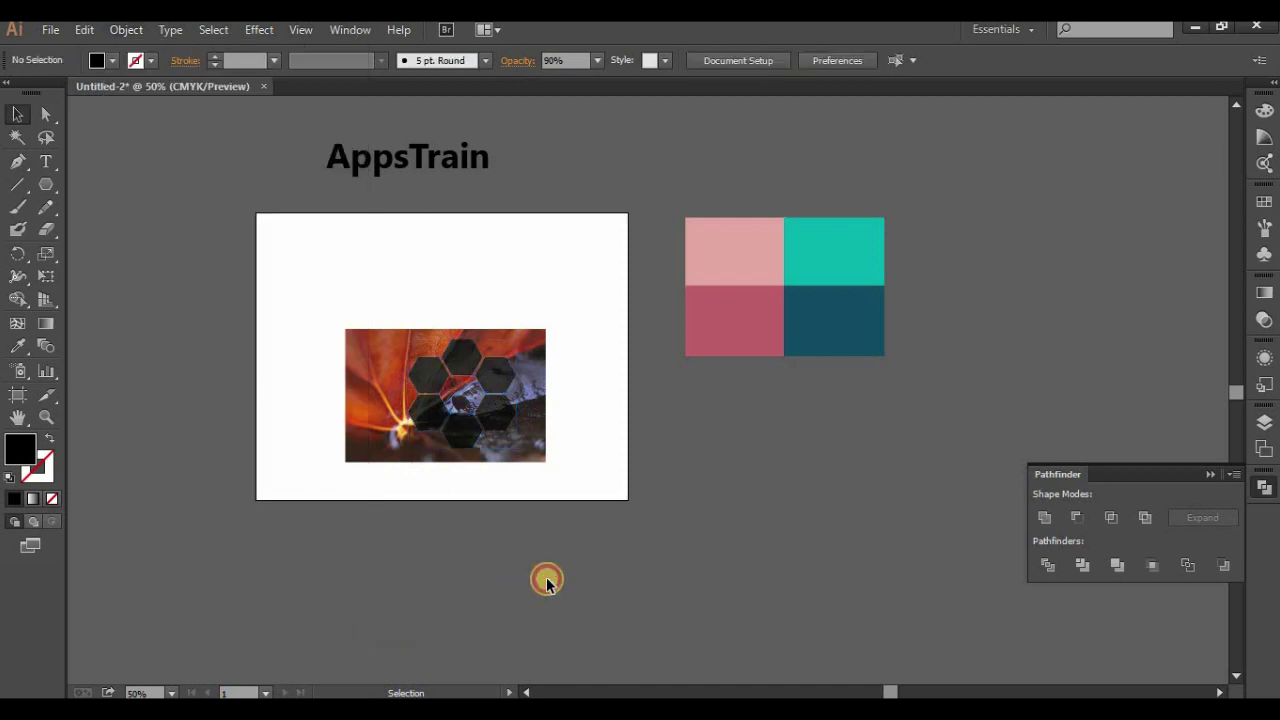
# Select the hexagon compound path together with the leaf photo
pyautogui.click(436, 410)
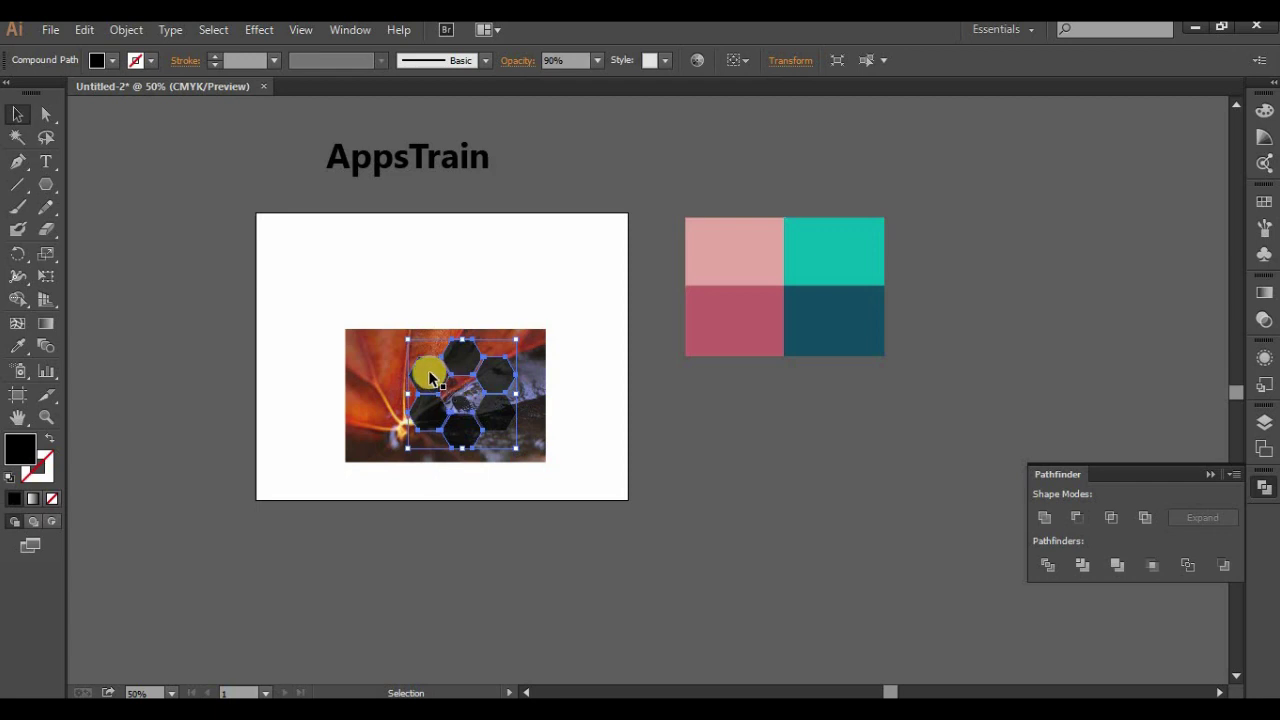
pyautogui.keyDown('shift'); pyautogui.click(474, 413); pyautogui.keyUp('shift')
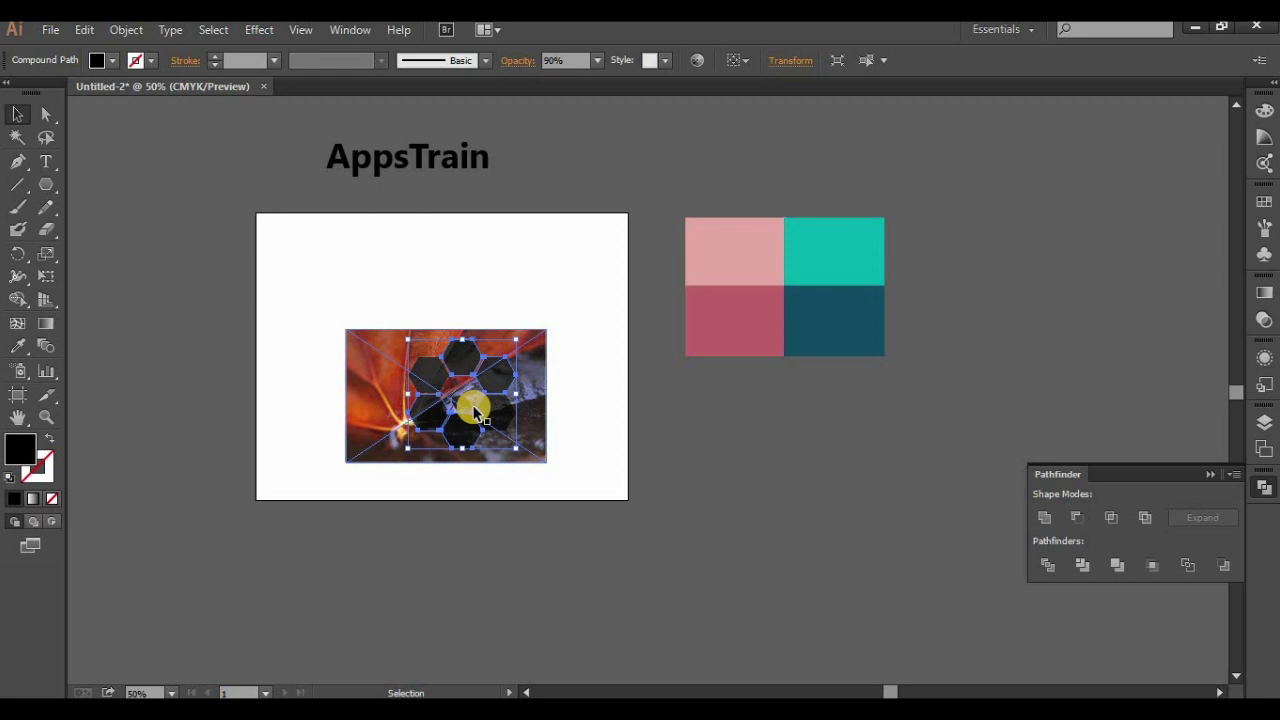
pyautogui.click(544, 479)
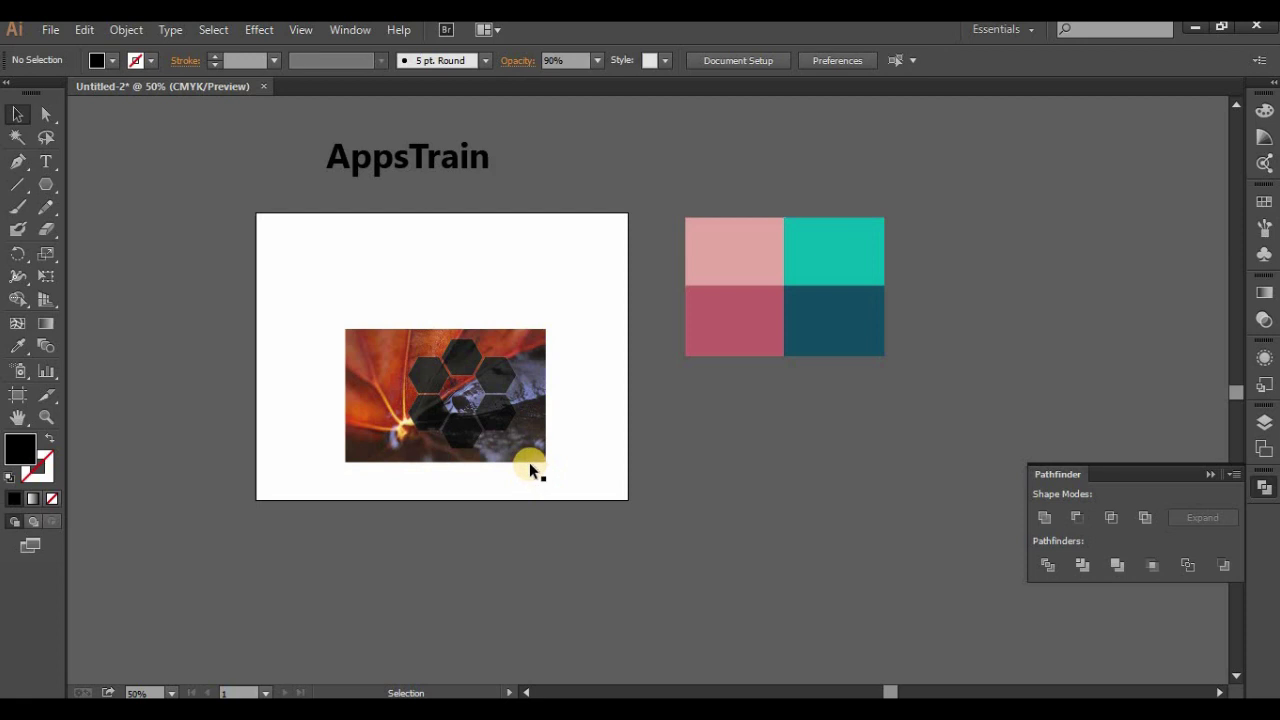
pyautogui.click(461, 363)
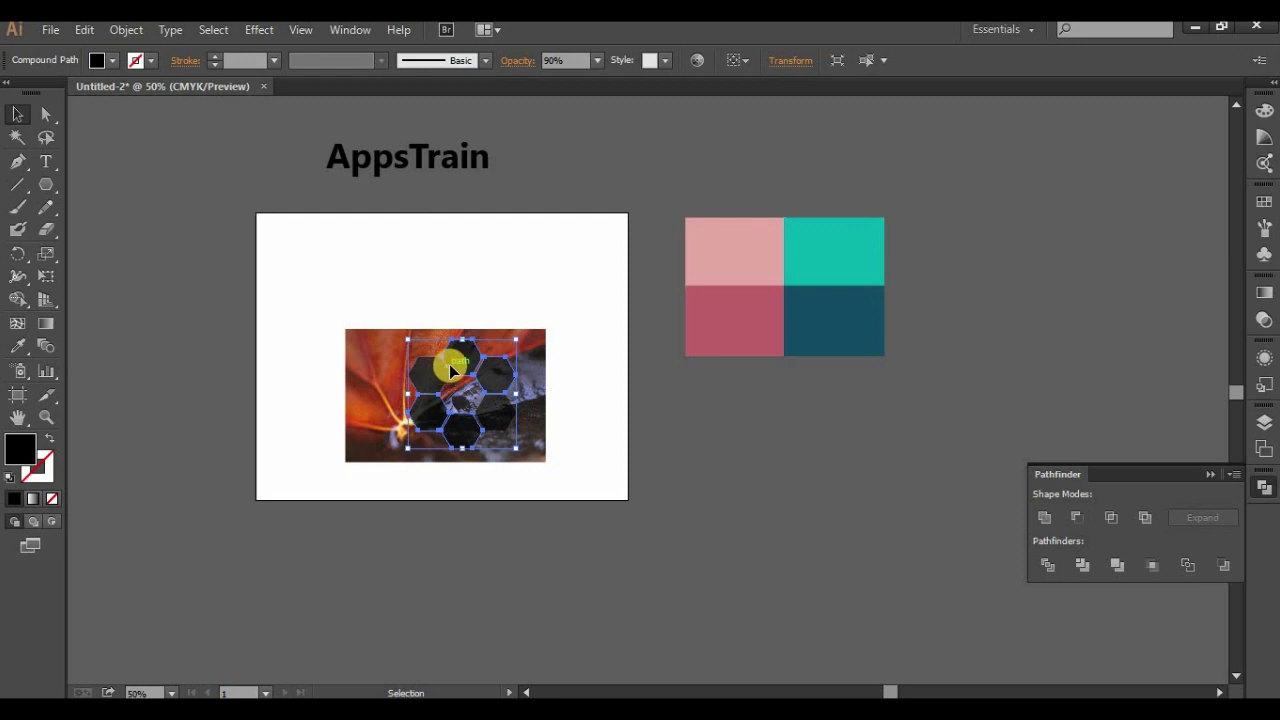
pyautogui.keyDown('shift'); pyautogui.click(527, 366); pyautogui.keyUp('shift')
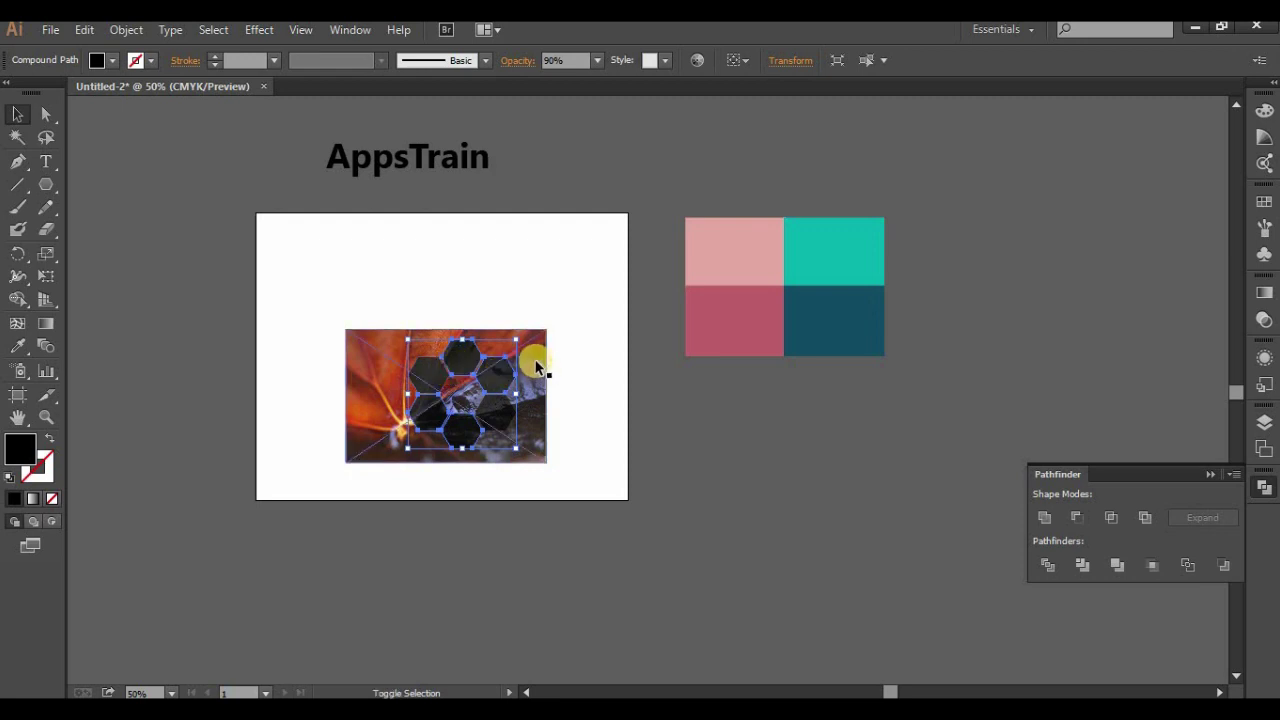
pyautogui.keyDown('shift'); pyautogui.click(530, 366); pyautogui.keyUp('shift')
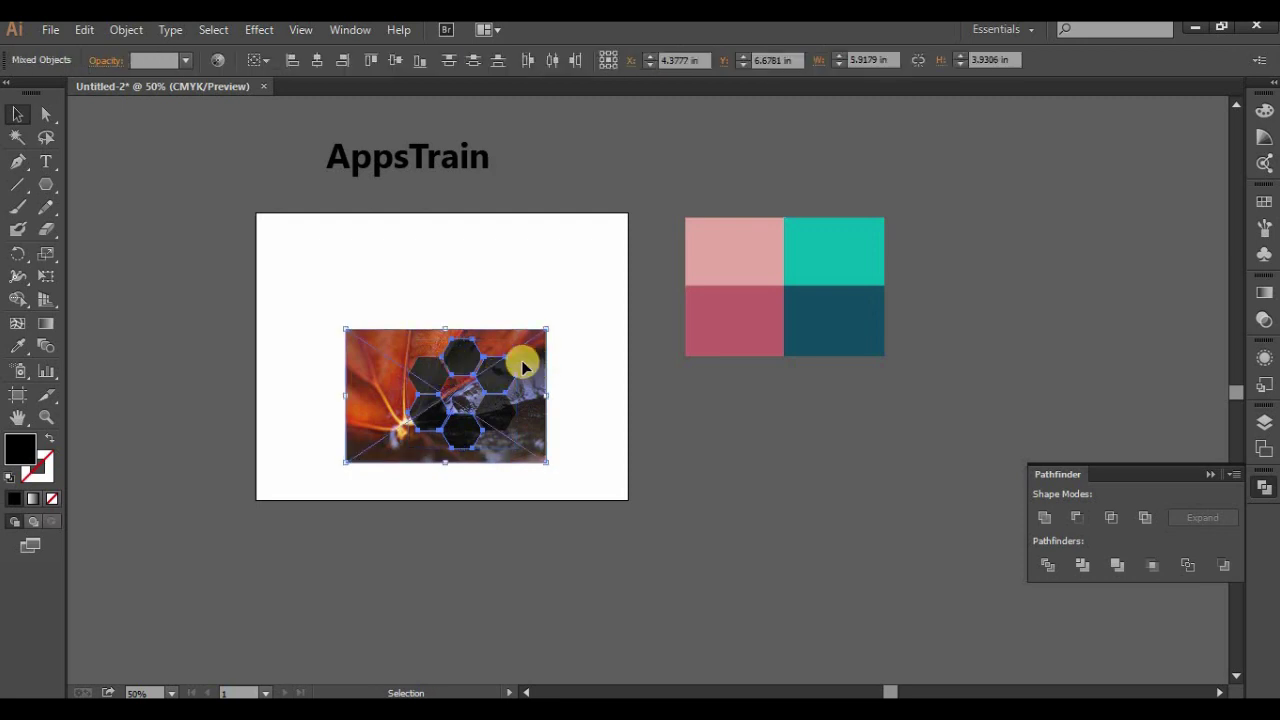
# Make a clipping mask from the hexagons and leaf photo, then select the lower-right black hexagon
pyautogui.rightClick(501, 370)
pyautogui.click(556, 469)
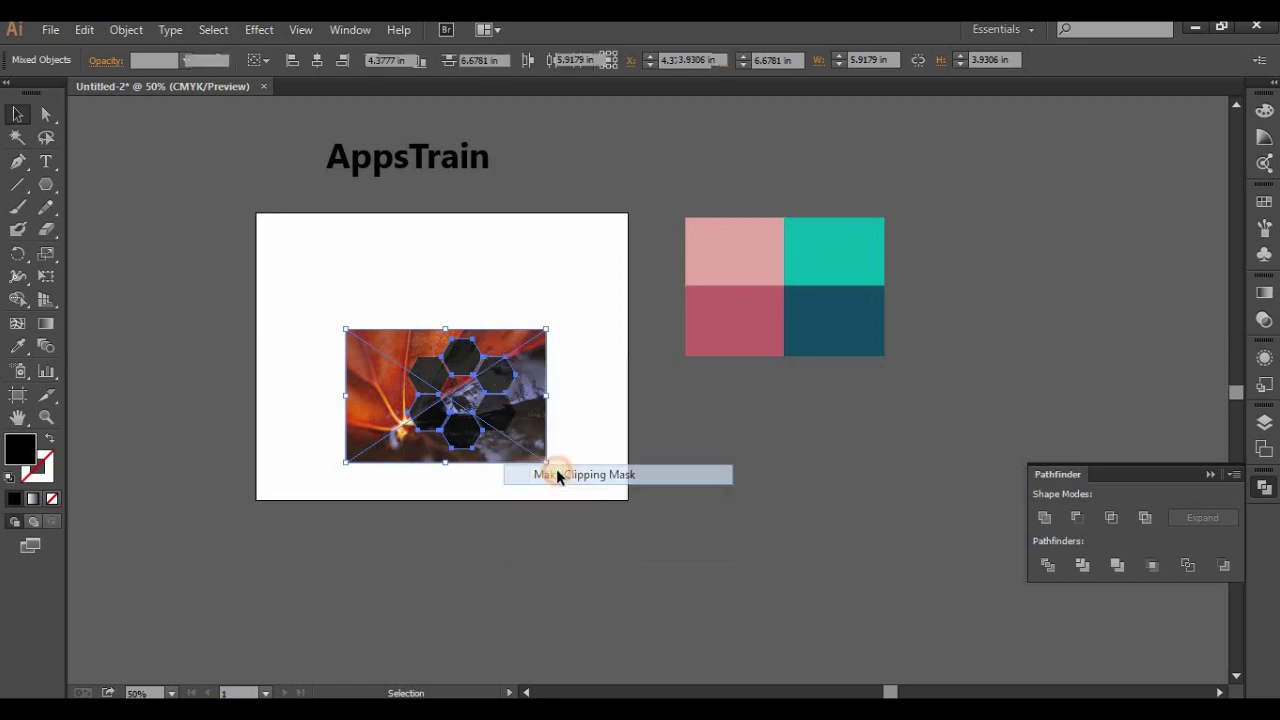
pyautogui.click(563, 480)
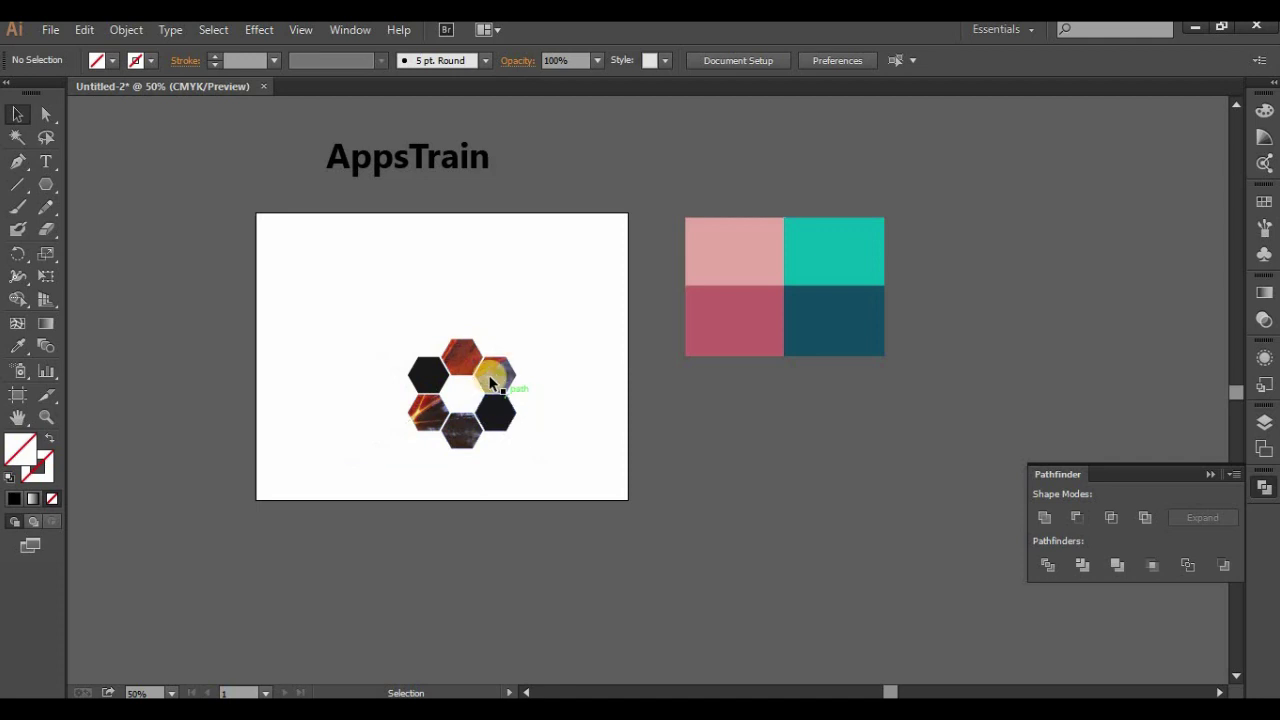
pyautogui.click(505, 425)
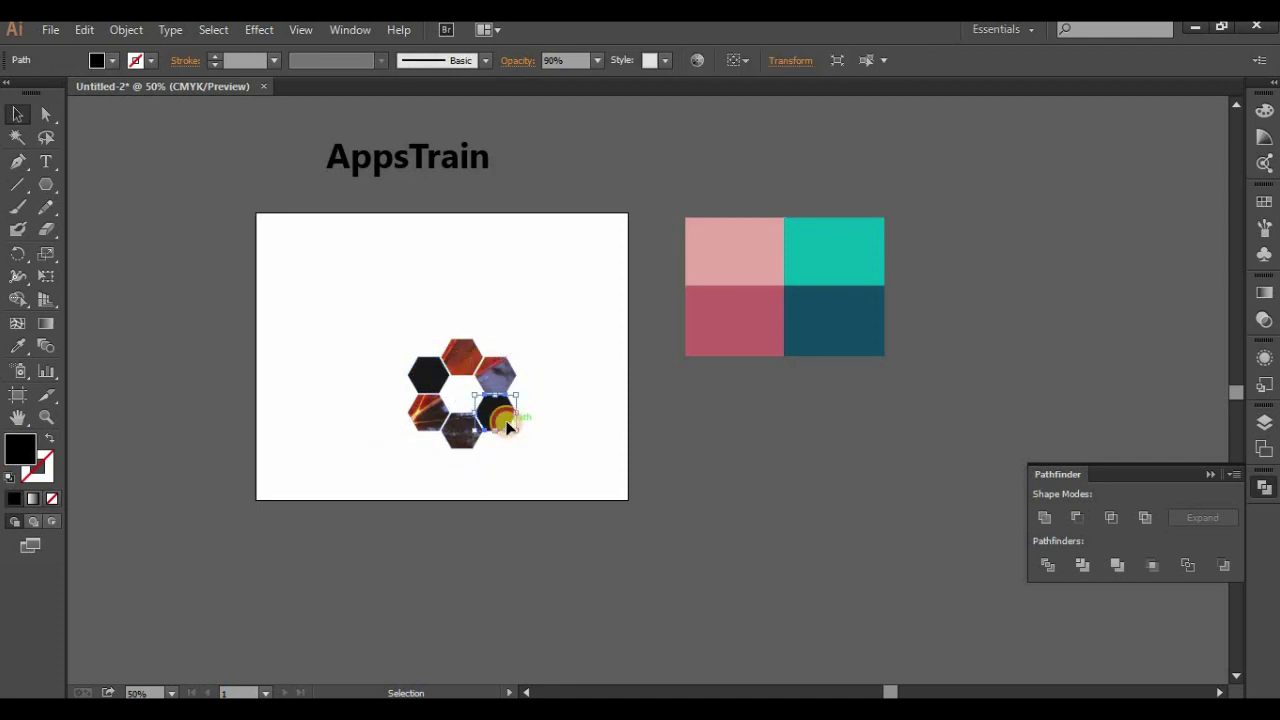
# Eyedropper light teal onto the lower-right hexagon and dark teal onto the left one
pyautogui.click(15, 345)
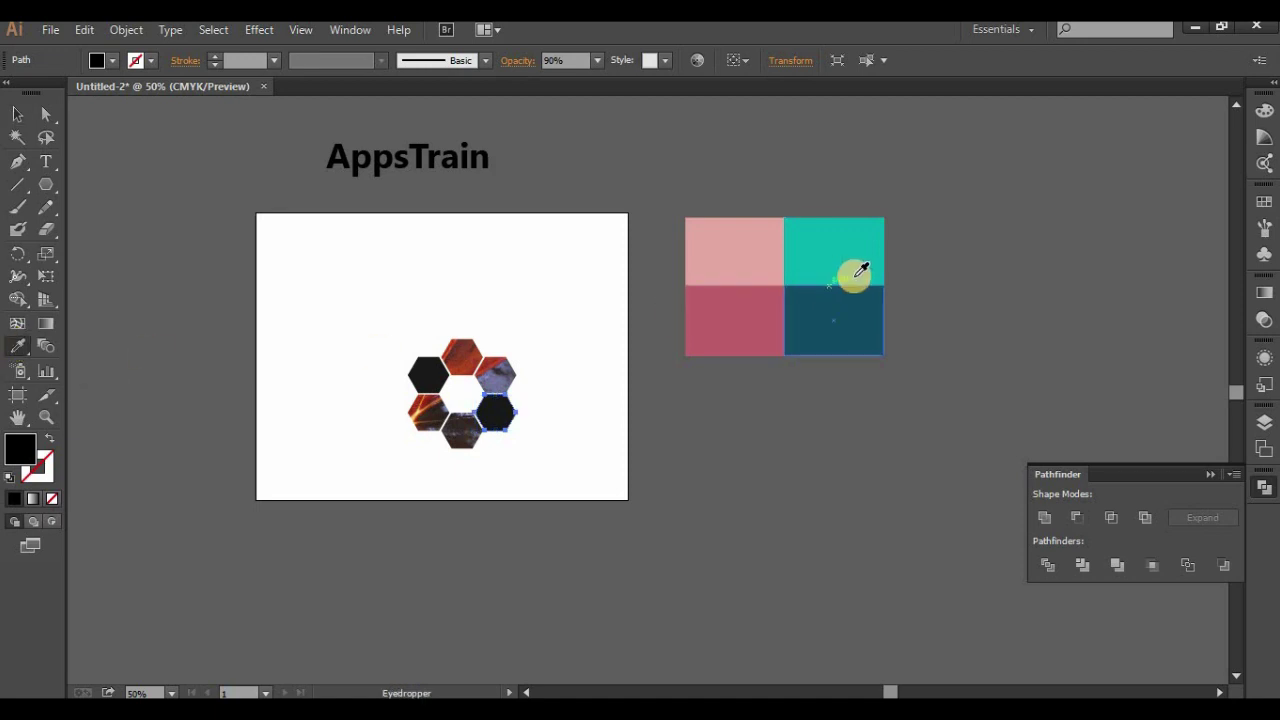
pyautogui.click(825, 262)
pyautogui.click(17, 114)
pyautogui.click(428, 373)
pyautogui.click(17, 345)
pyautogui.click(825, 325)
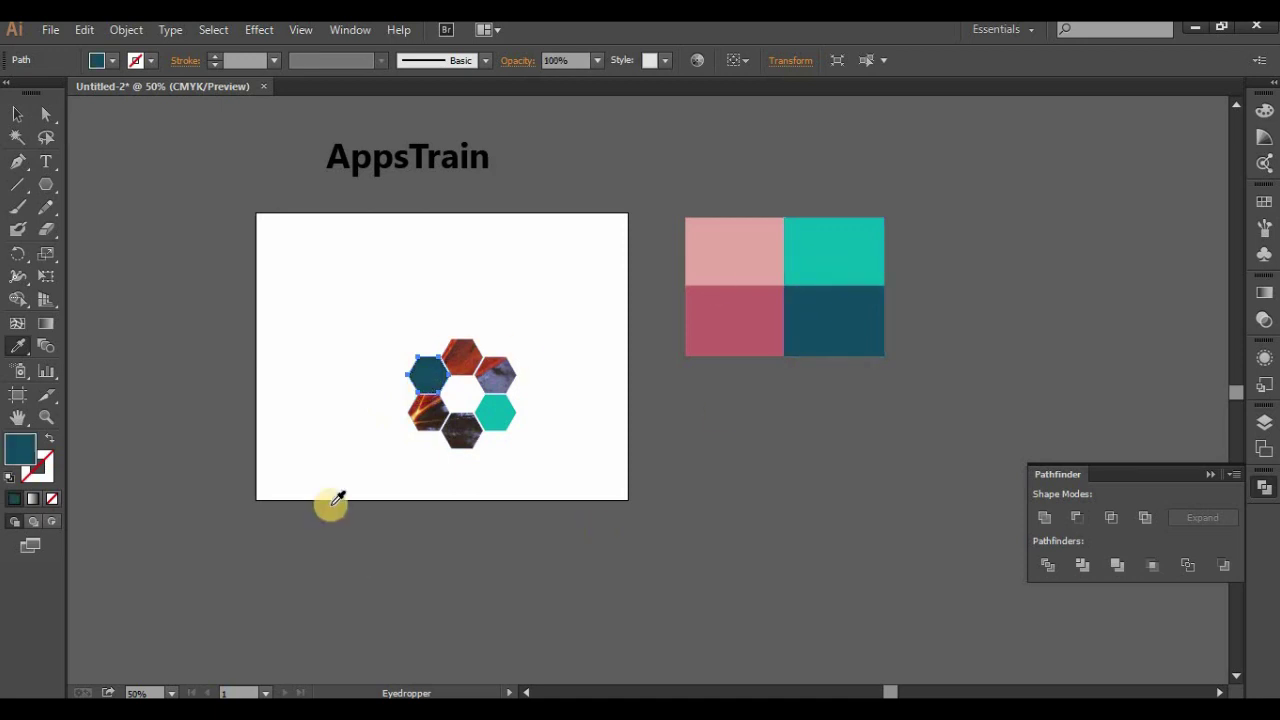
pyautogui.click(17, 114)
# Select the whole hexagon ring and scale it up on the artboard
pyautogui.click(406, 335)
pyautogui.moveTo(400, 326); pyautogui.dragTo(560, 494)
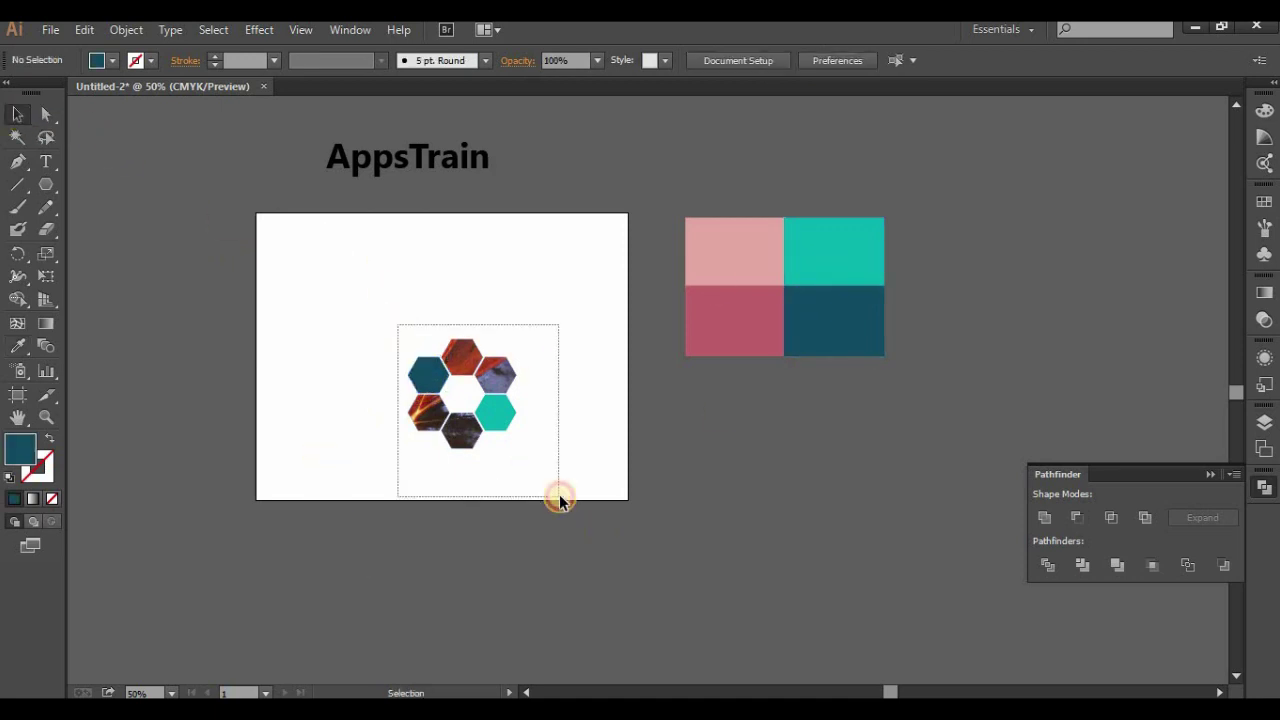
pyautogui.moveTo(409, 449)
pyautogui.mouseDown()
pyautogui.moveTo(279, 530)
pyautogui.moveTo(471, 457)
pyautogui.moveTo(480, 400)
pyautogui.mouseUp()
pyautogui.click(615, 480)
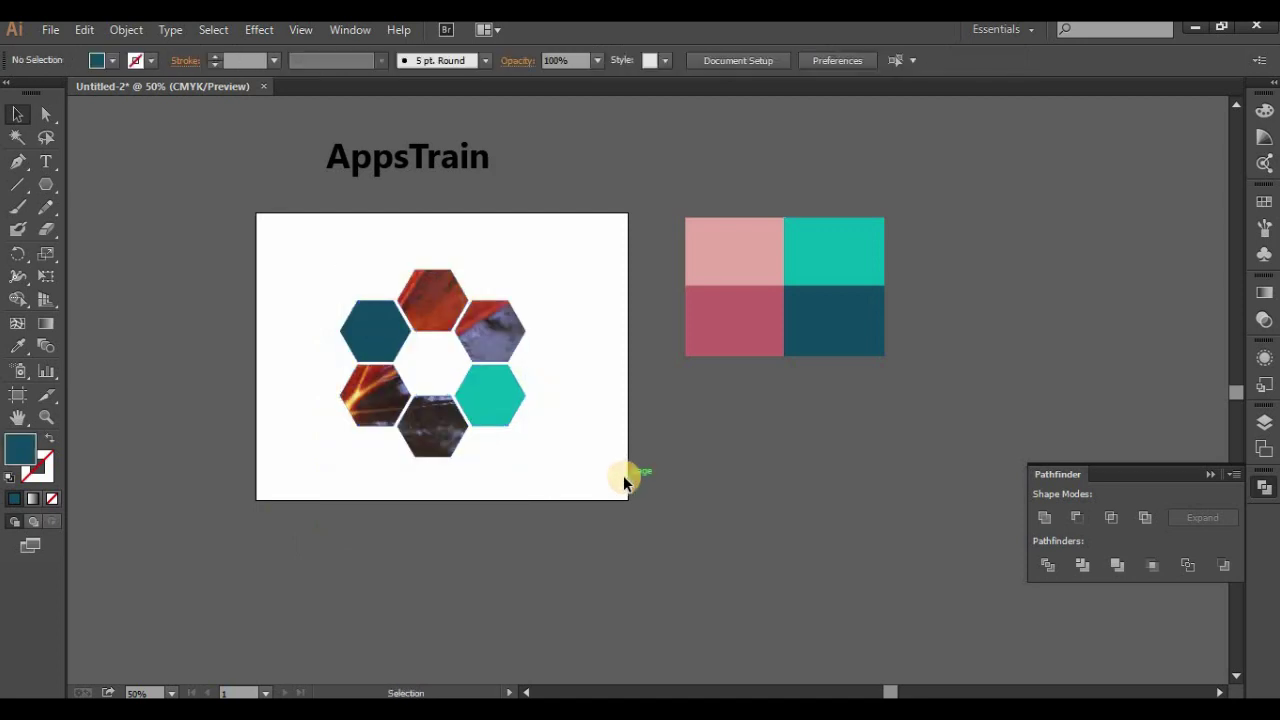